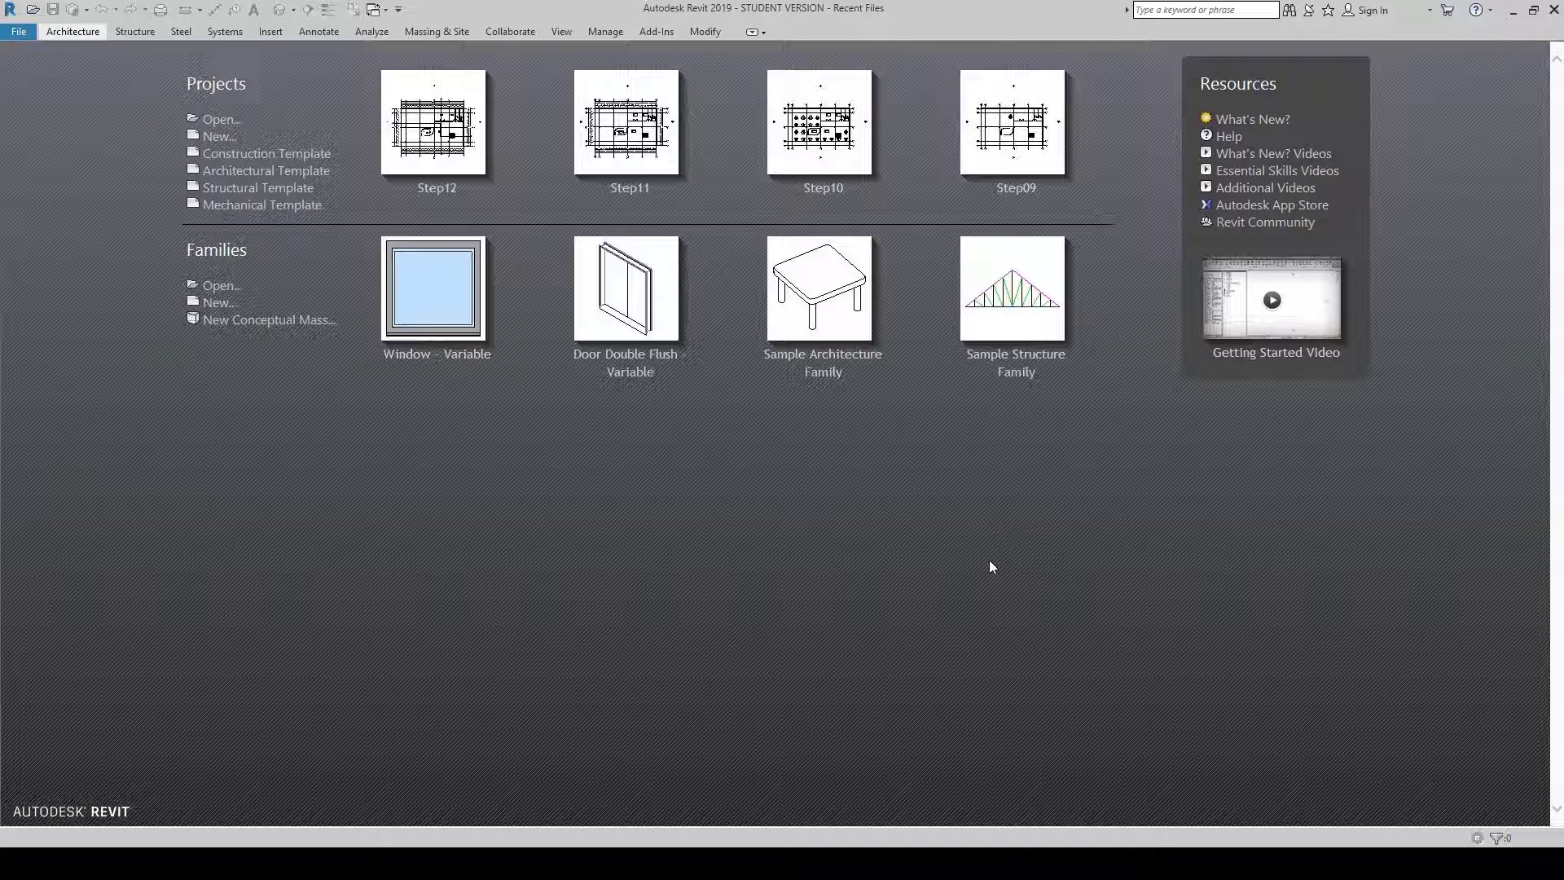
Open Step12.rvt from the datasets folder to show the Level 3 Rooms + Dimensions plan
left_click(220, 119)
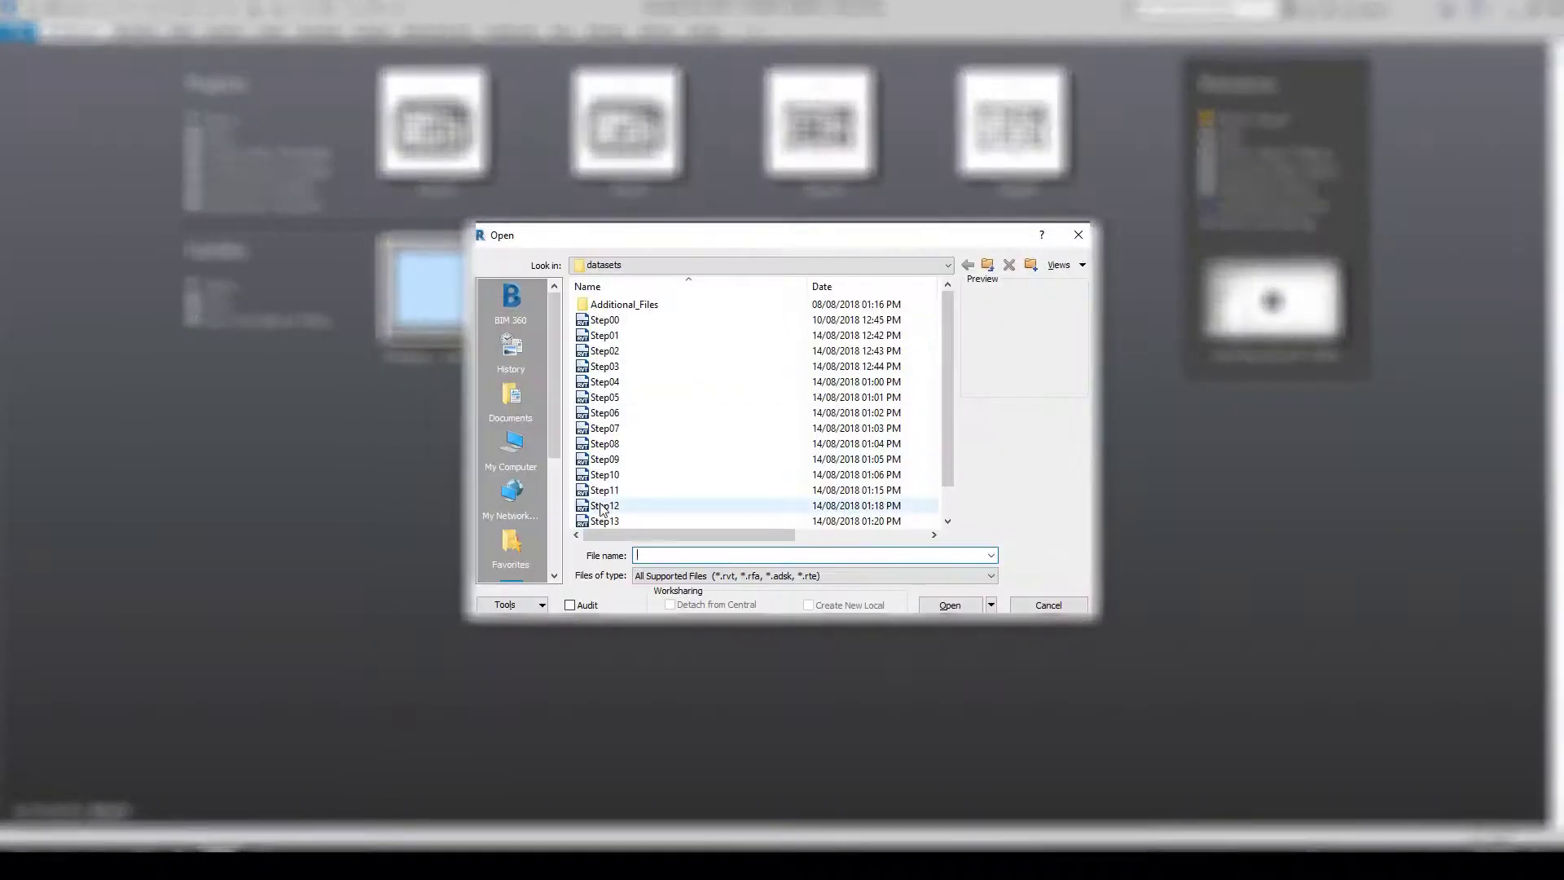
left_click(605, 506)
left_click(960, 608)
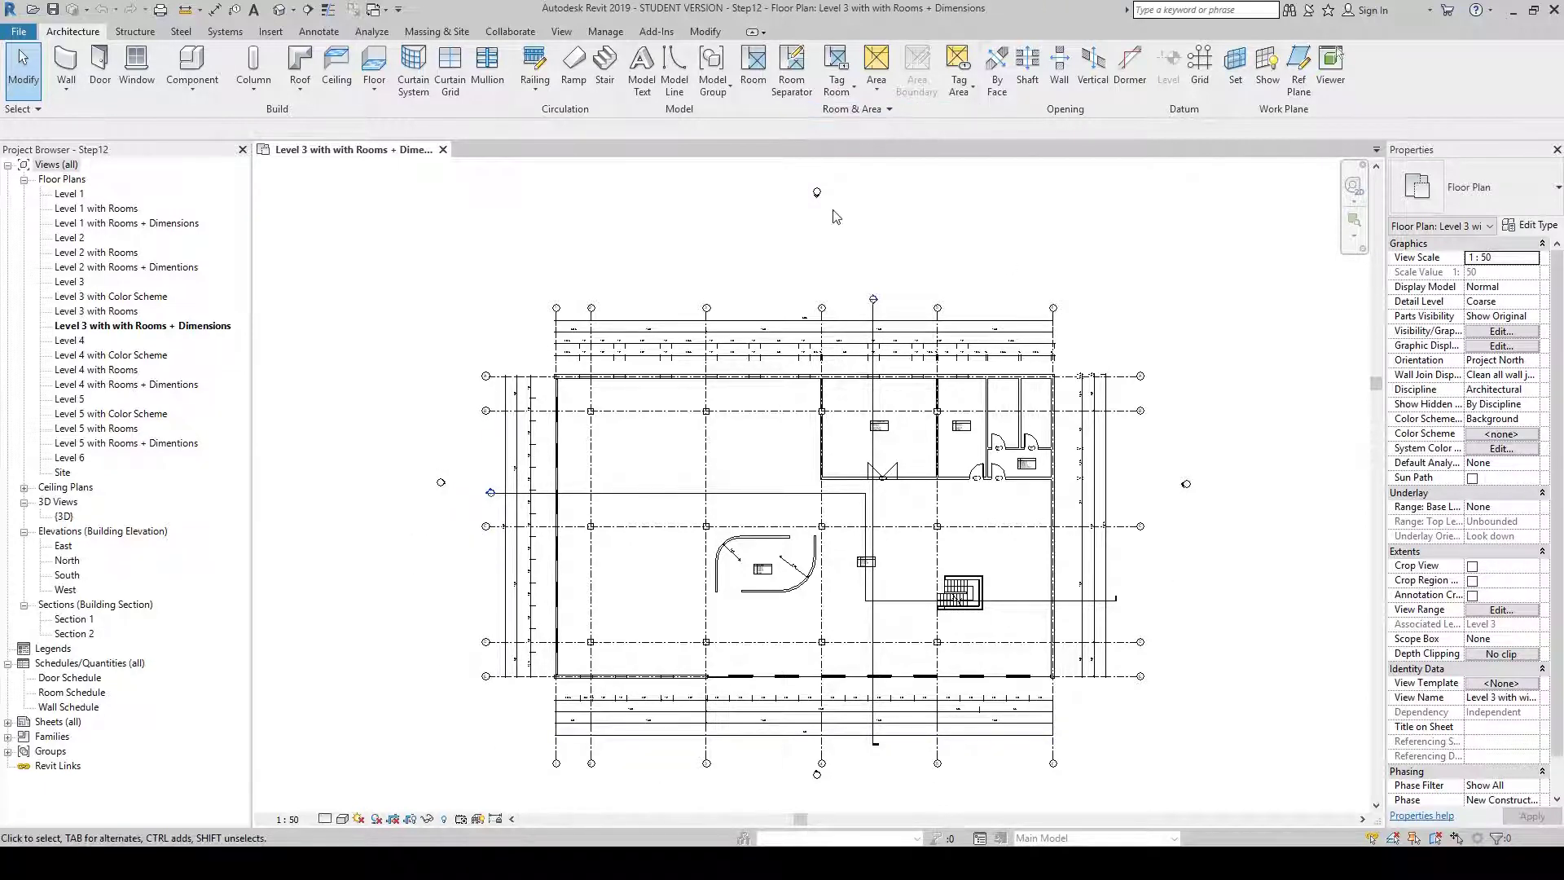
Hide the entire elevation marker category in the Level 3 plan via Hide in View > Category
right_click(818, 788)
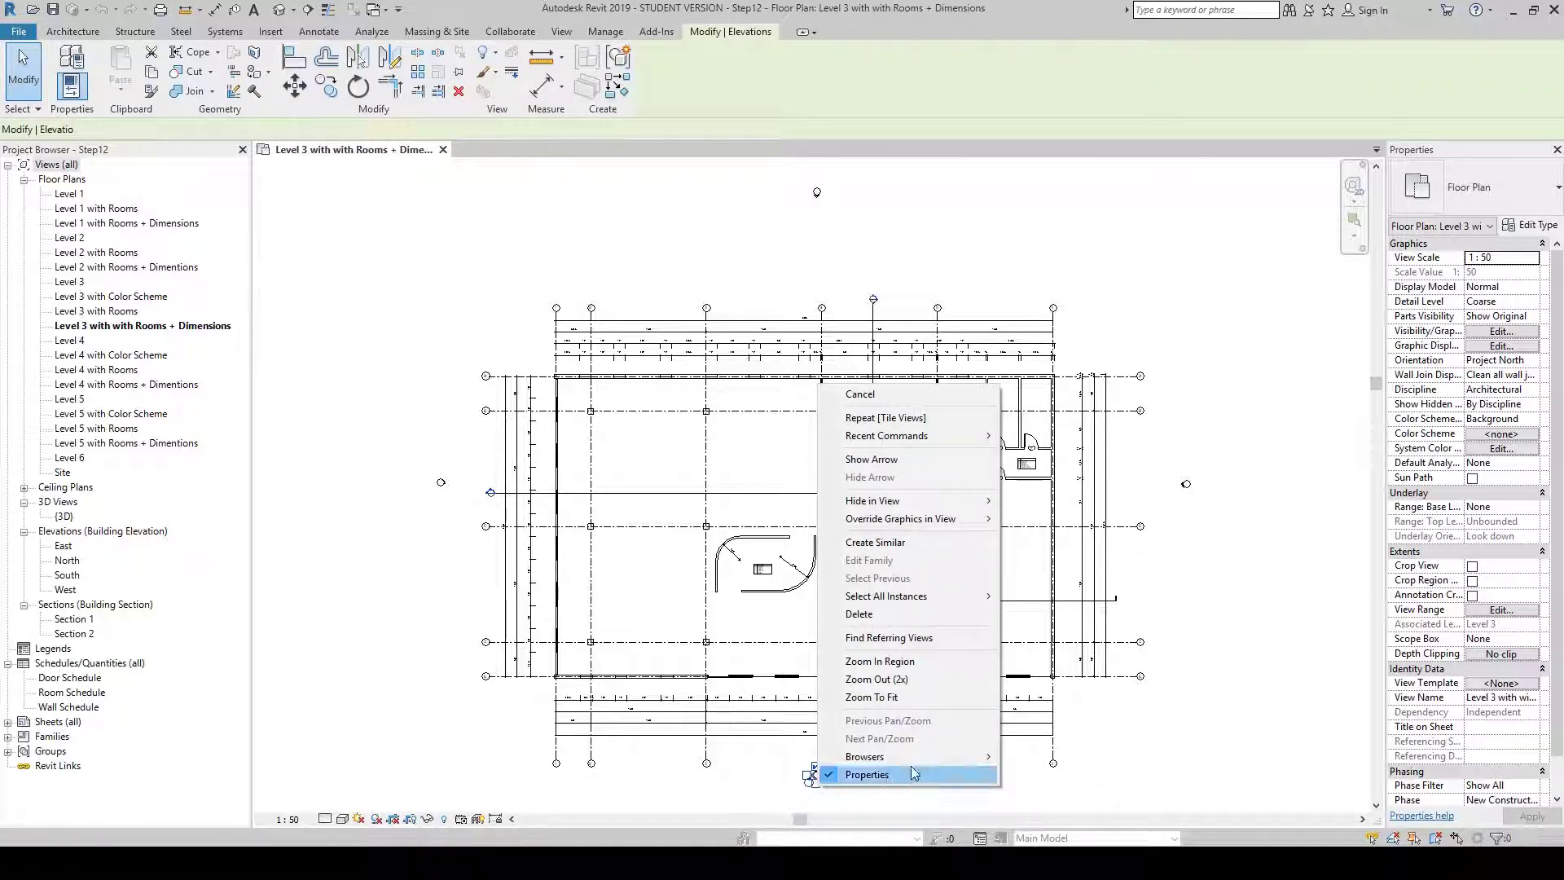
mouse_move(913, 506)
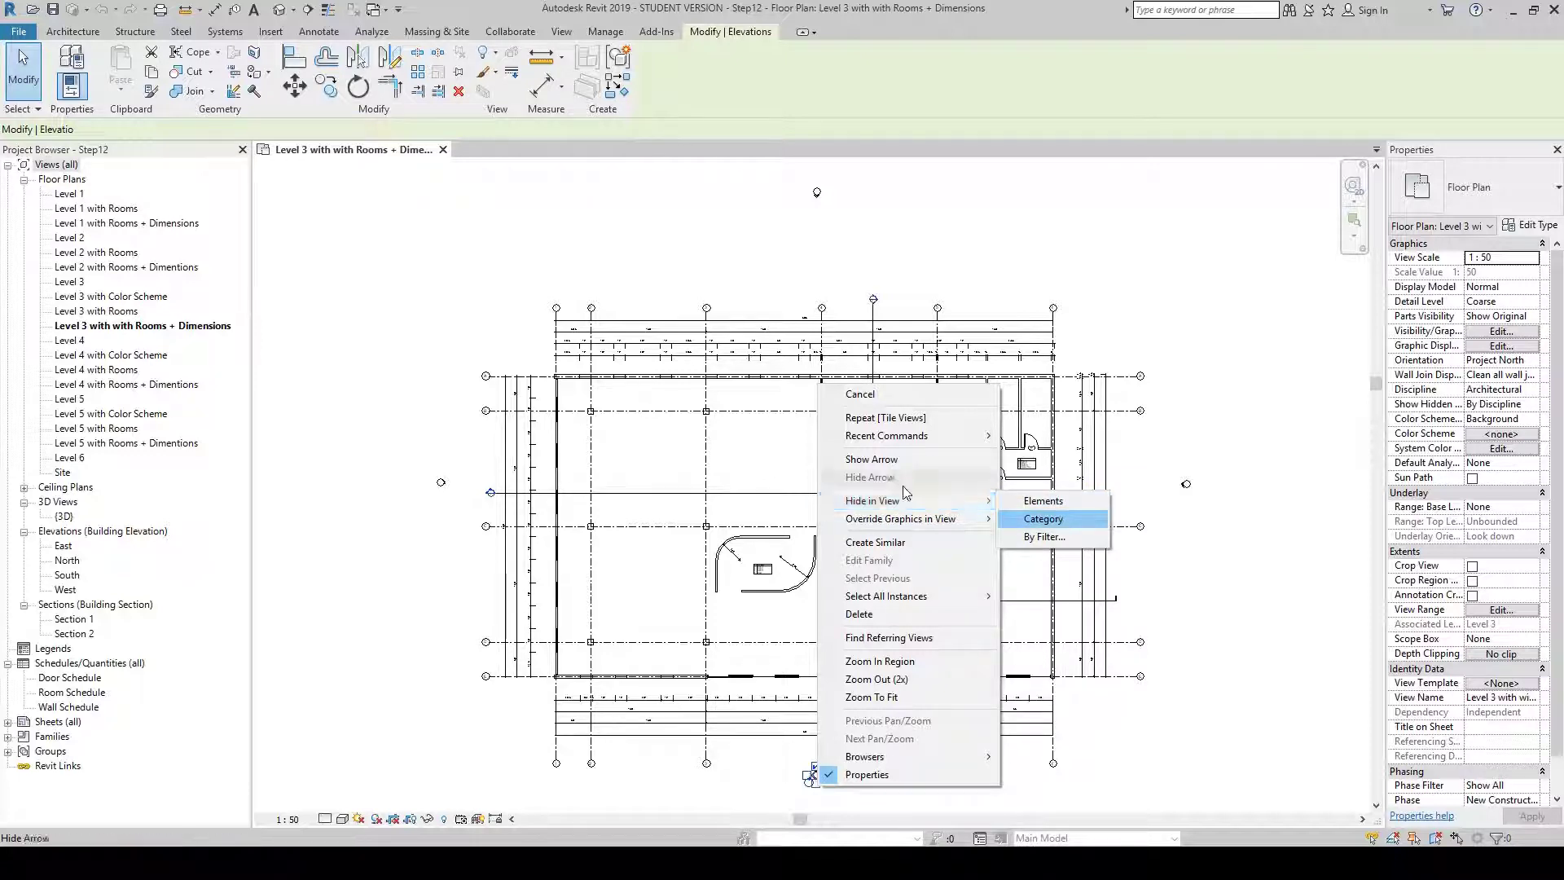
mouse_move(968, 503)
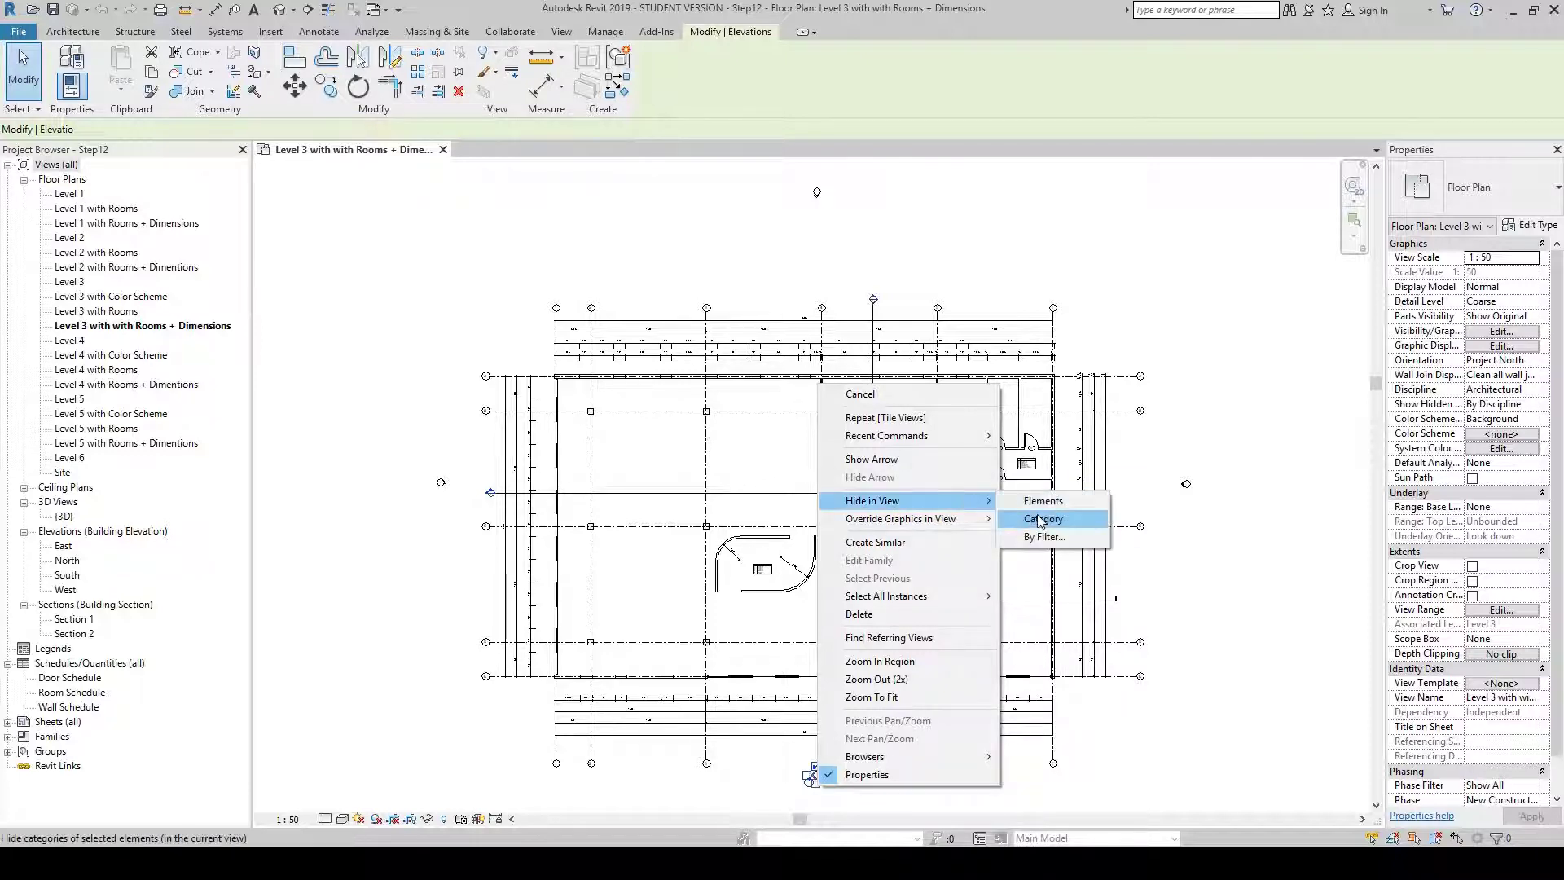
left_click(1035, 513)
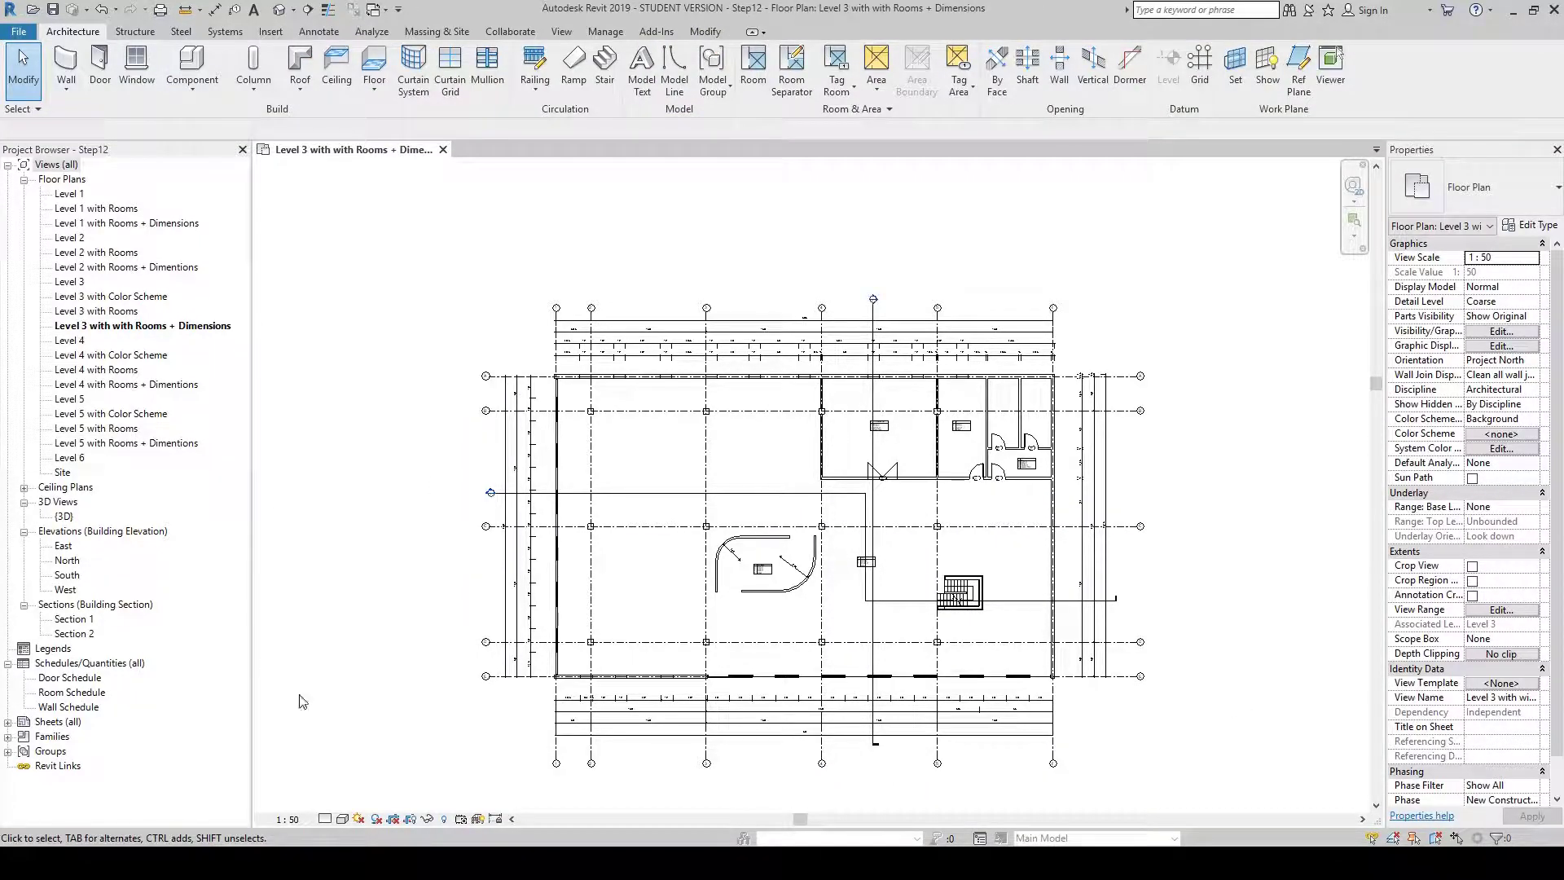
Give the Level 3 plan a 1 : 100 scale and Fine detail level, then nudge the view
left_click(301, 820)
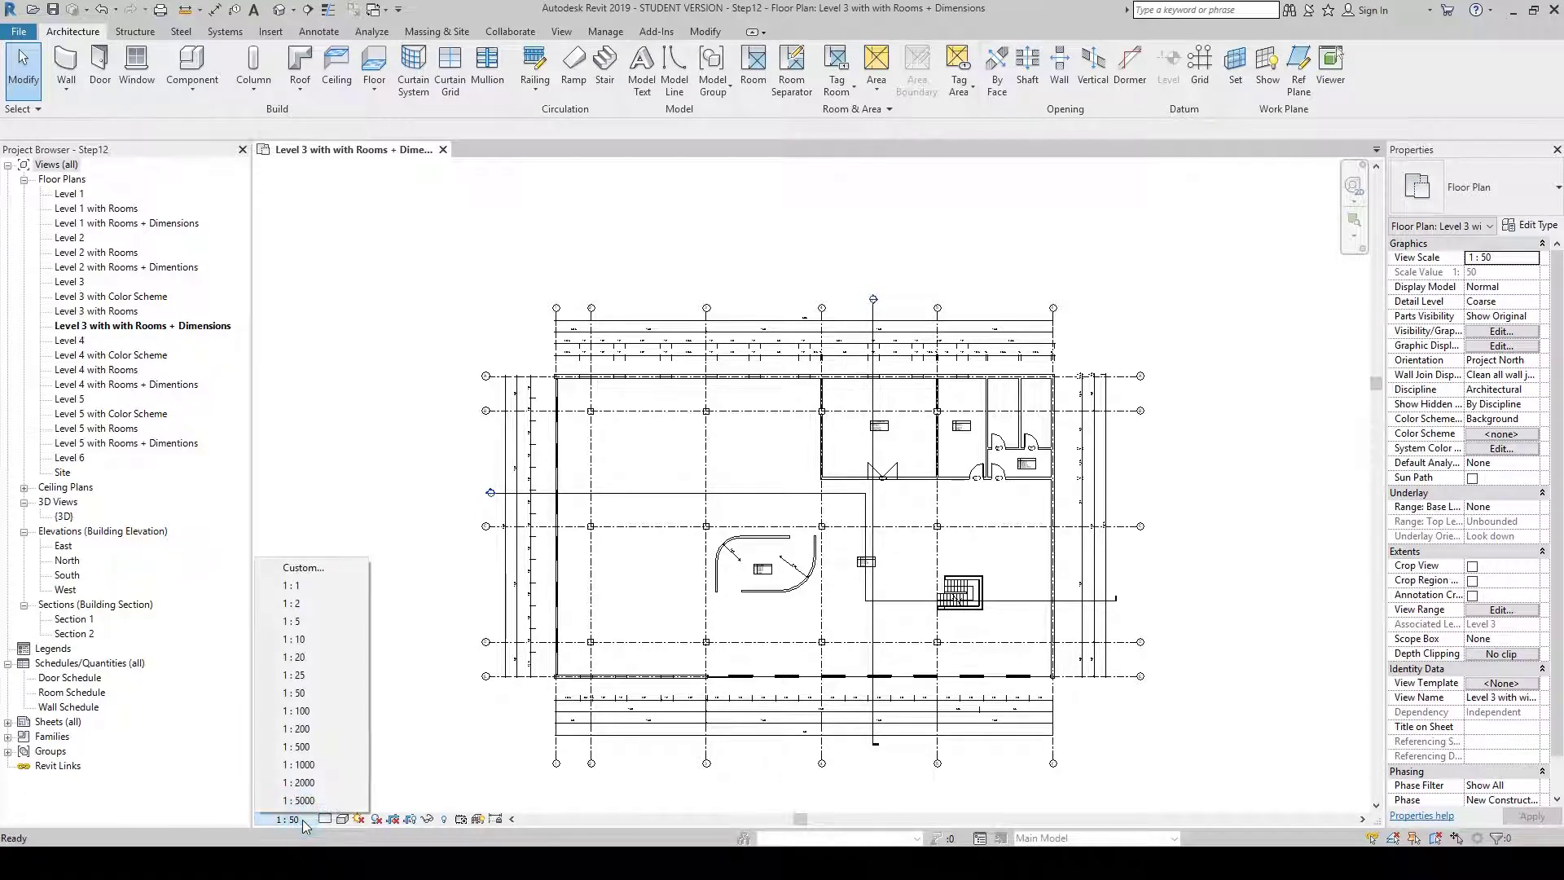
left_click(310, 712)
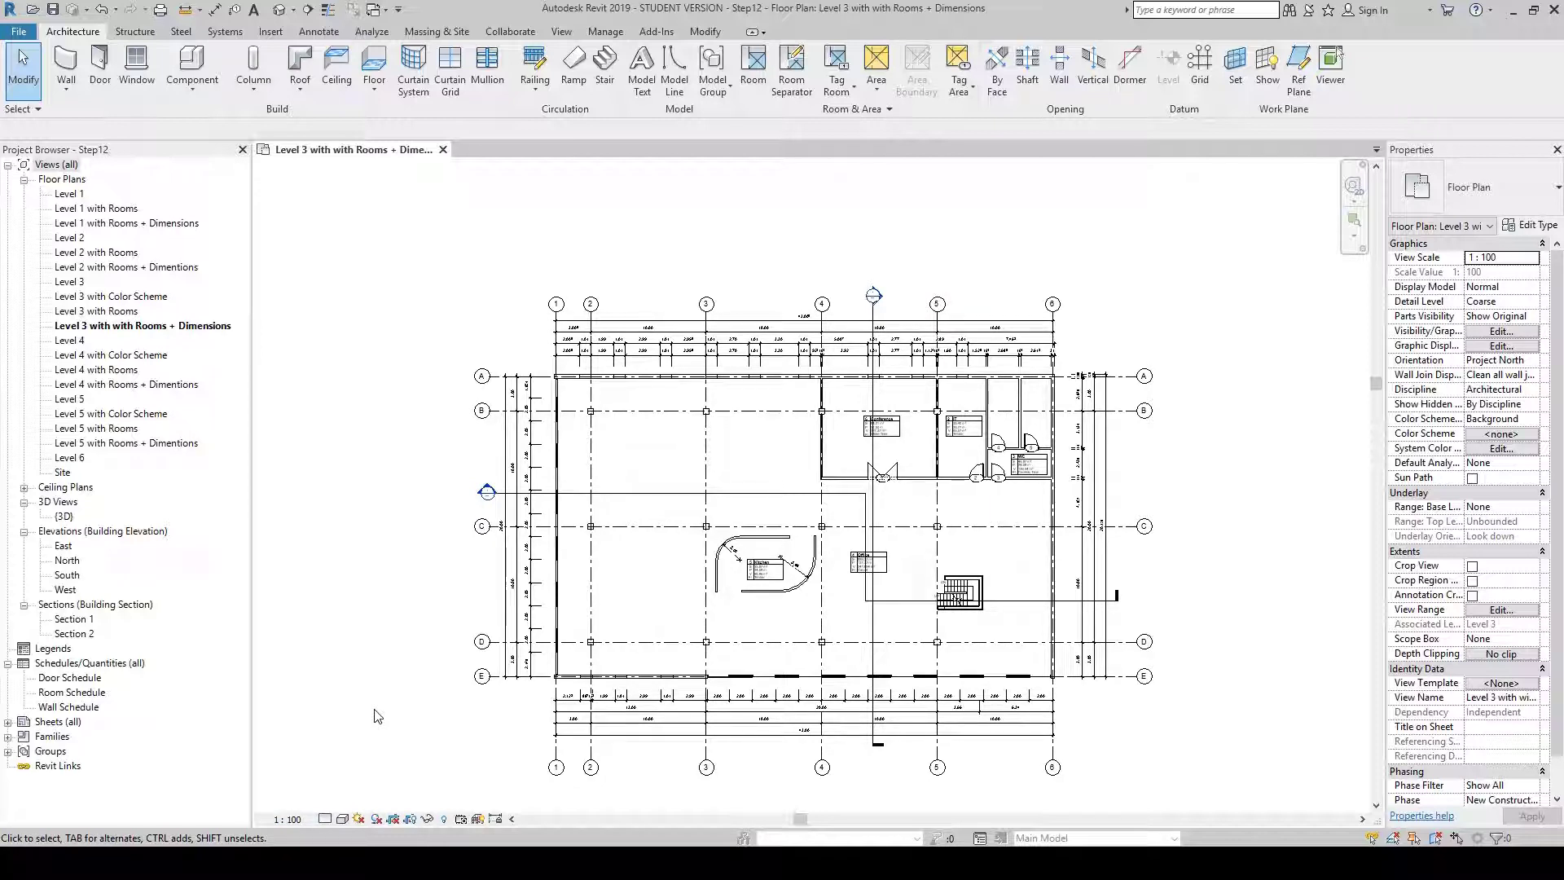
left_click(325, 819)
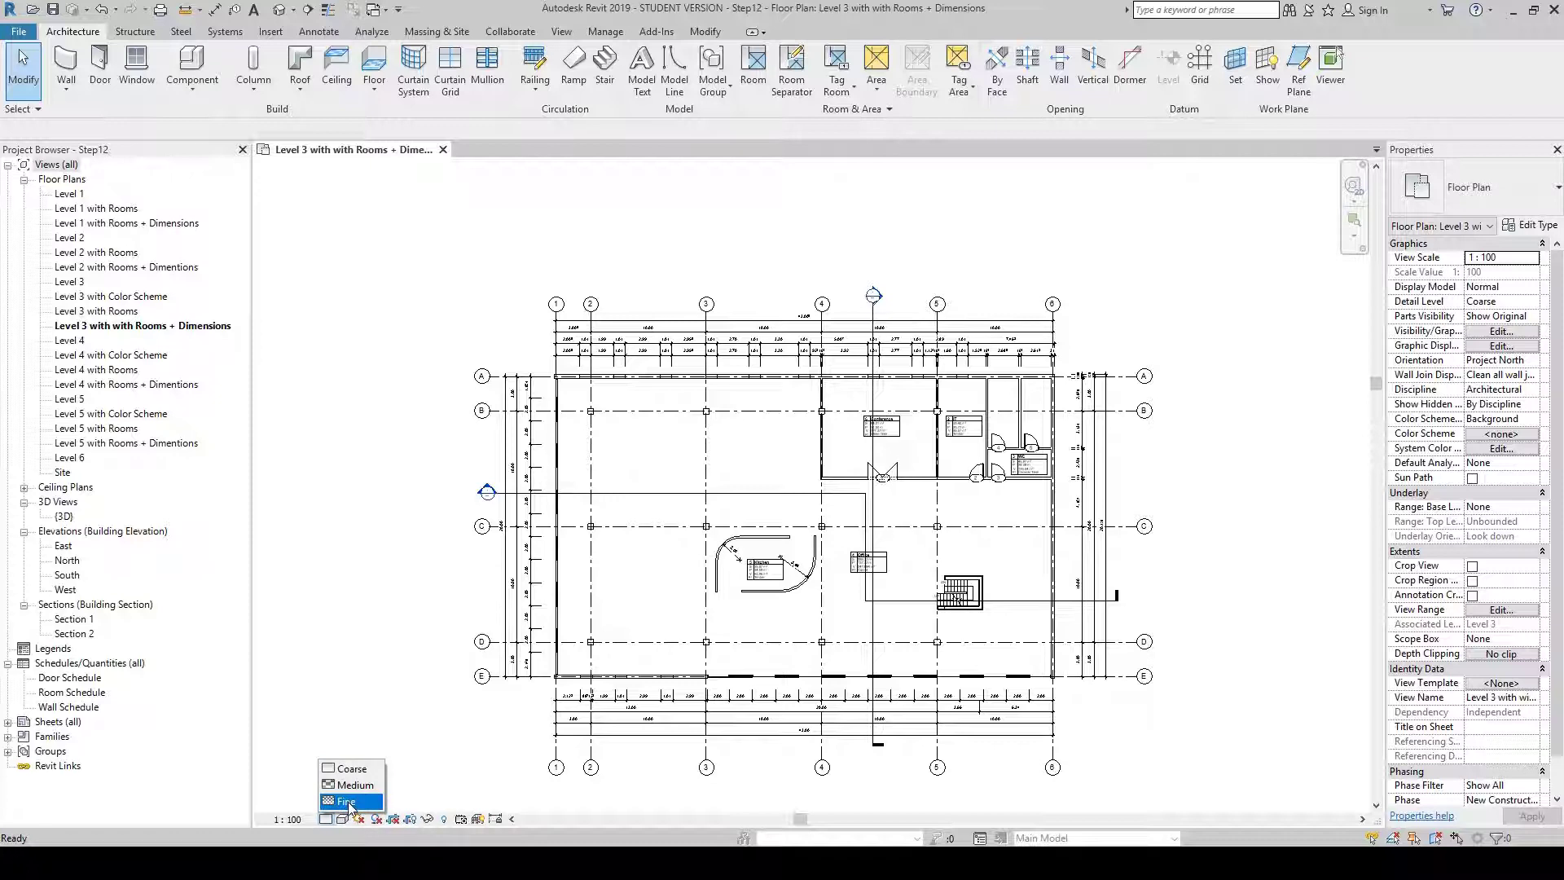
left_click(346, 801)
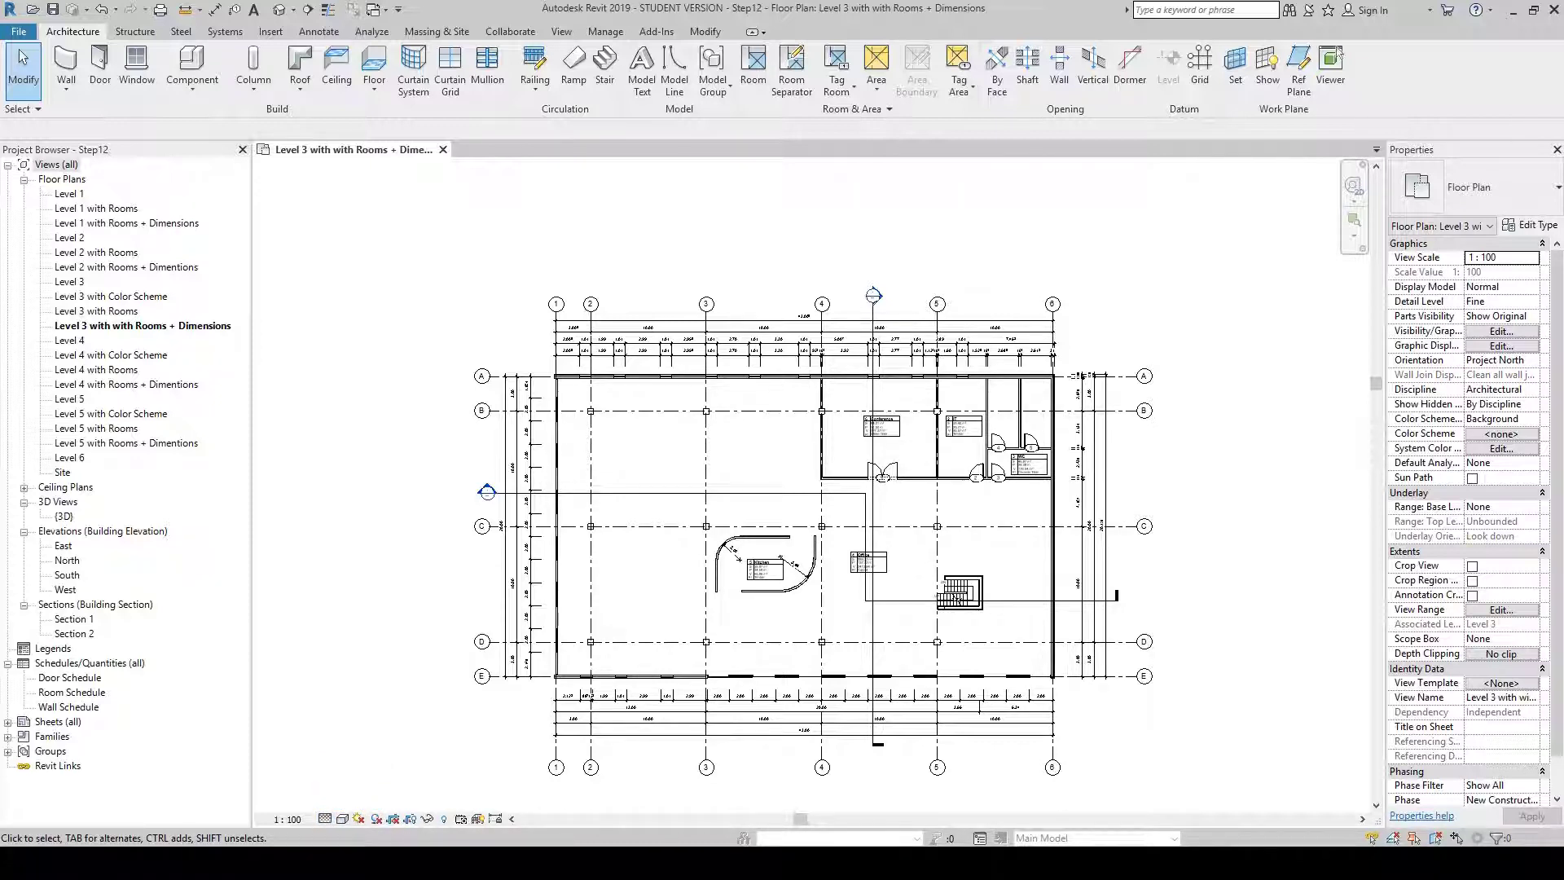
middle_click_drag(667, 228, 662, 214)
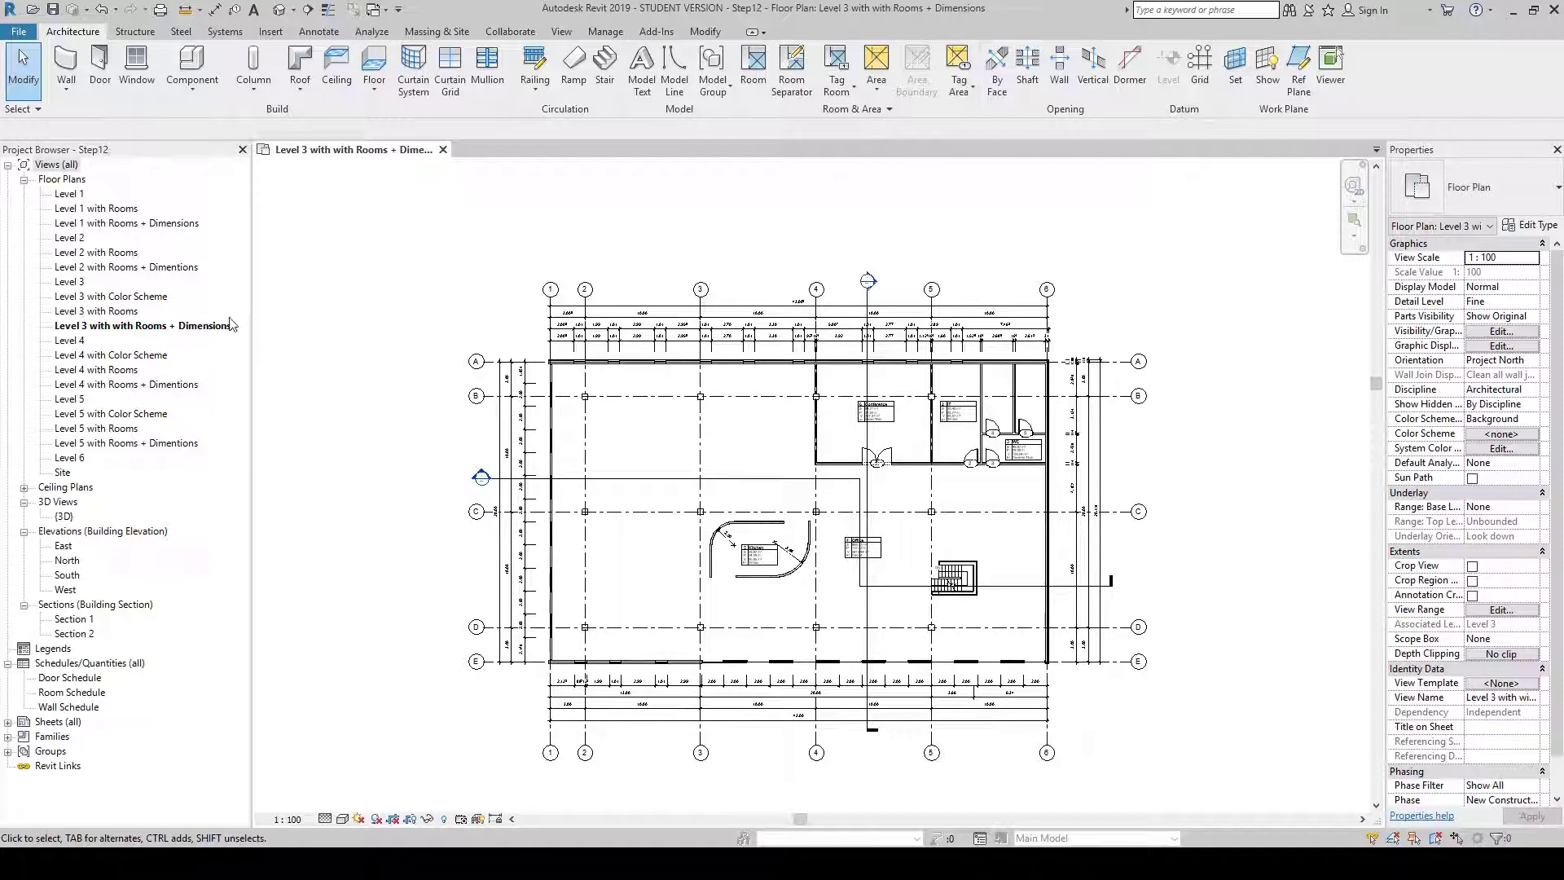
Create a view template named 'View MPK' from the Level 3 plan and accept its settings
right_click(140, 328)
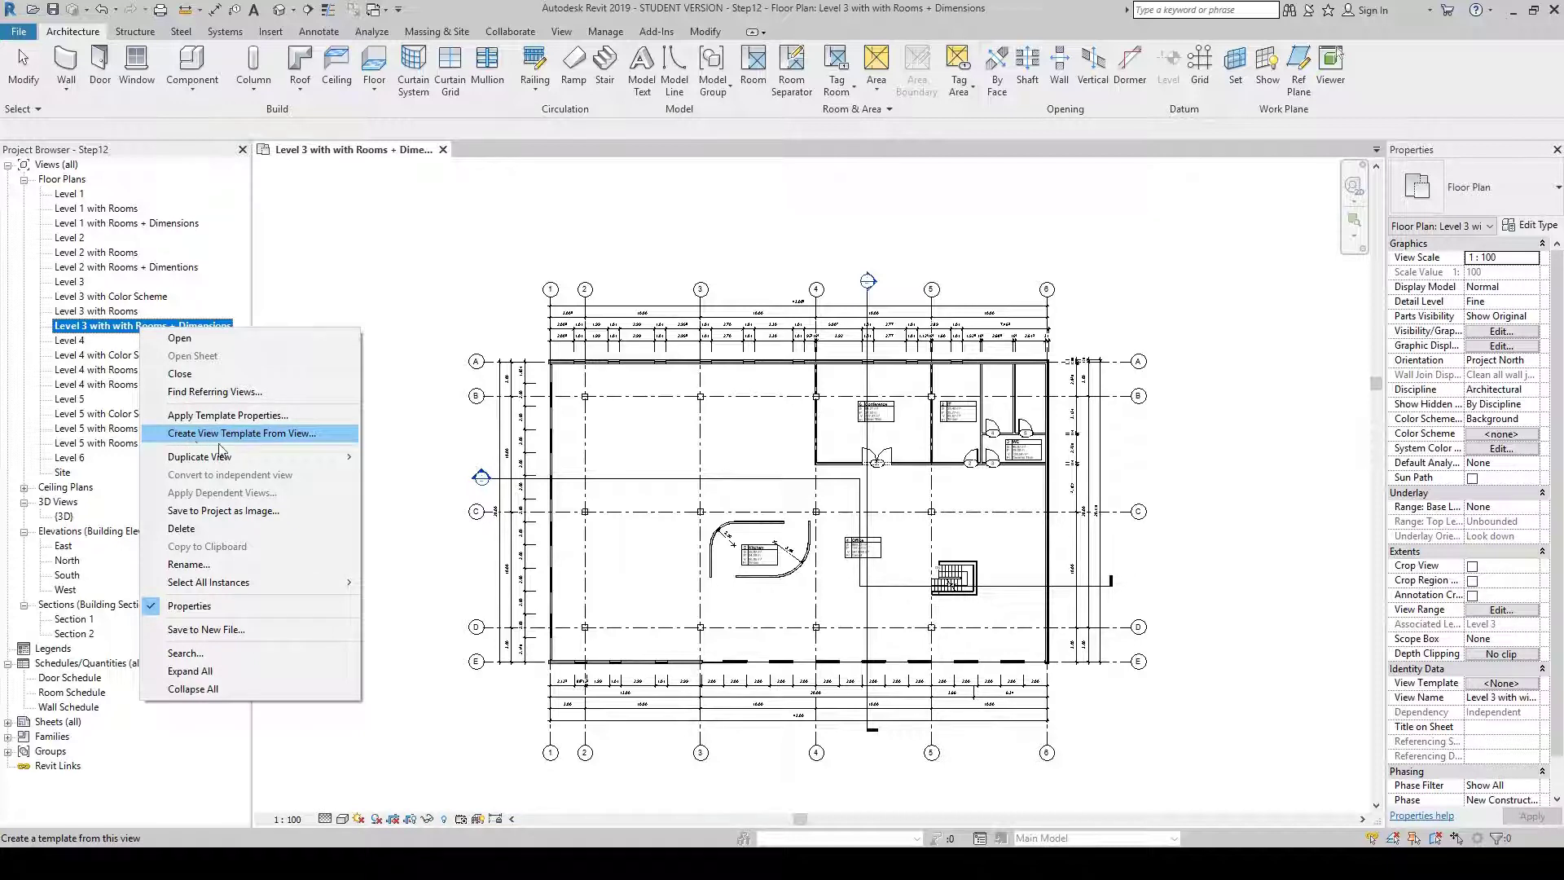
left_click(242, 435)
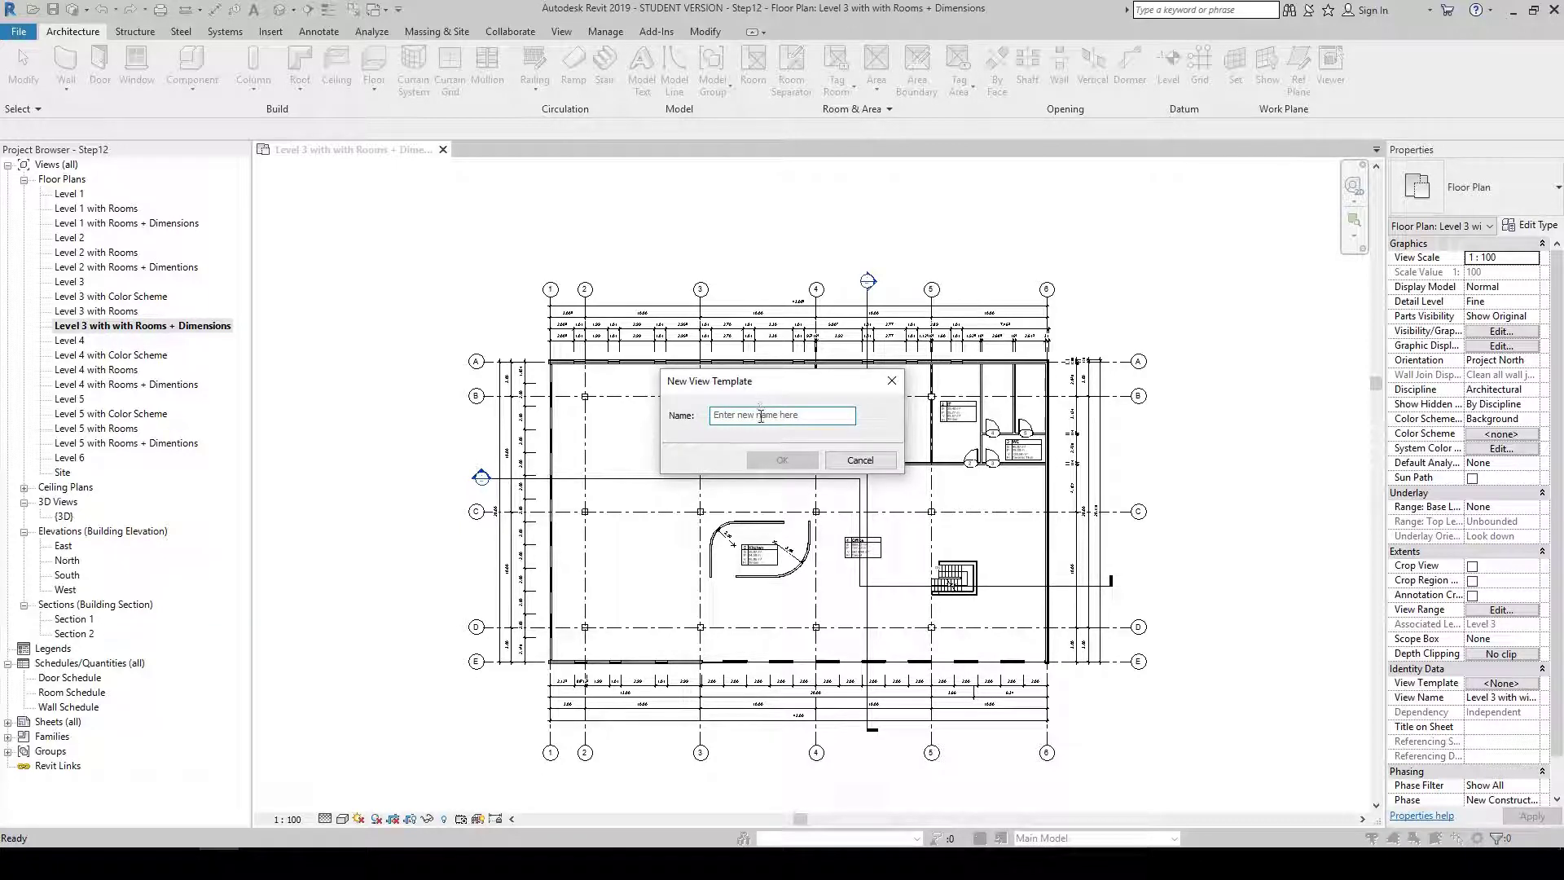
left_click(761, 417)
type("View MPK")
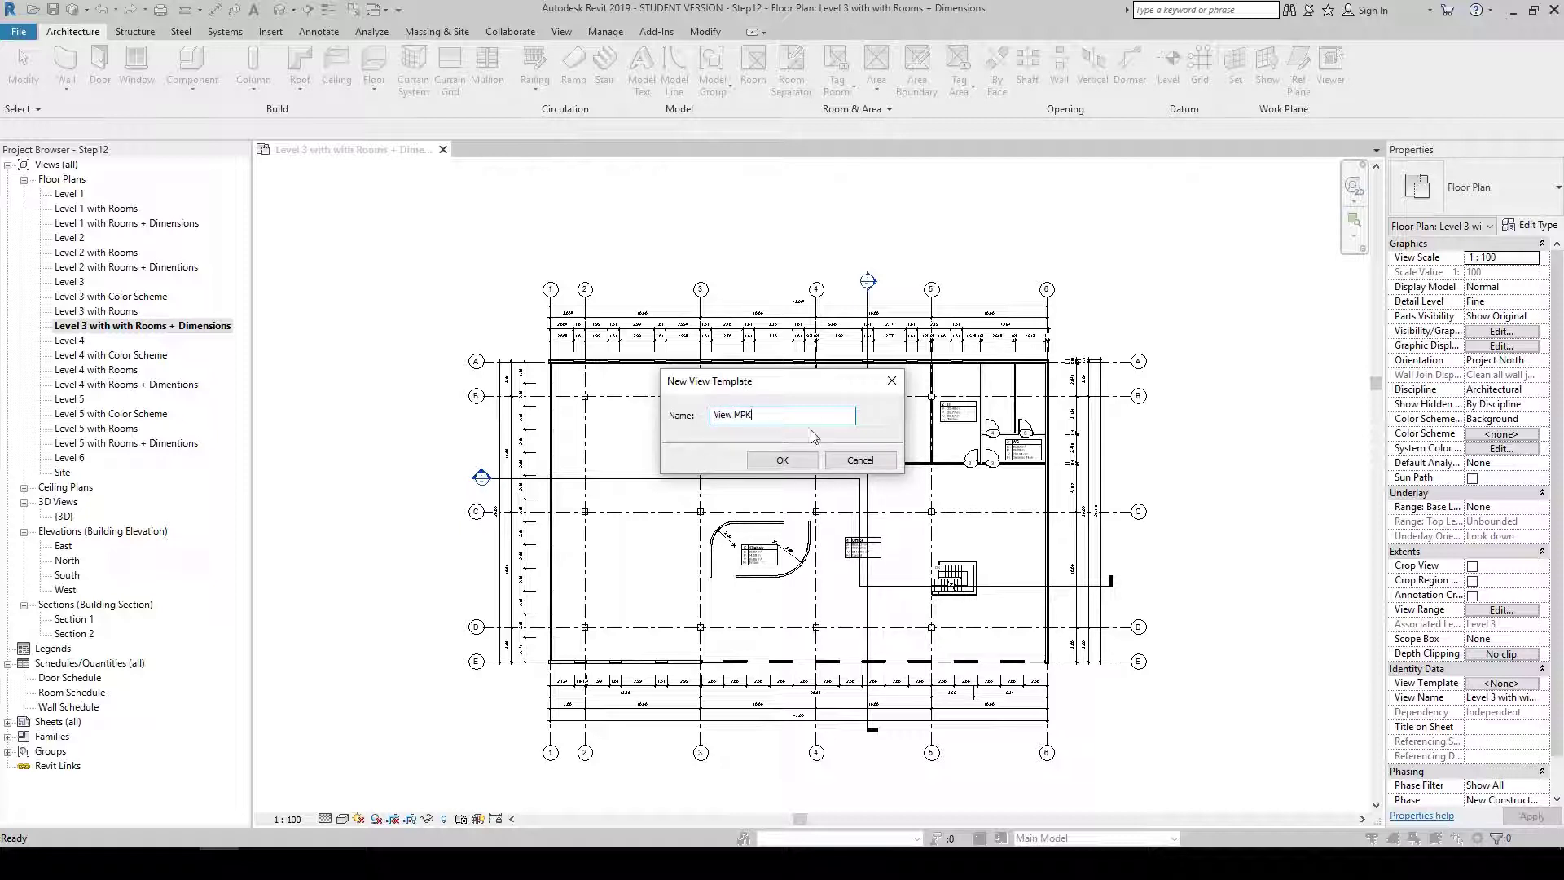
left_click(783, 461)
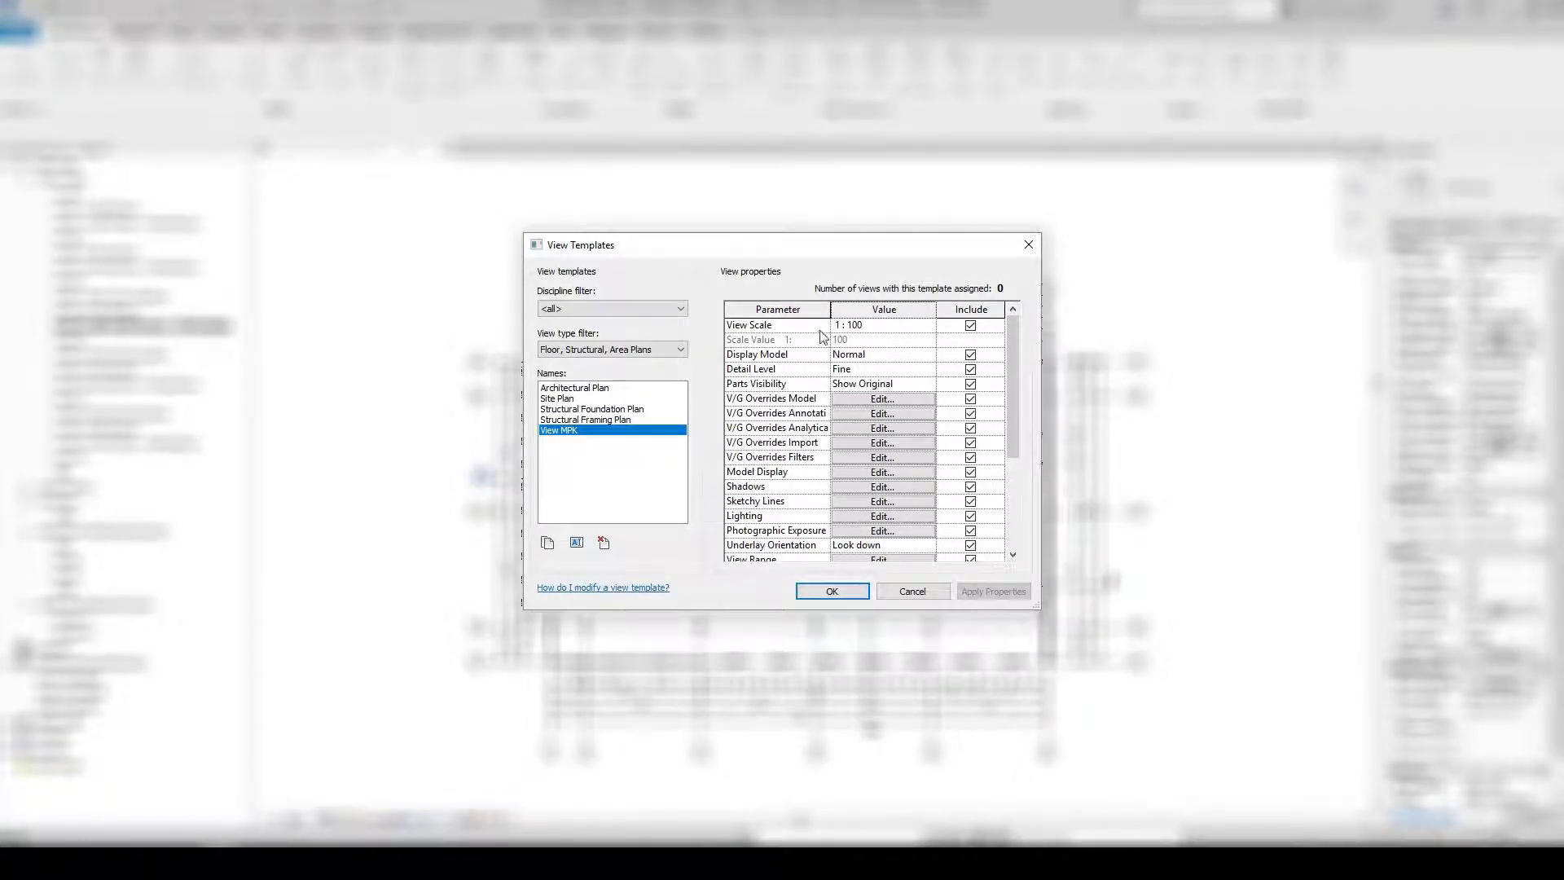
mouse_move(1019, 341)
left_mouse_down()
mouse_move(1001, 494)
mouse_move(1013, 317)
left_mouse_up()
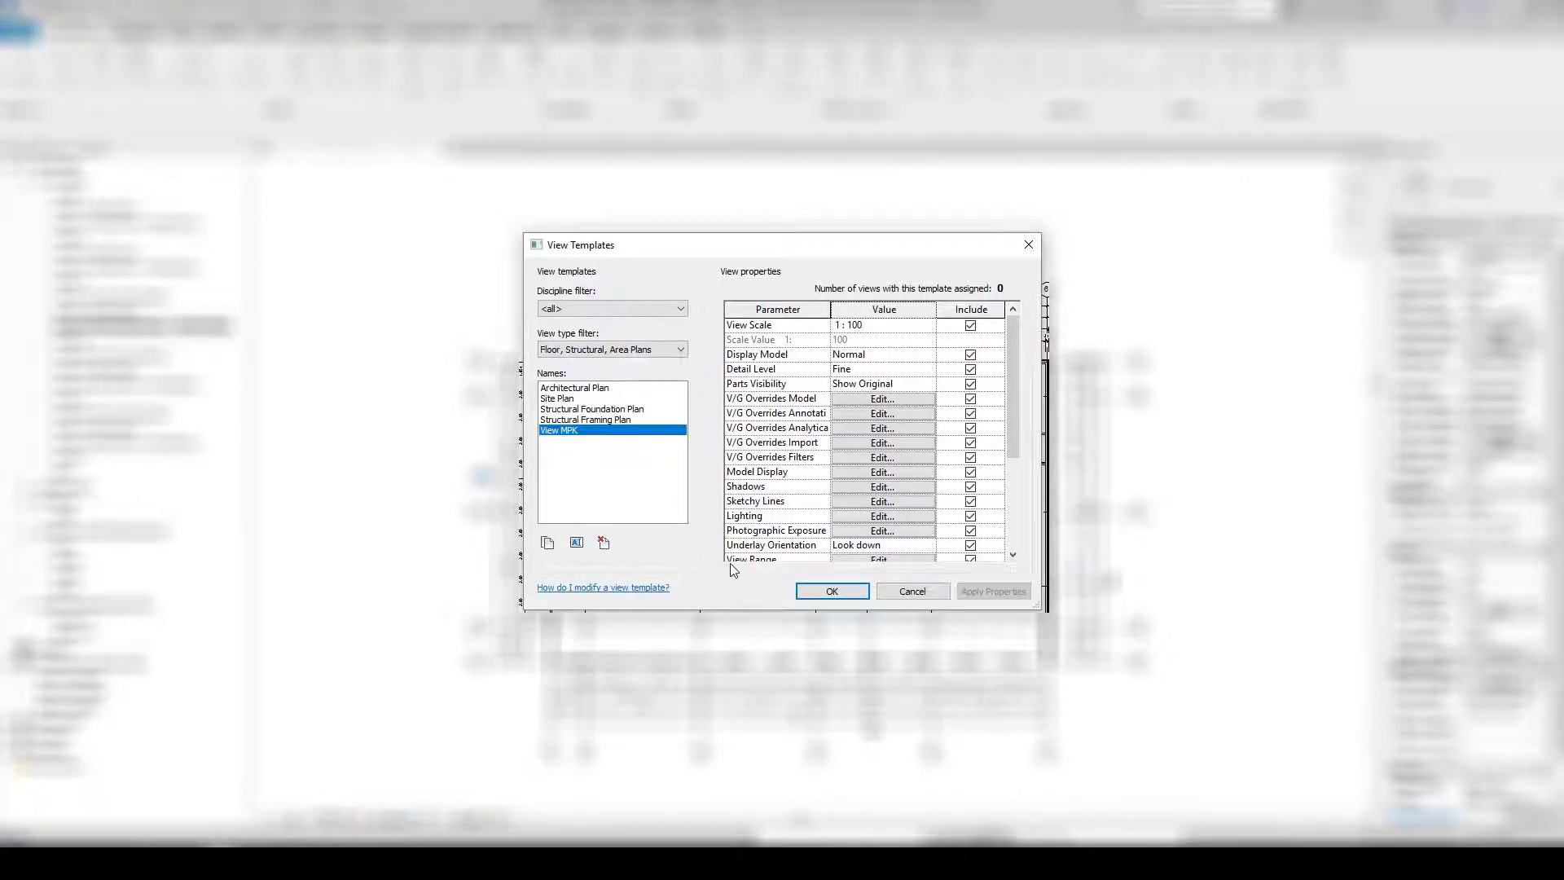
left_click(835, 595)
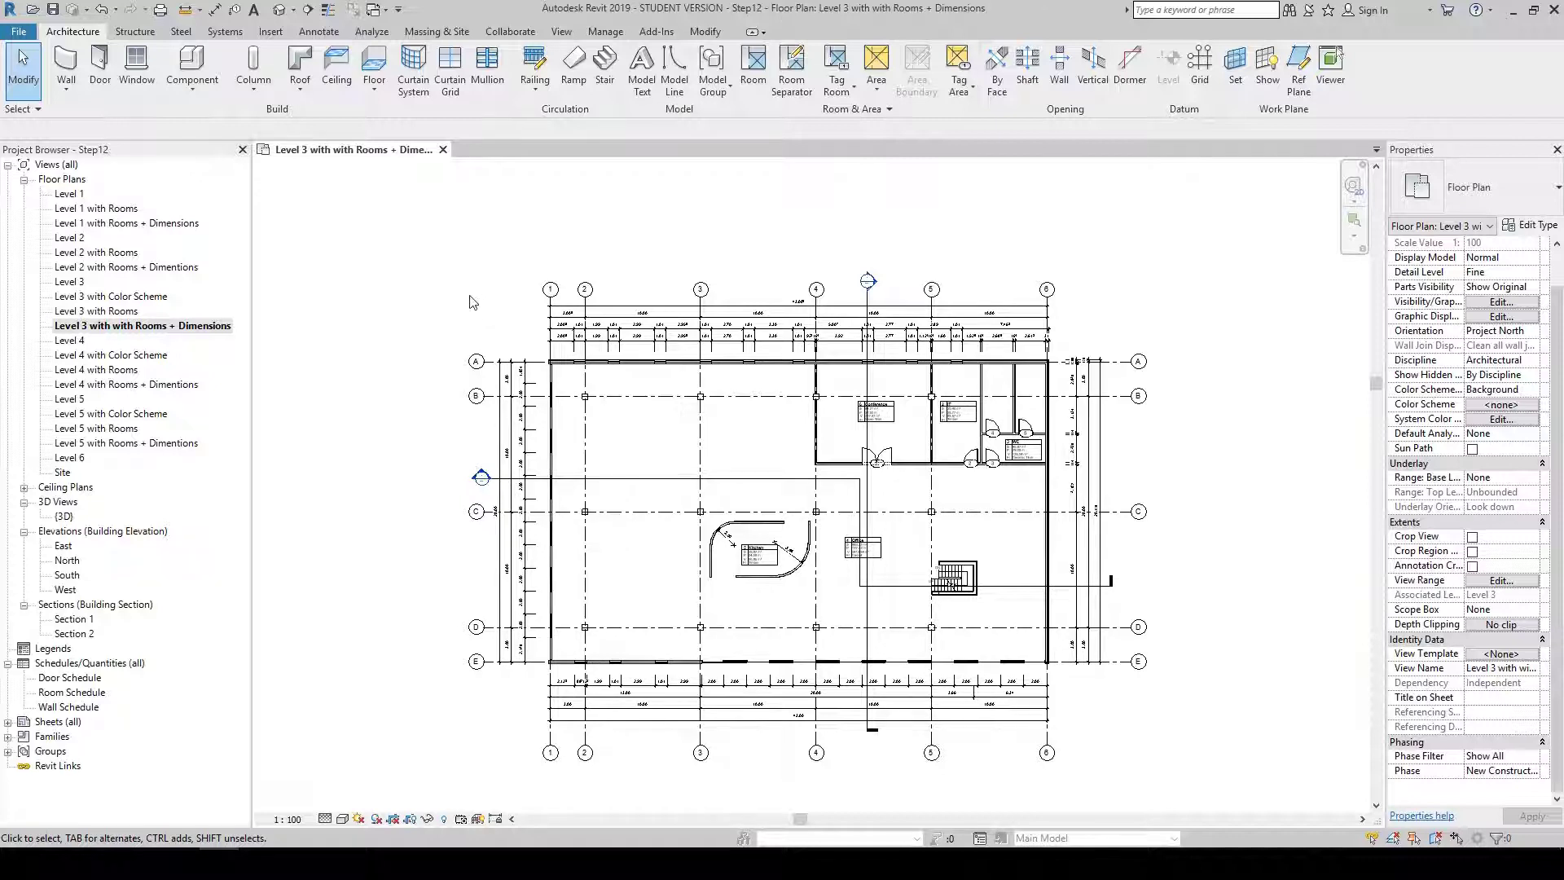
Assign View MPK to the Level 3 and Level 4 Rooms + Dimensions plans and Section 1, then deselect
double_click(167, 386)
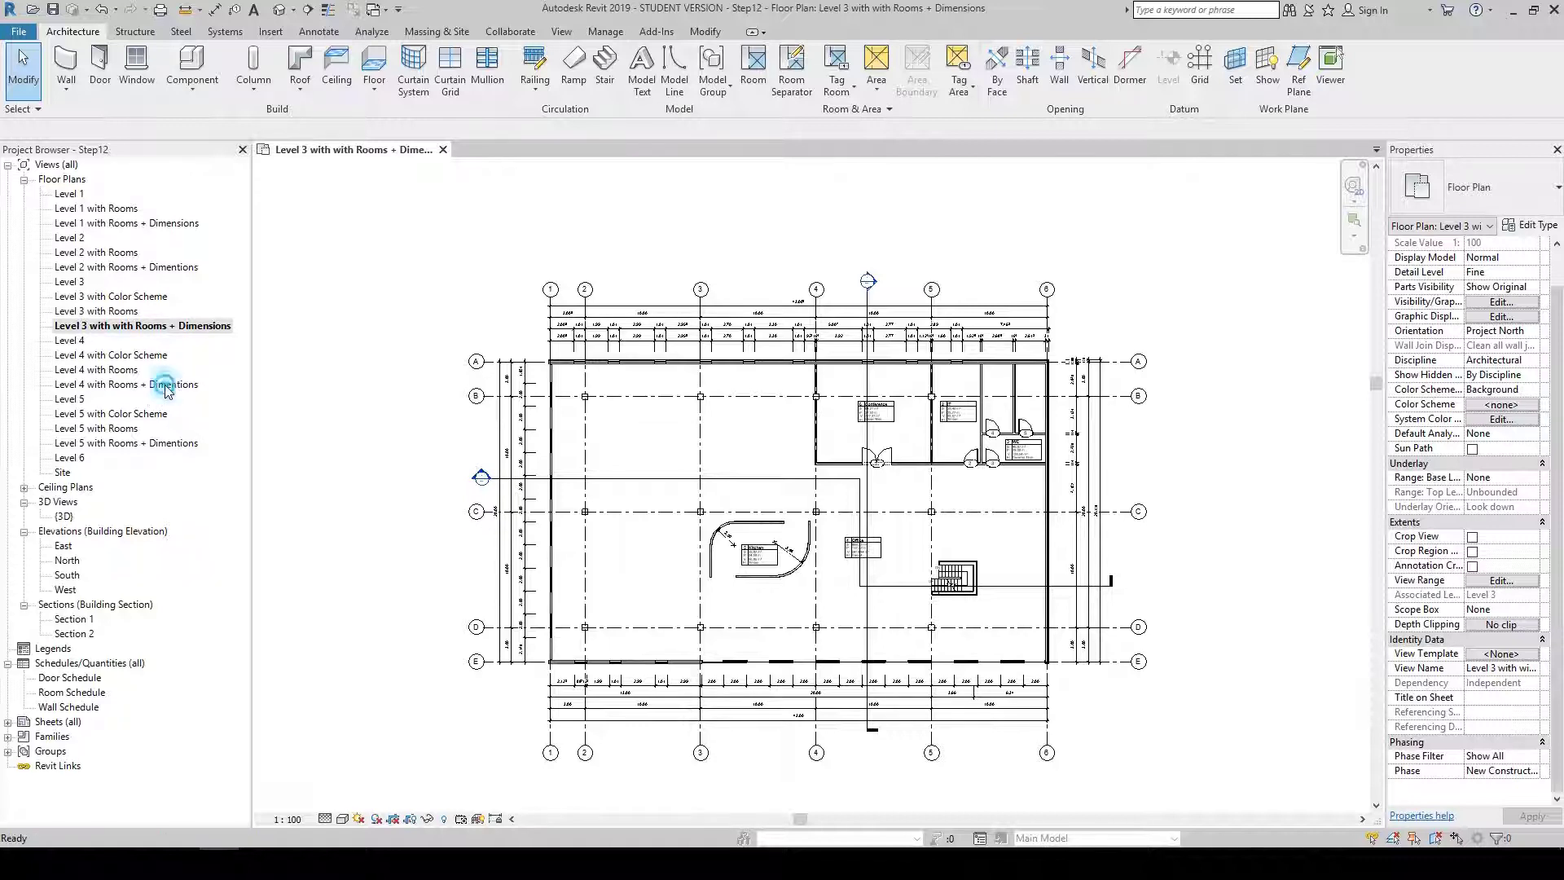
left_click(167, 385, "ctrl")
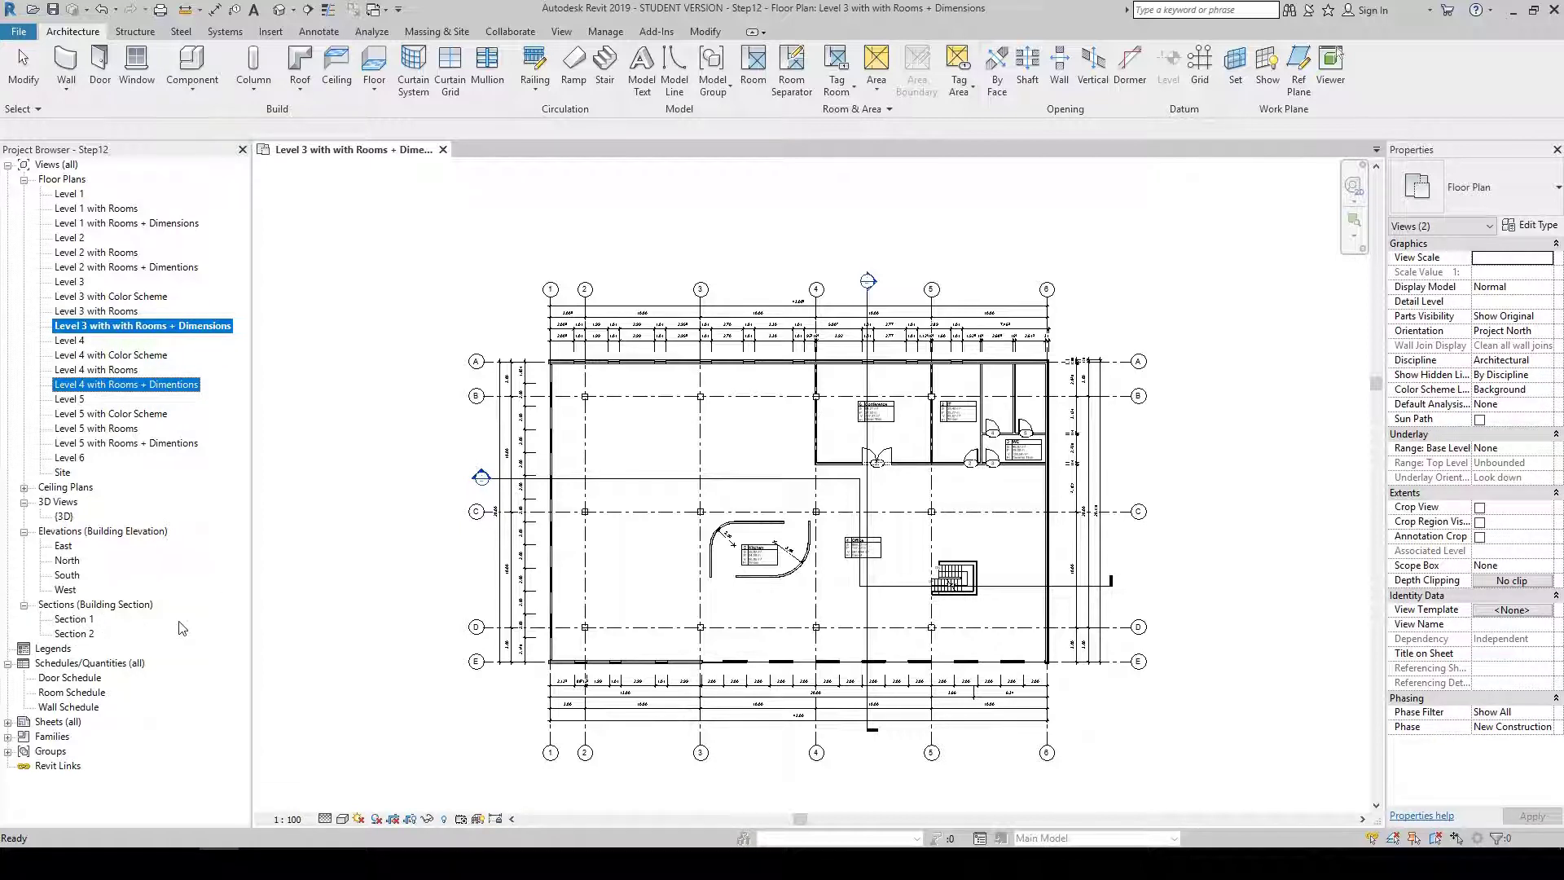
left_click(73, 620, "ctrl")
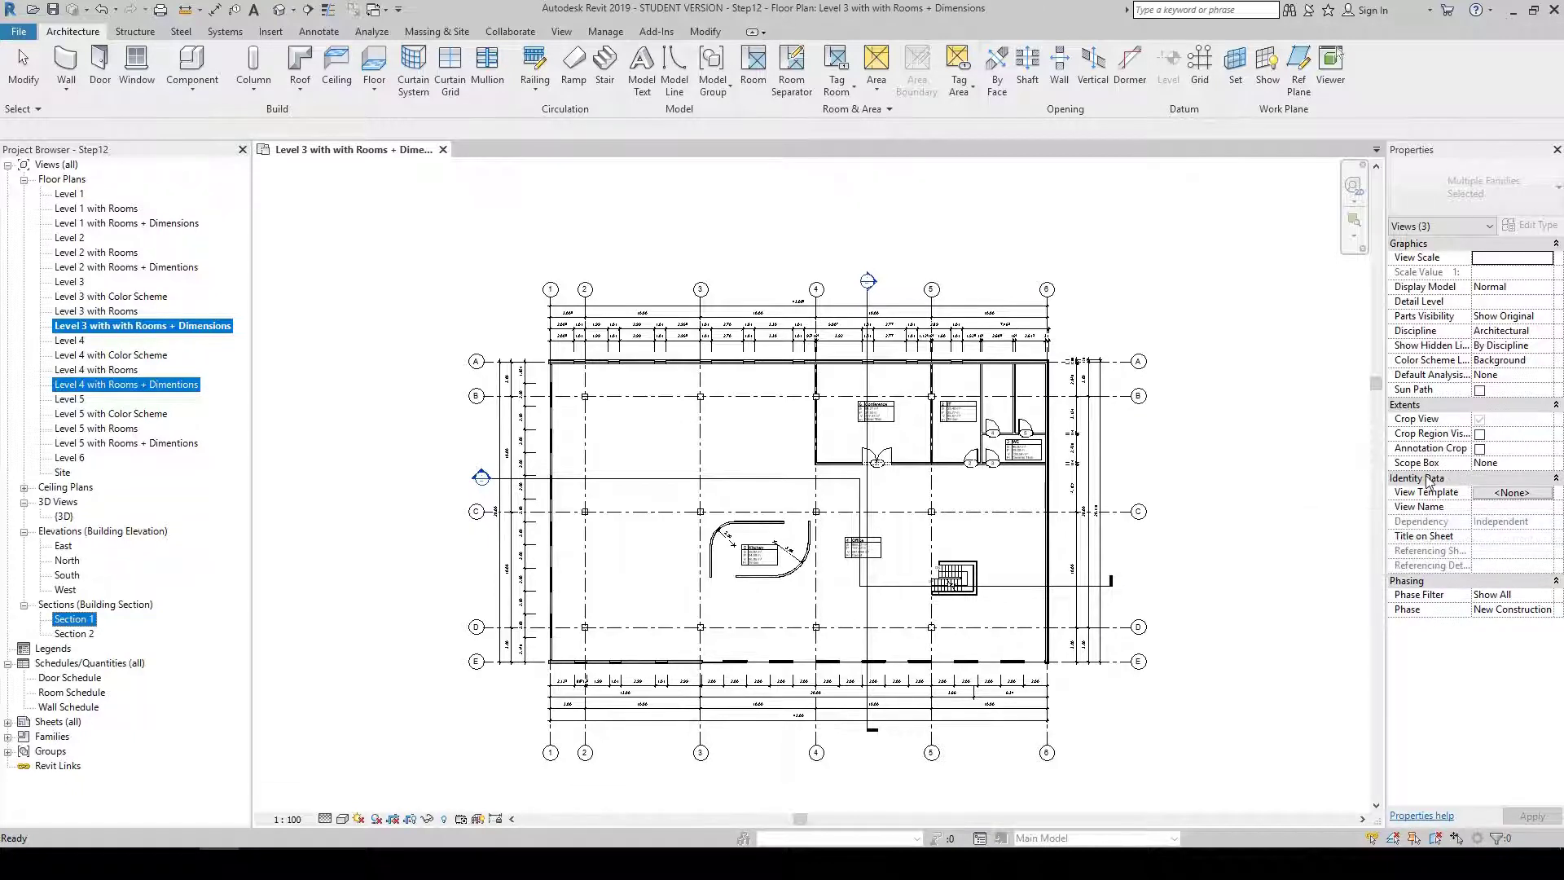
left_click(1519, 493)
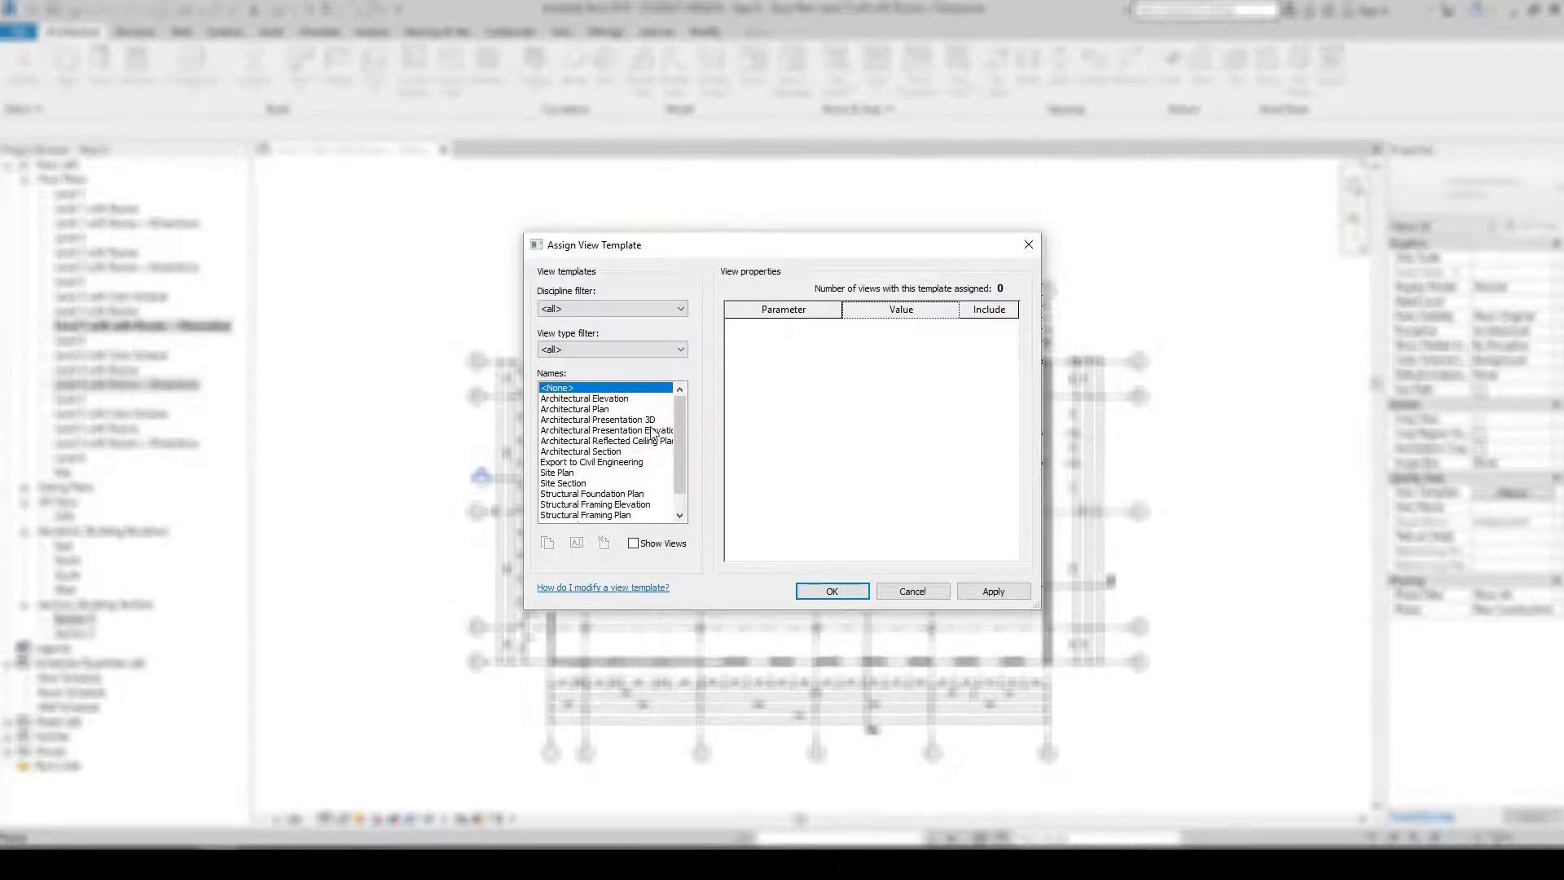
scroll(631, 488, "down", 1)
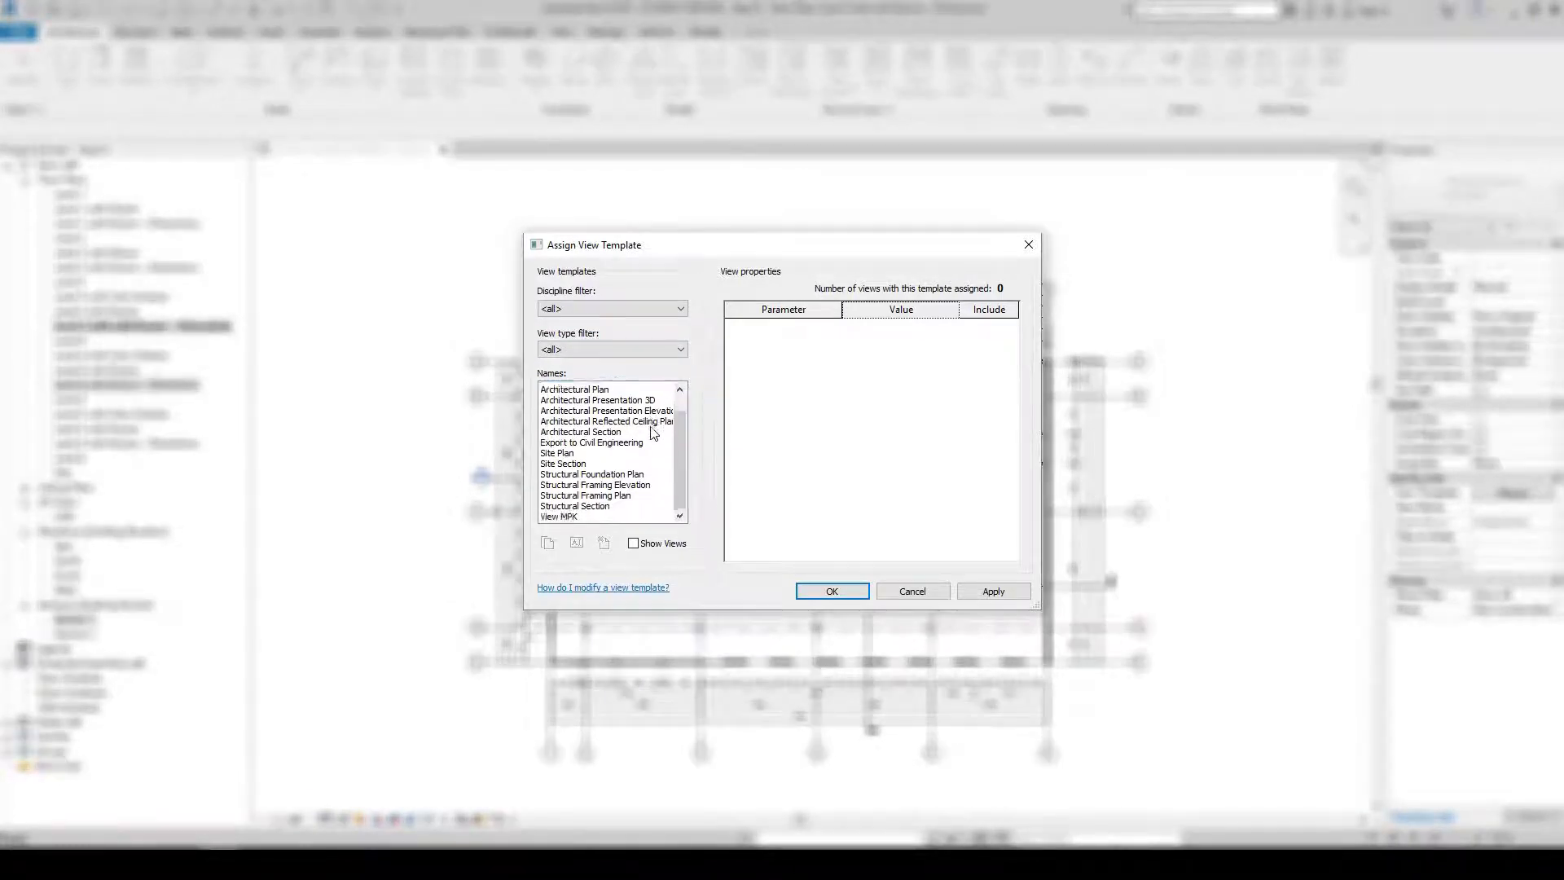
left_click(568, 516)
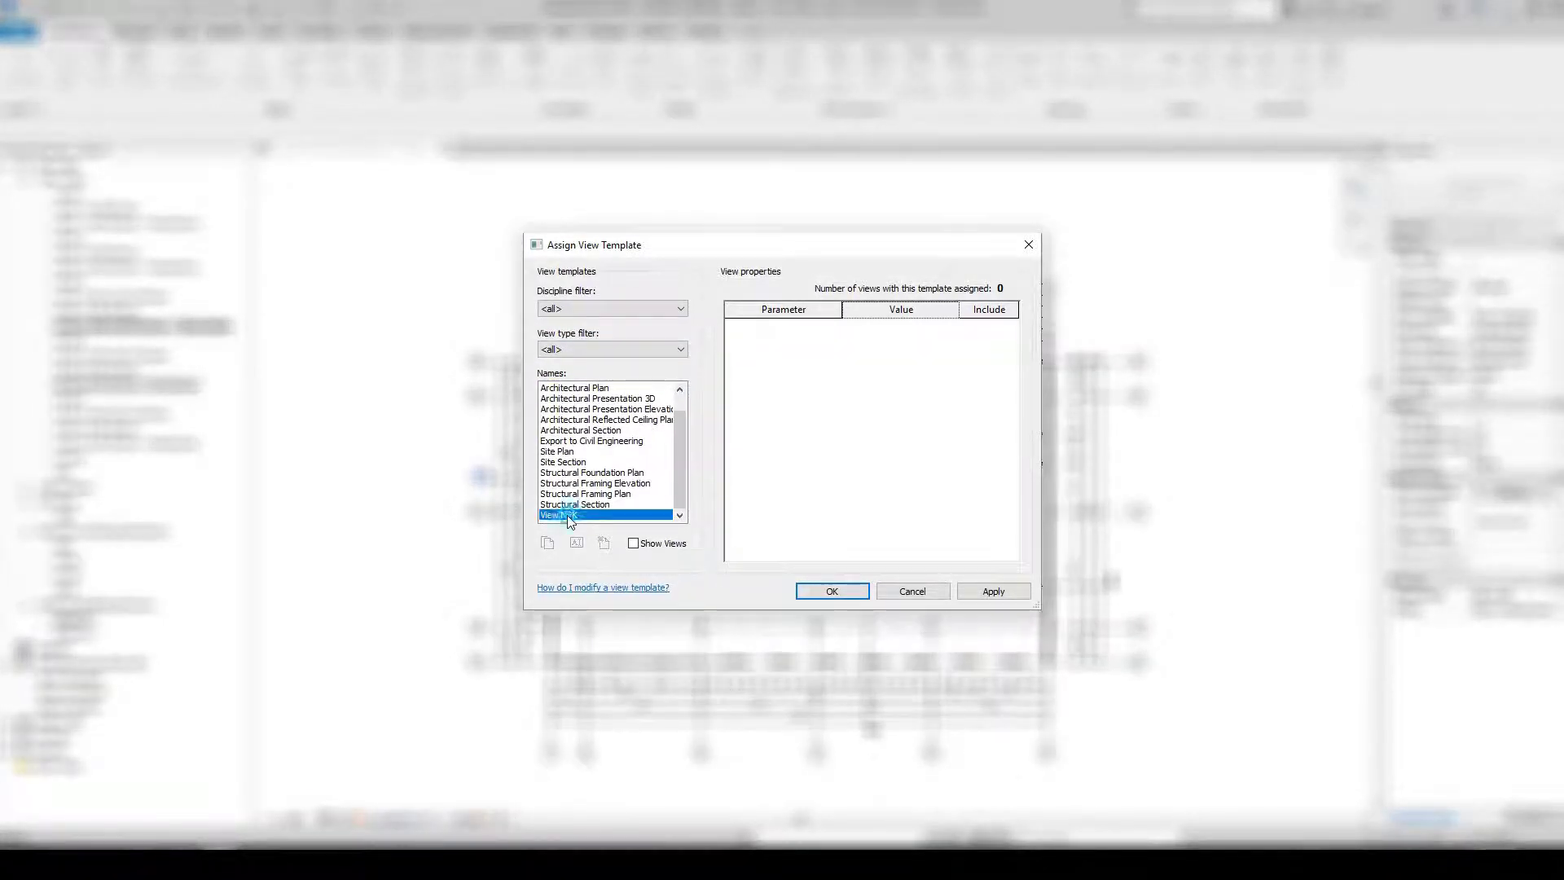
left_click(1012, 592)
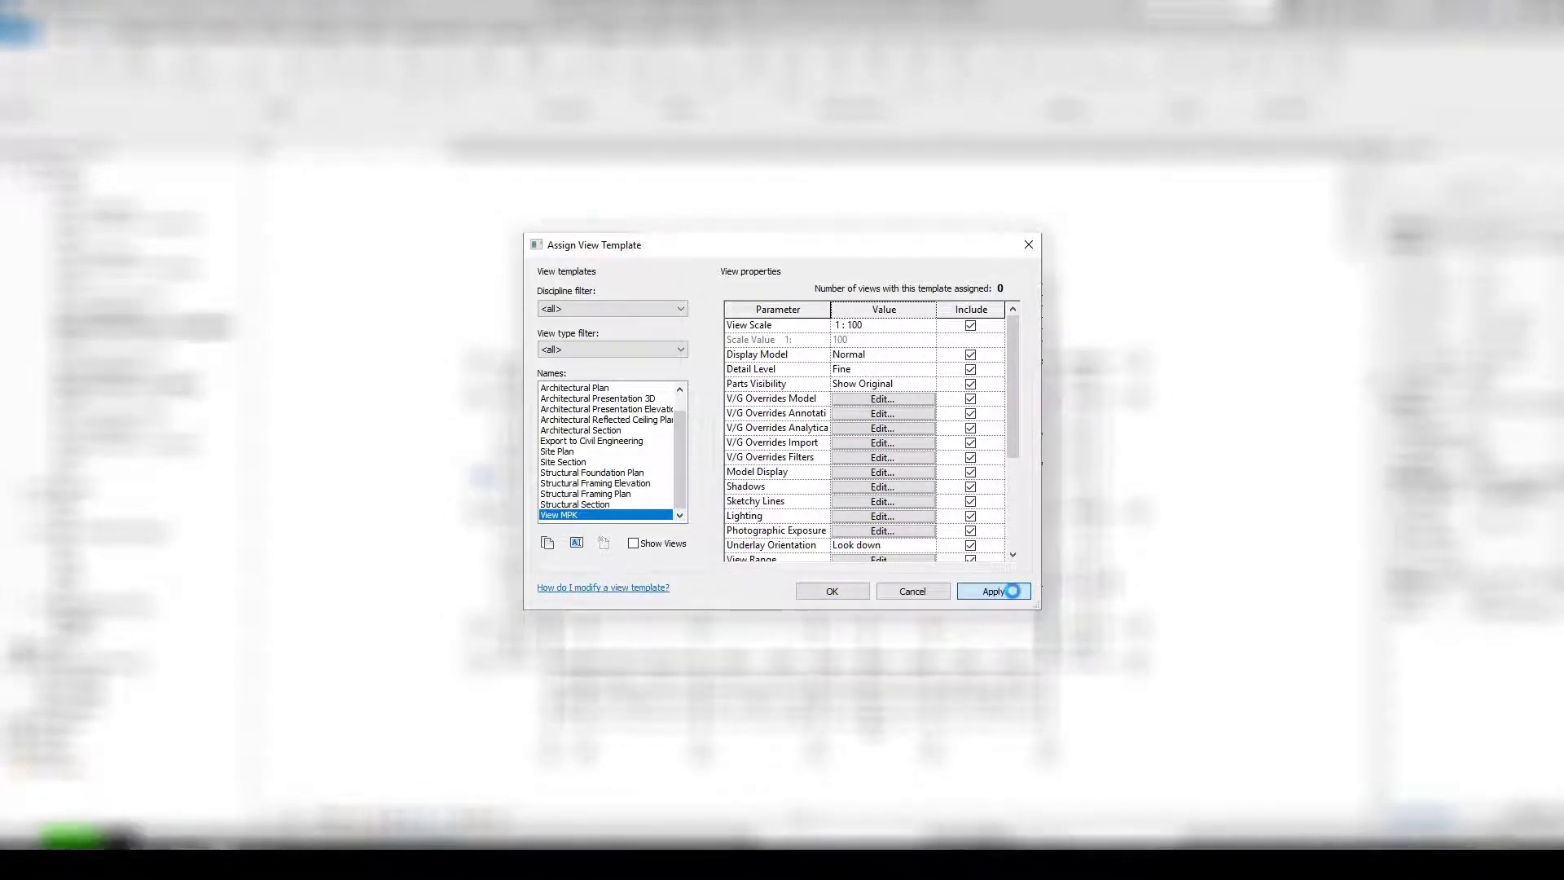
left_click(838, 593)
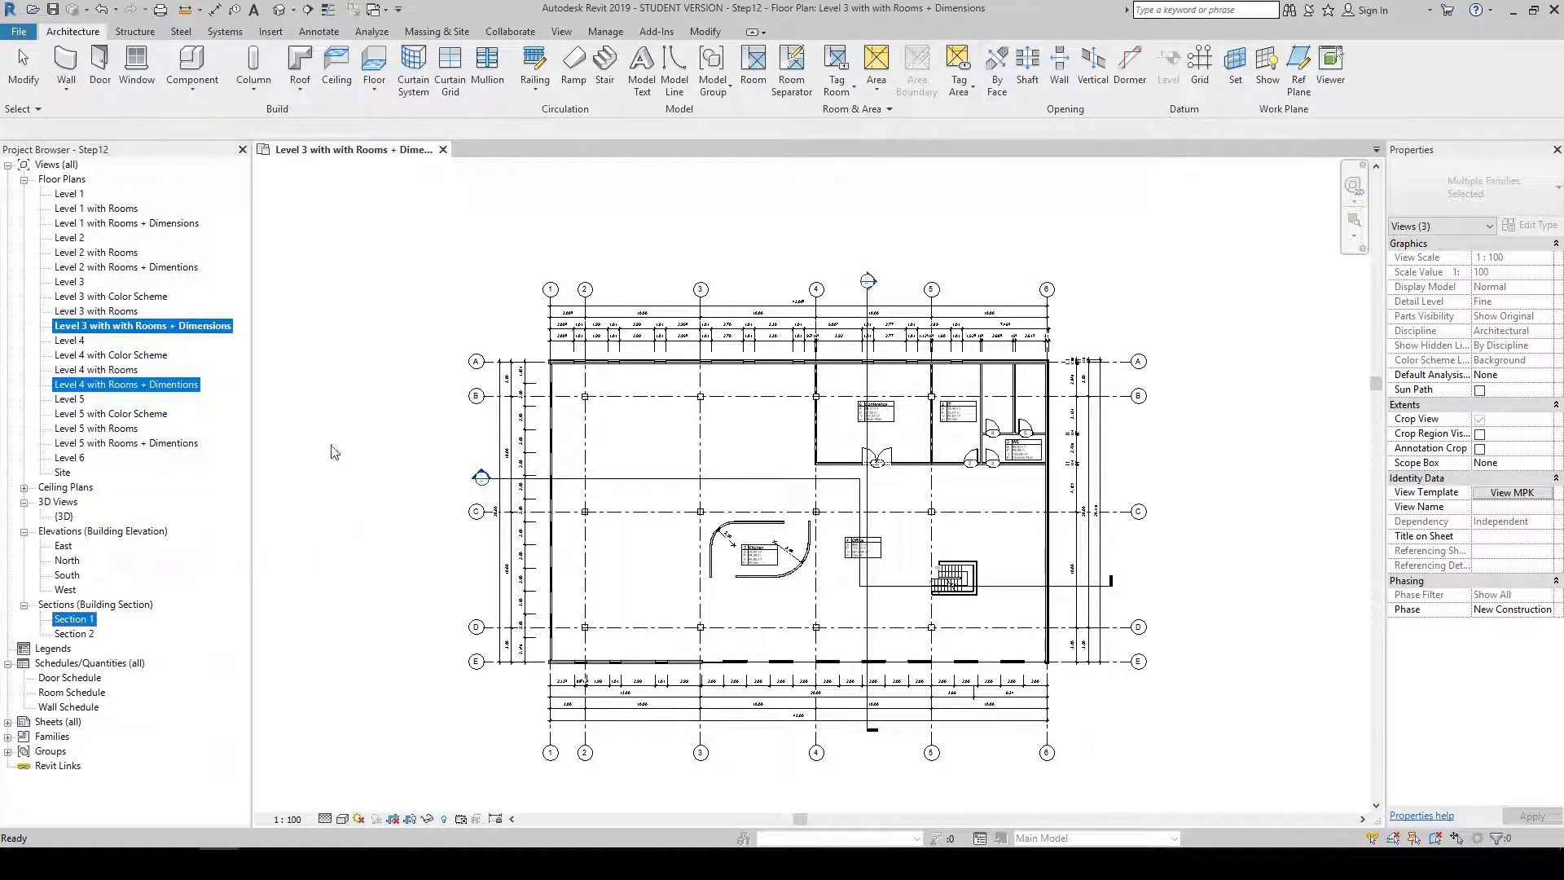
left_click(668, 222)
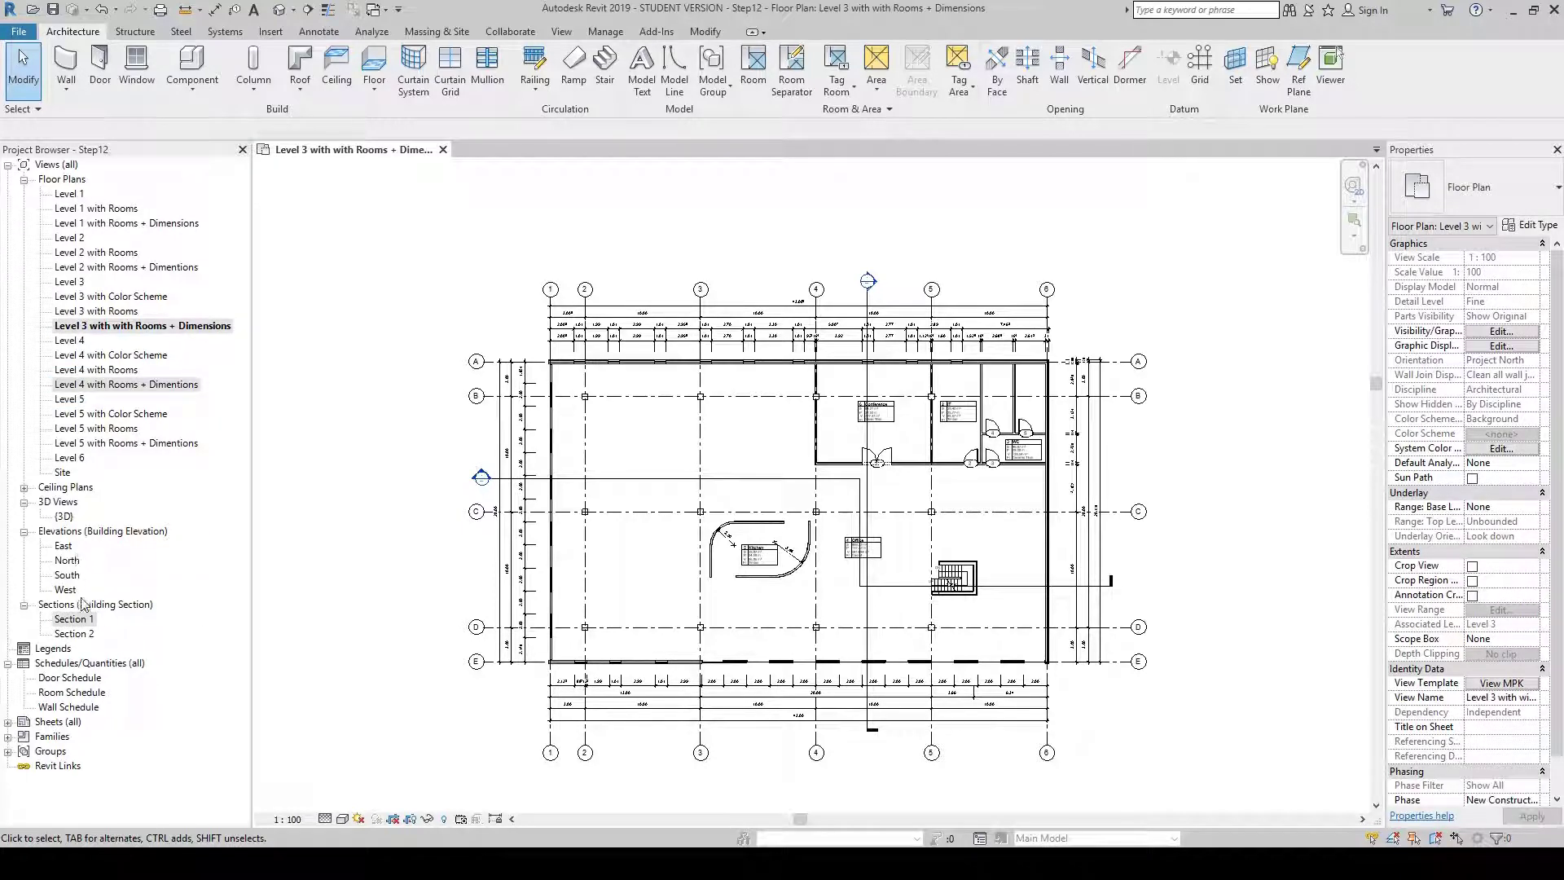
Open the South elevation and close the Level 3 Rooms + Dimensions plan tab
left_click(67, 576)
double_click(67, 576)
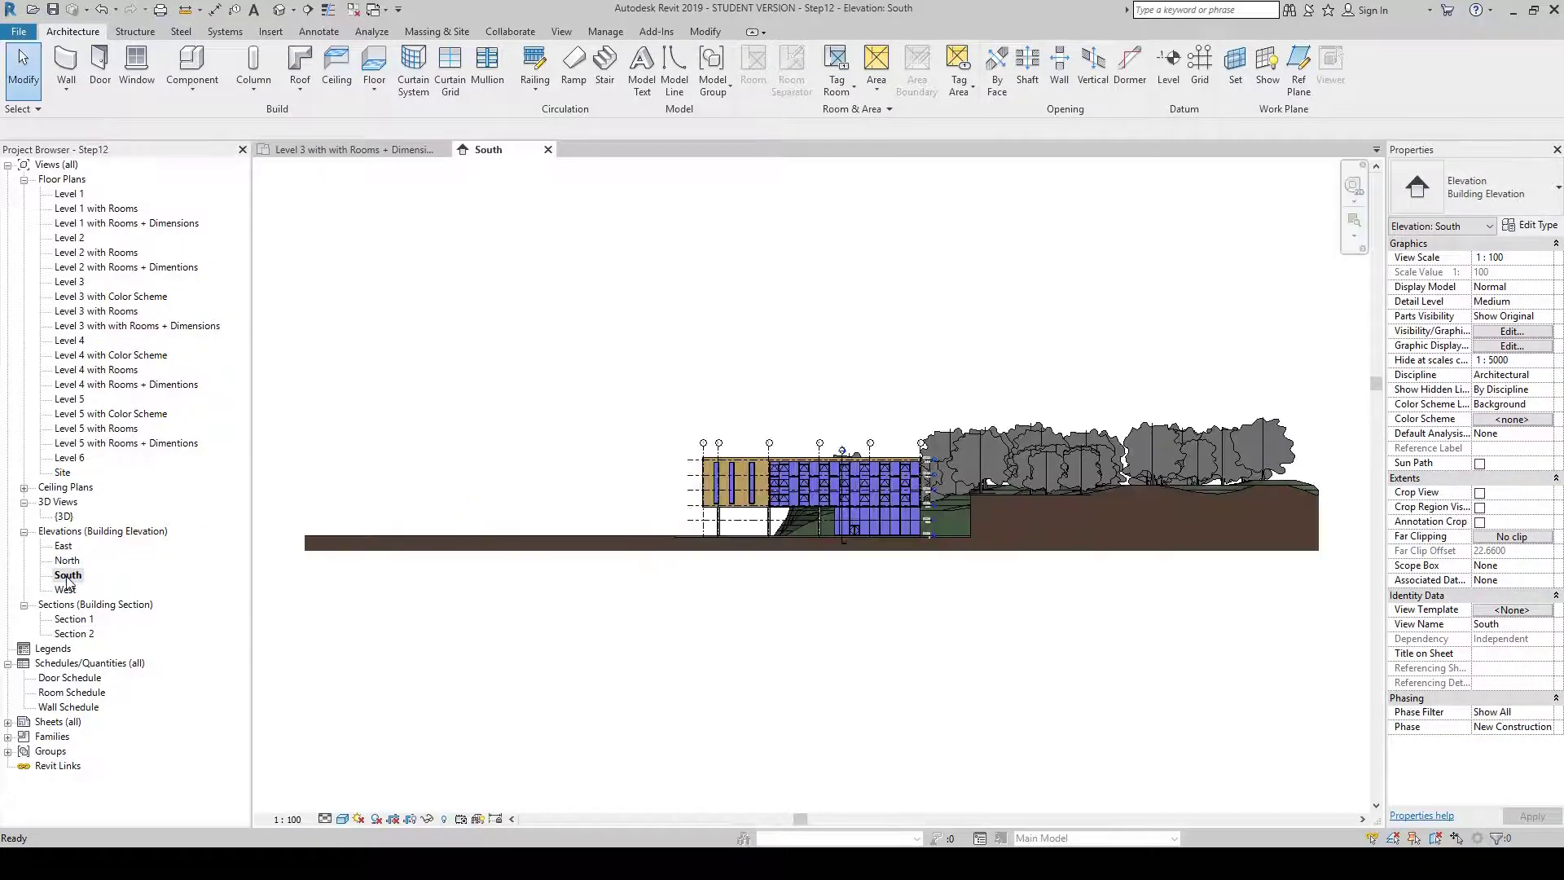
left_click(366, 150)
left_click(444, 149)
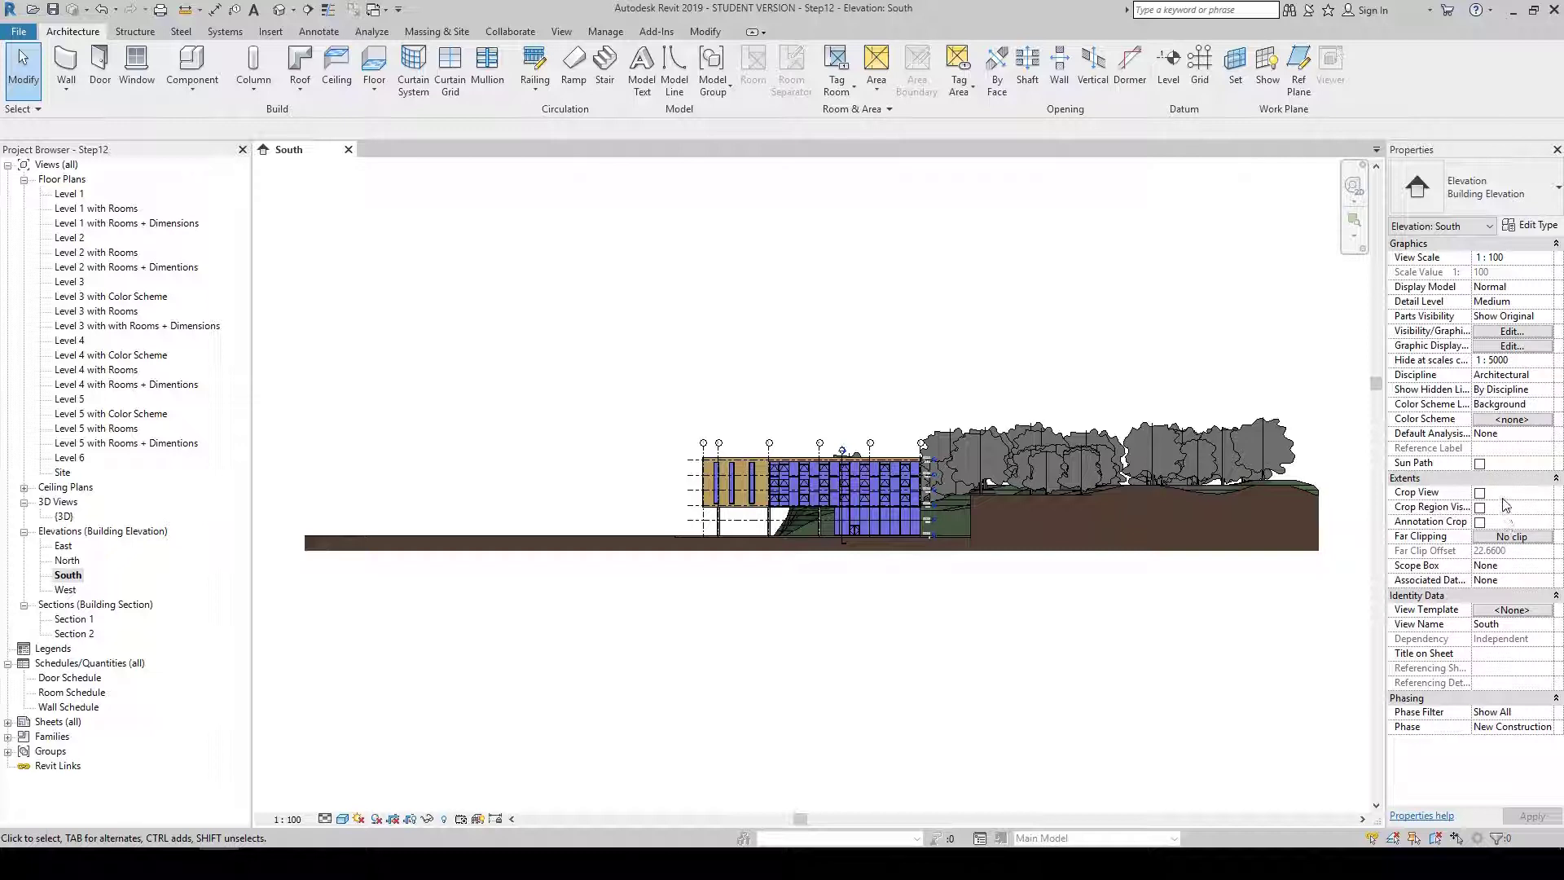
Turn on Crop Region Visible and select the South elevation's crop boundary
left_click(1479, 507)
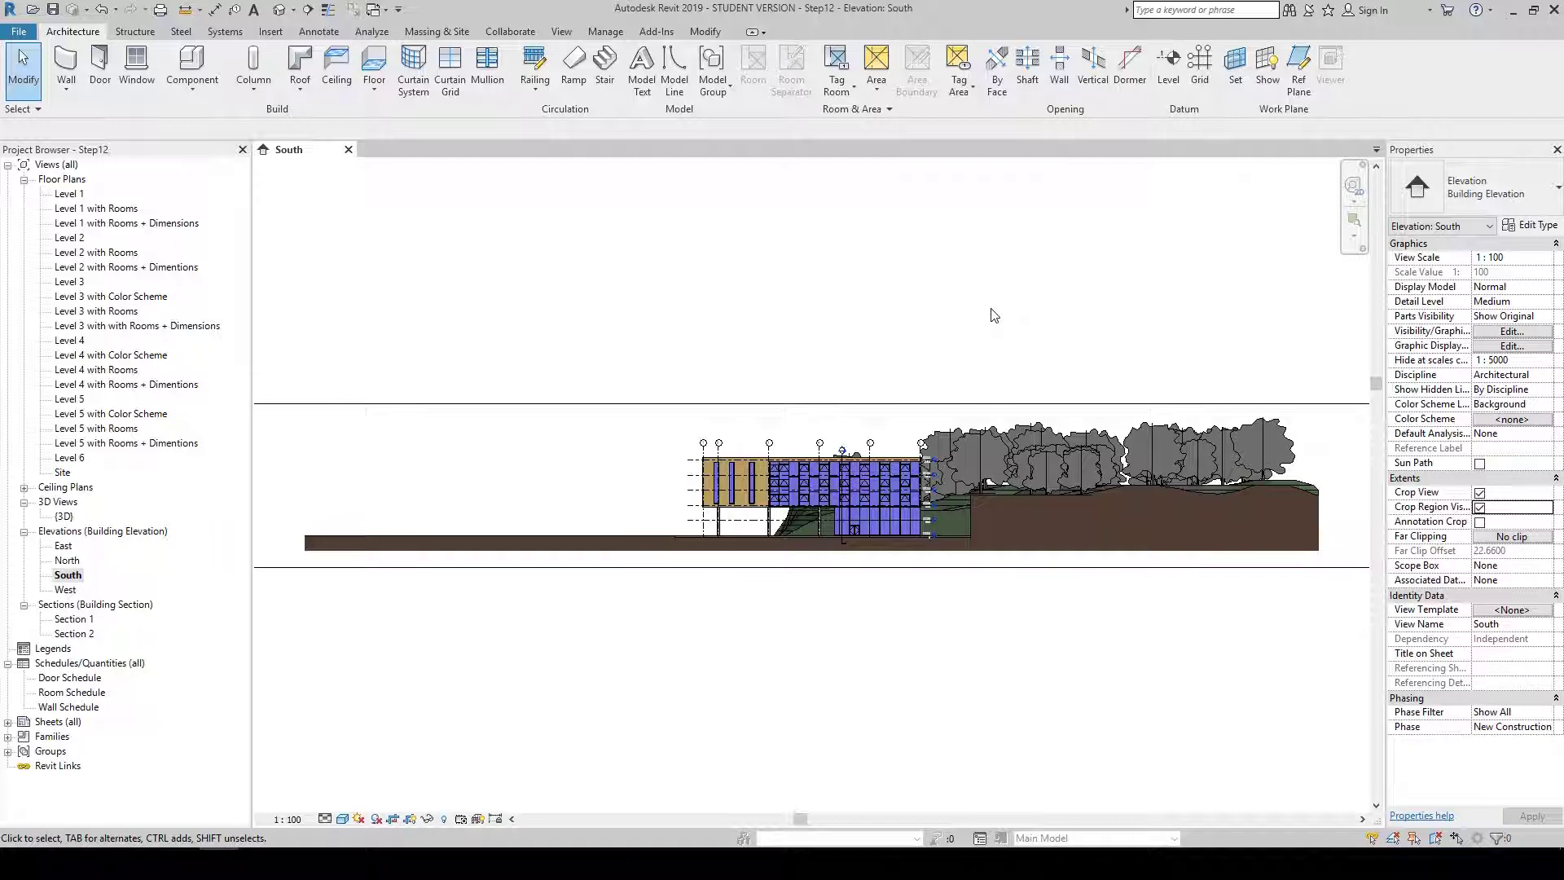
scroll(994, 315, "down", 2)
middle_click_drag(1008, 321, 931, 340)
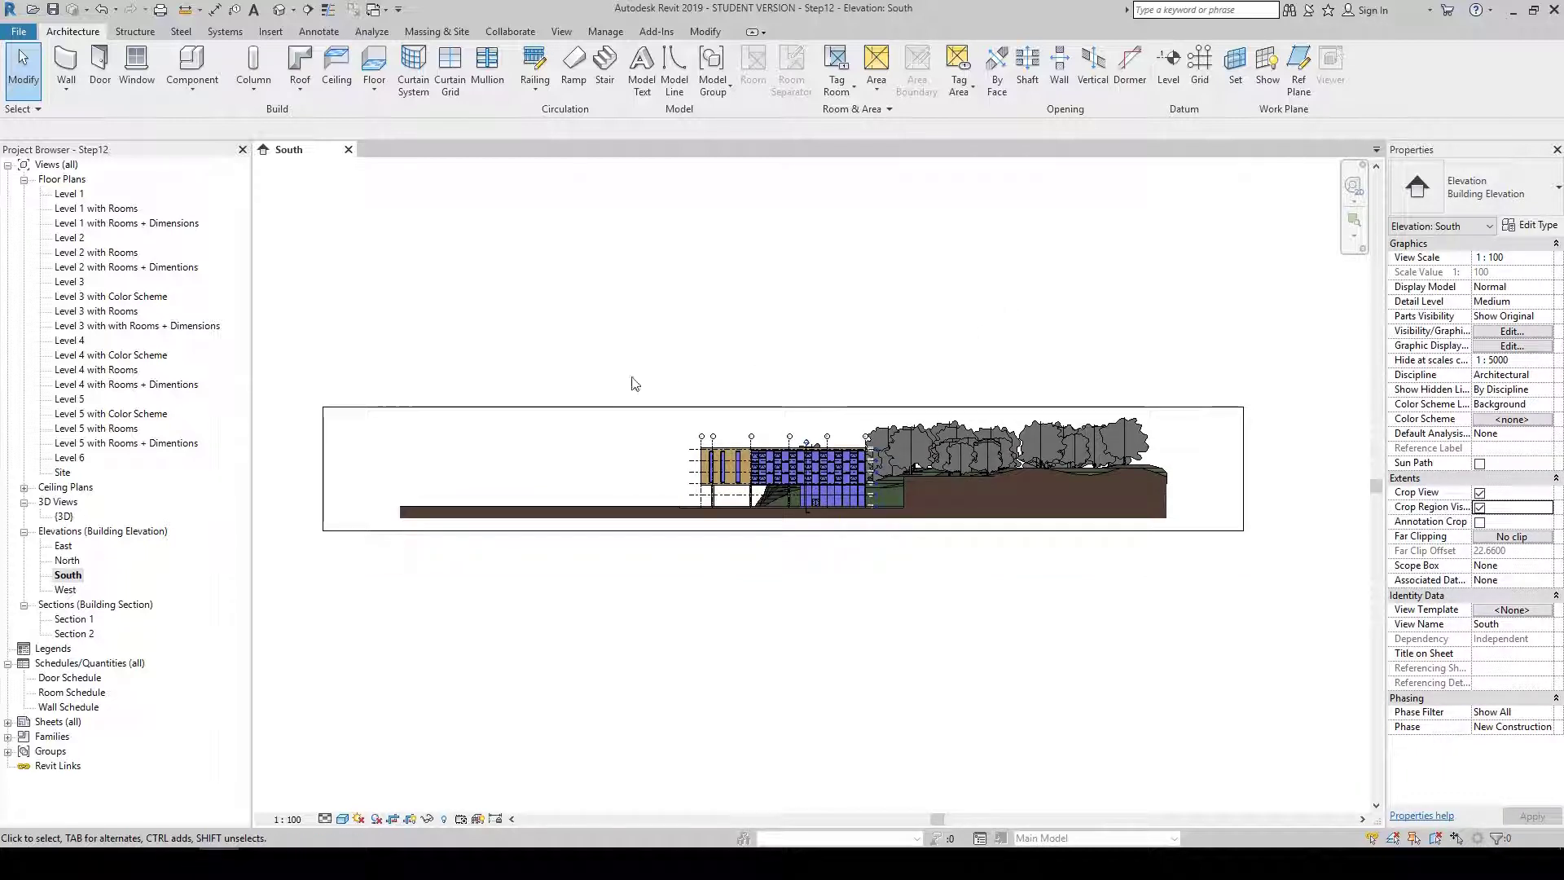
left_click(623, 407)
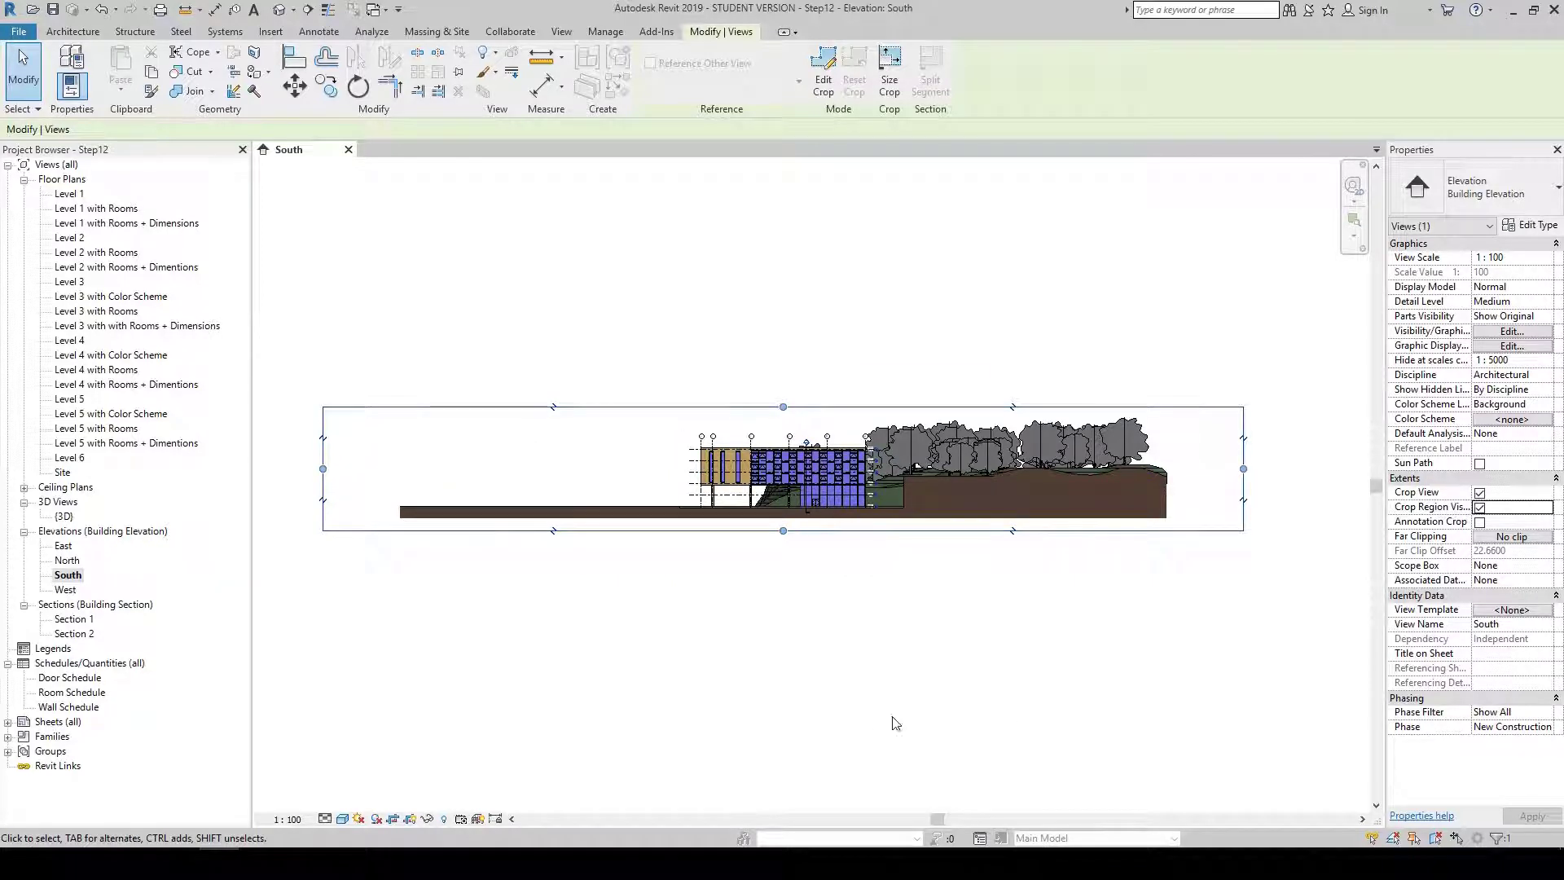
Pull the crop's left and right edges in to just outside the building
left_click(323, 470)
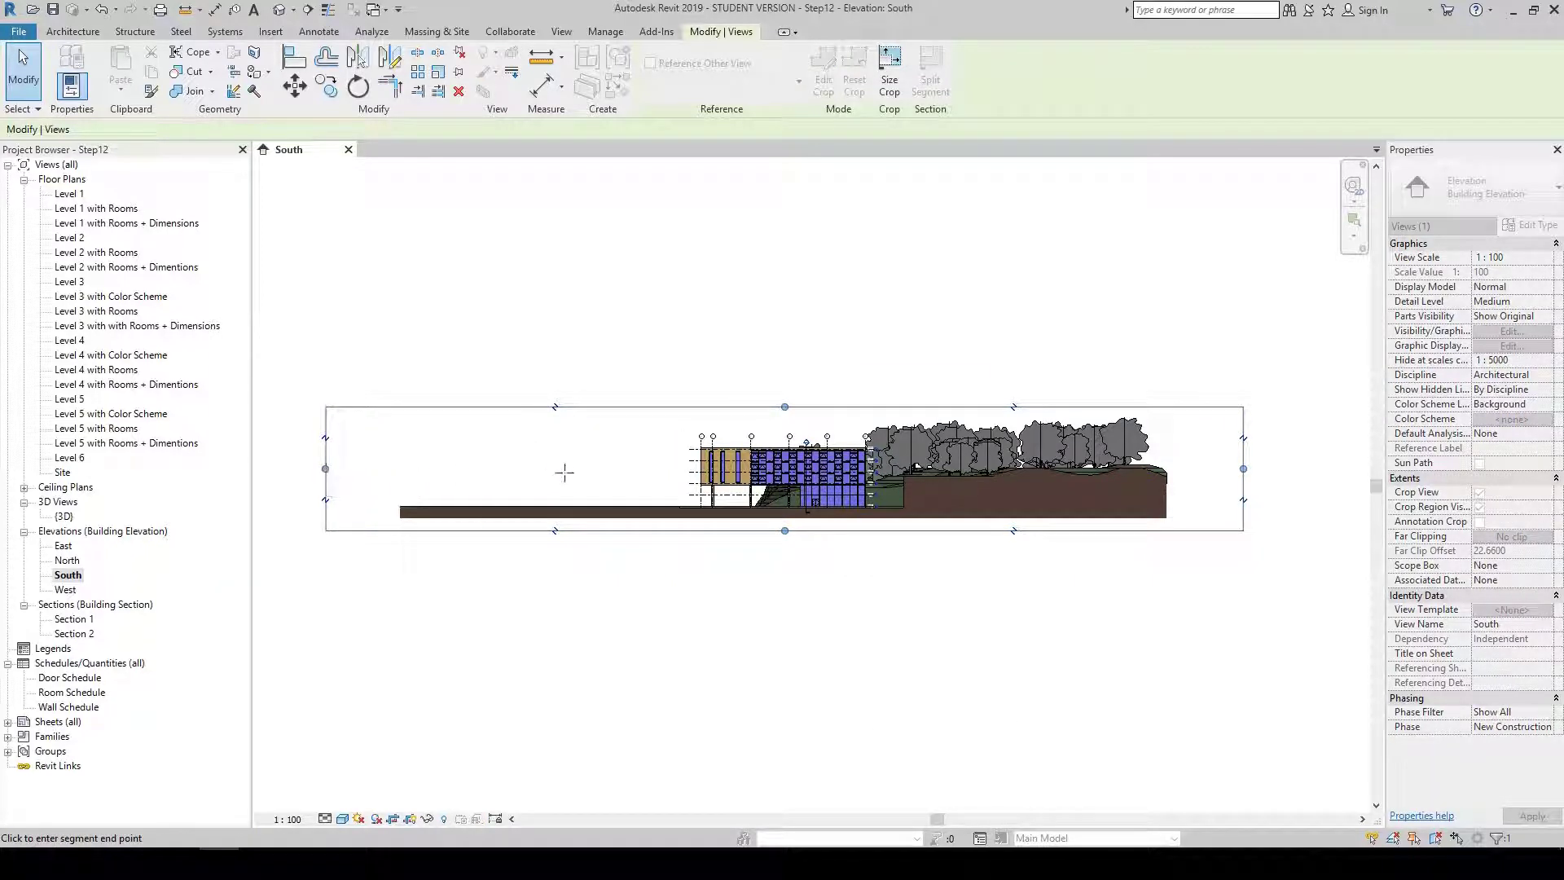
left_click(653, 467)
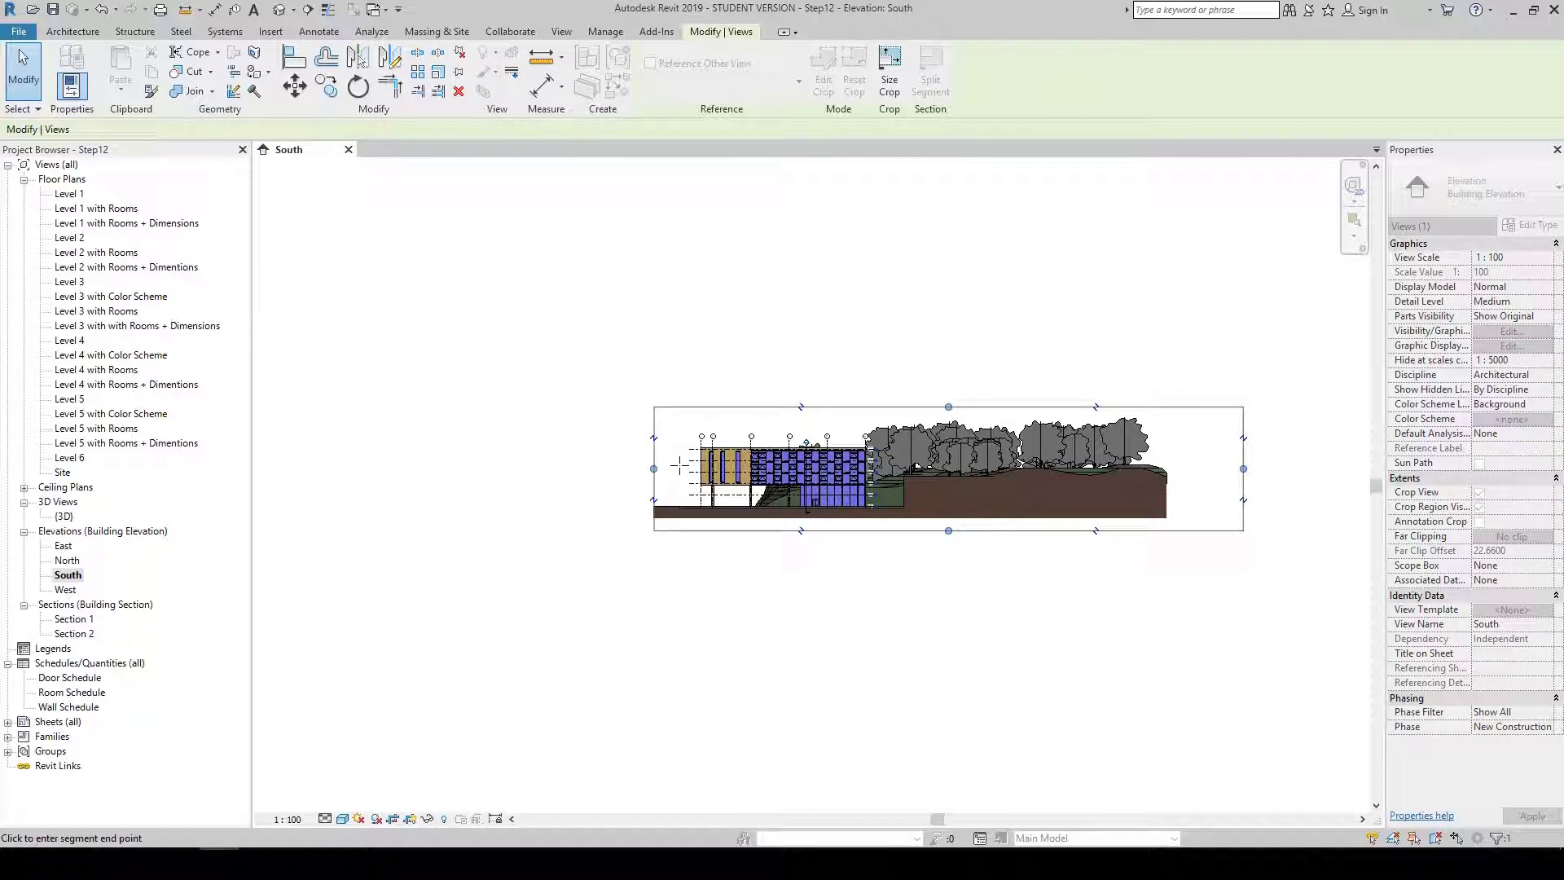
left_click(679, 465)
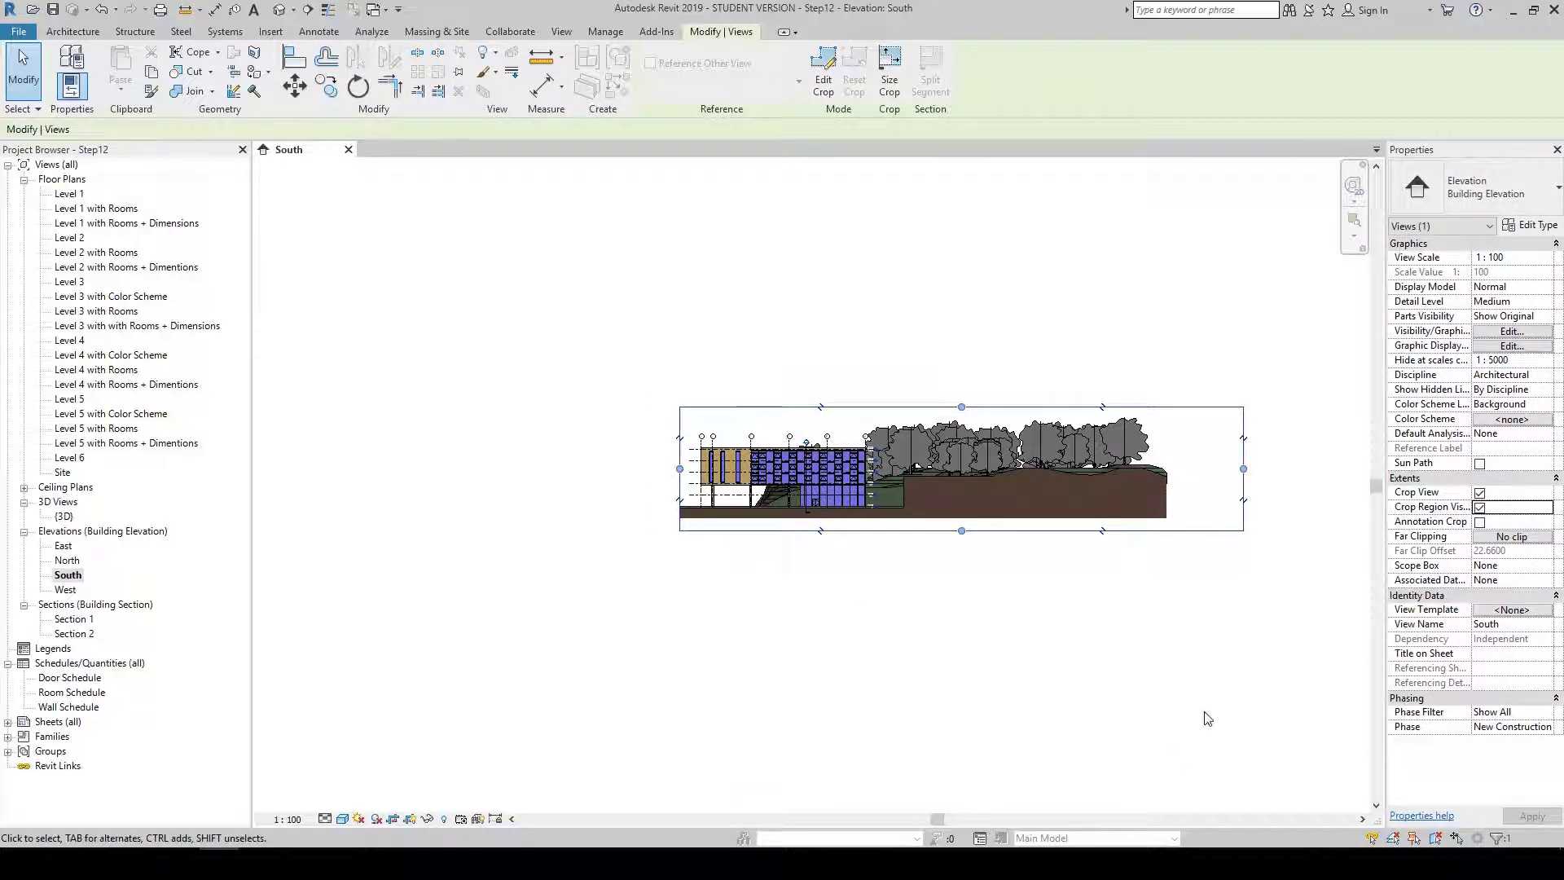
left_click(1242, 468)
left_click(939, 467)
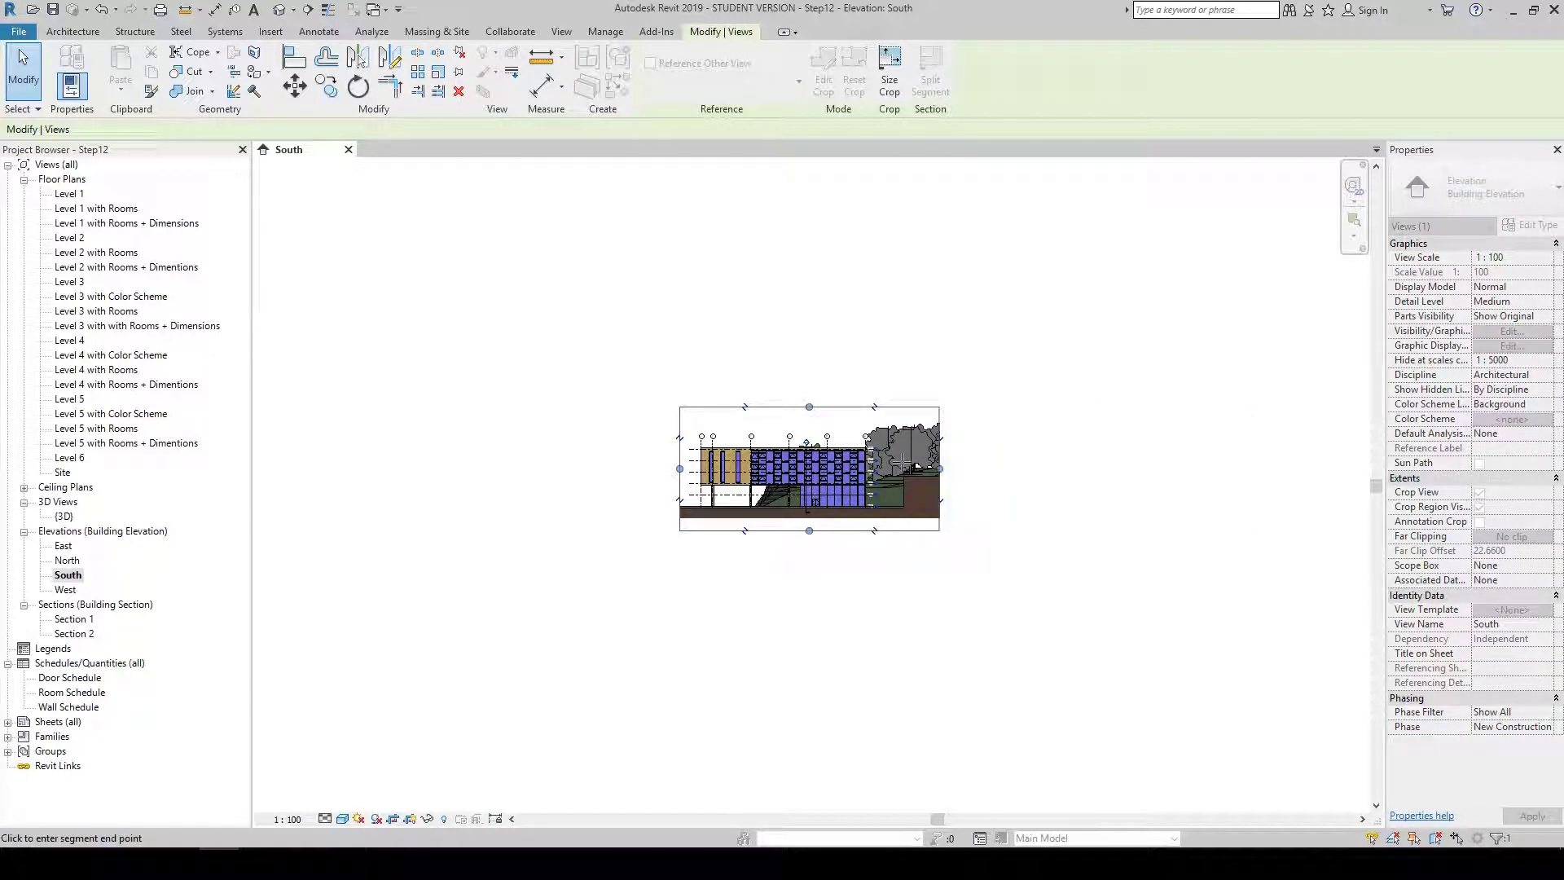
left_click(904, 466)
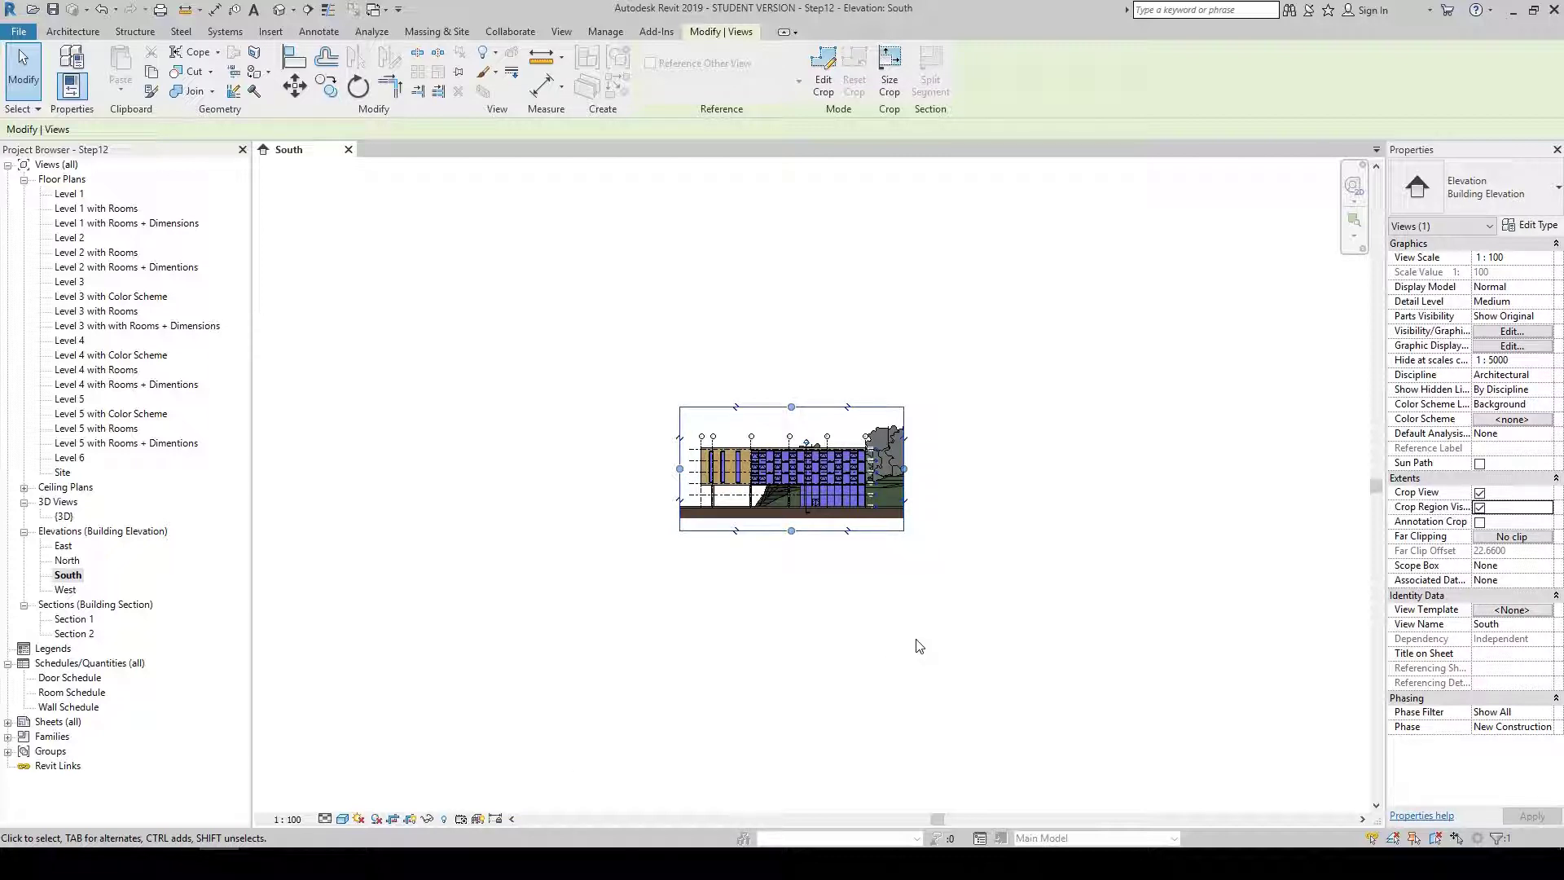
key("Escape")
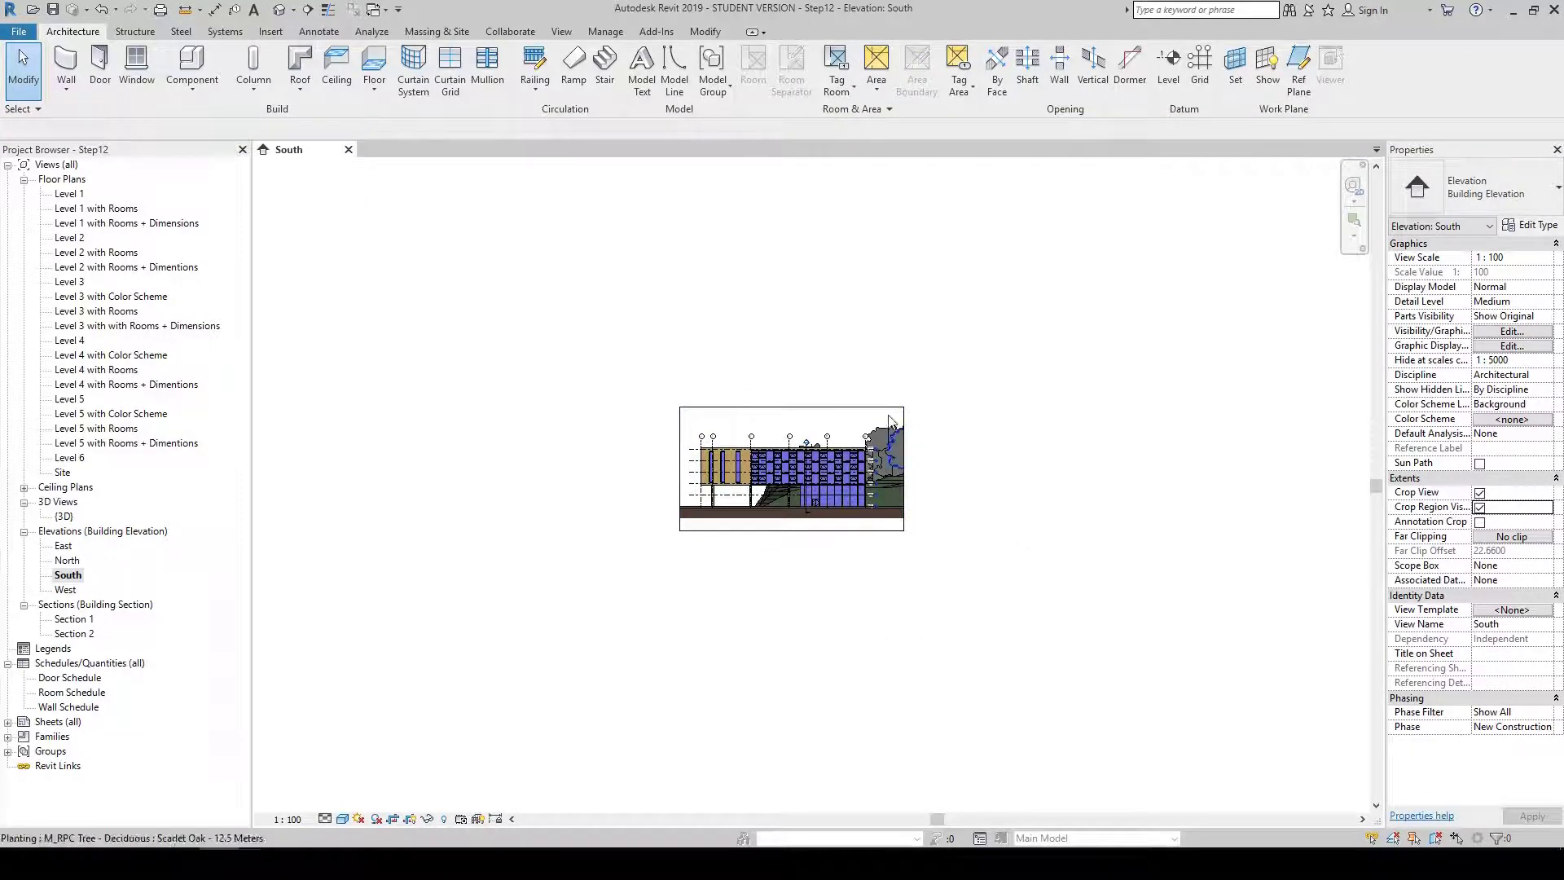
Centre the building and hide the crop region frame from the view control bar
scroll(780, 394, "up", 3)
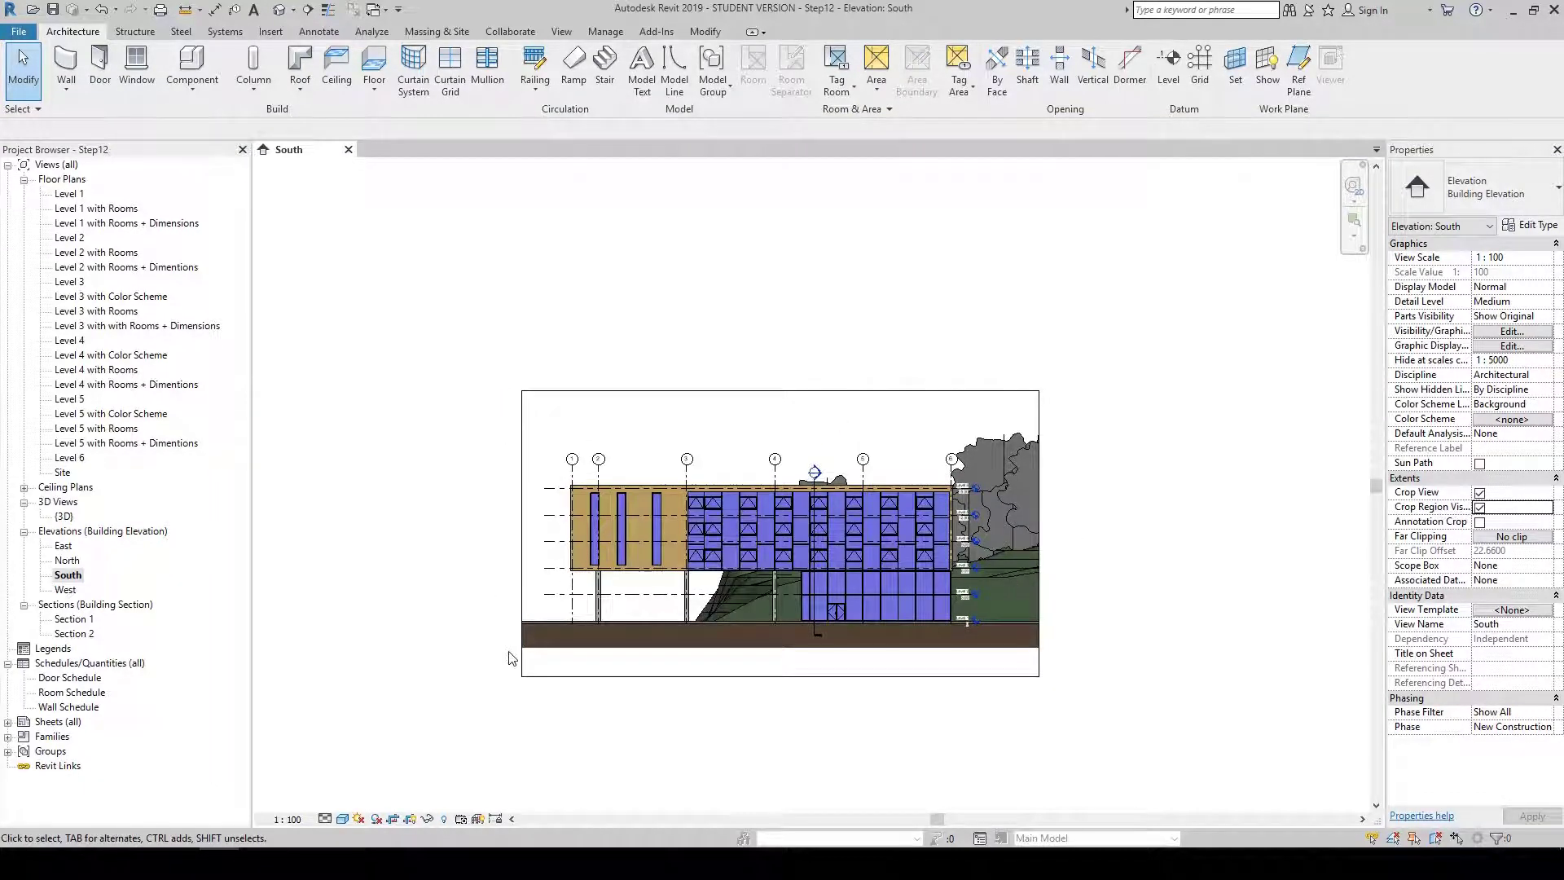
middle_click_drag(1142, 415, 1146, 372)
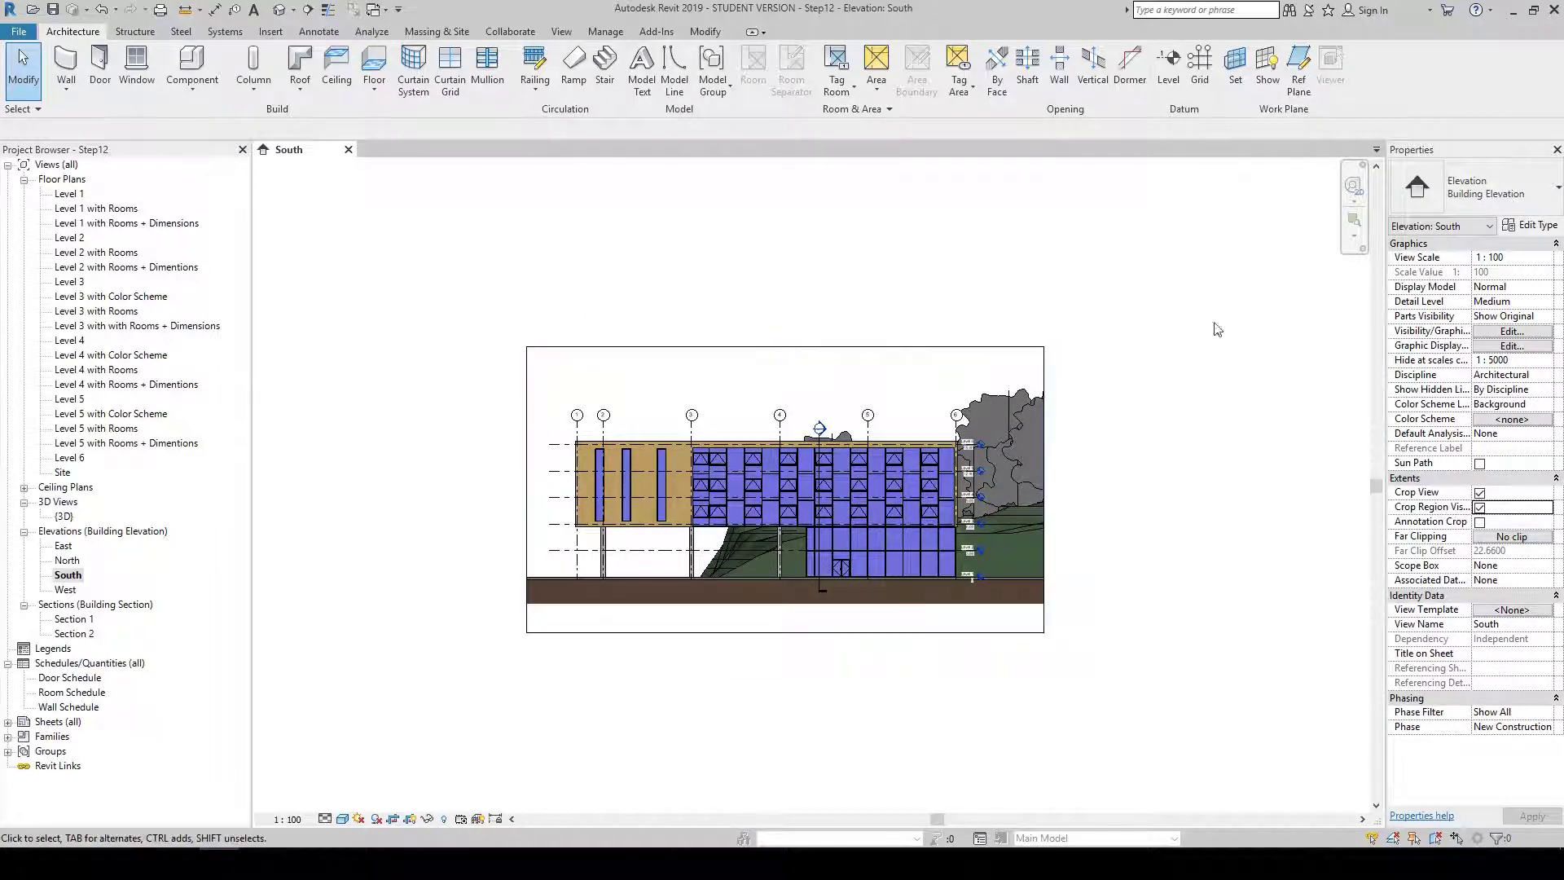
left_click(1480, 507)
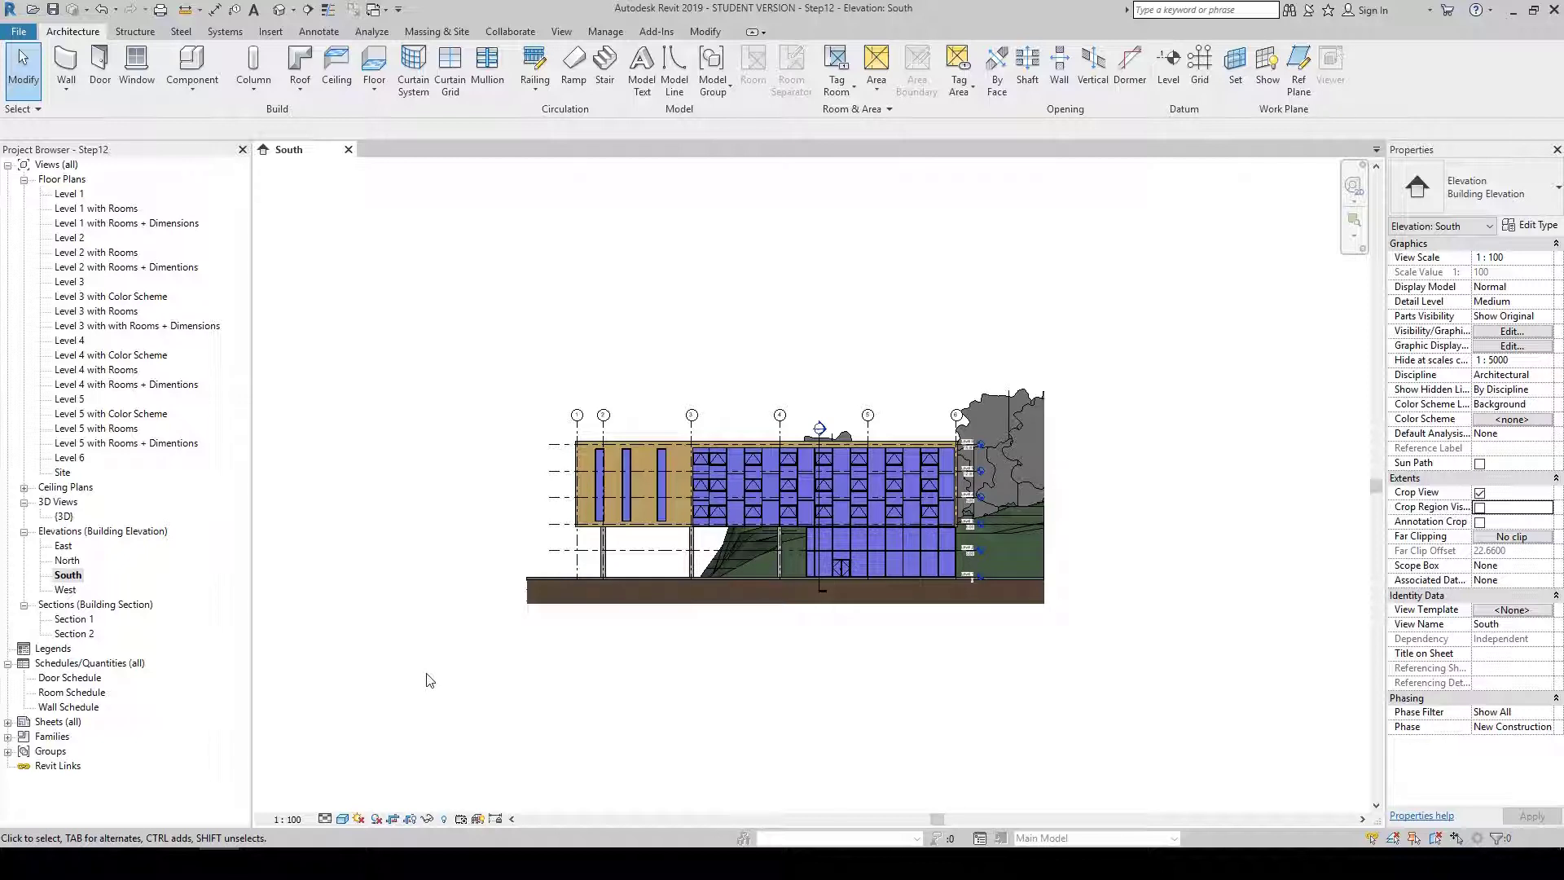
left_click(410, 820)
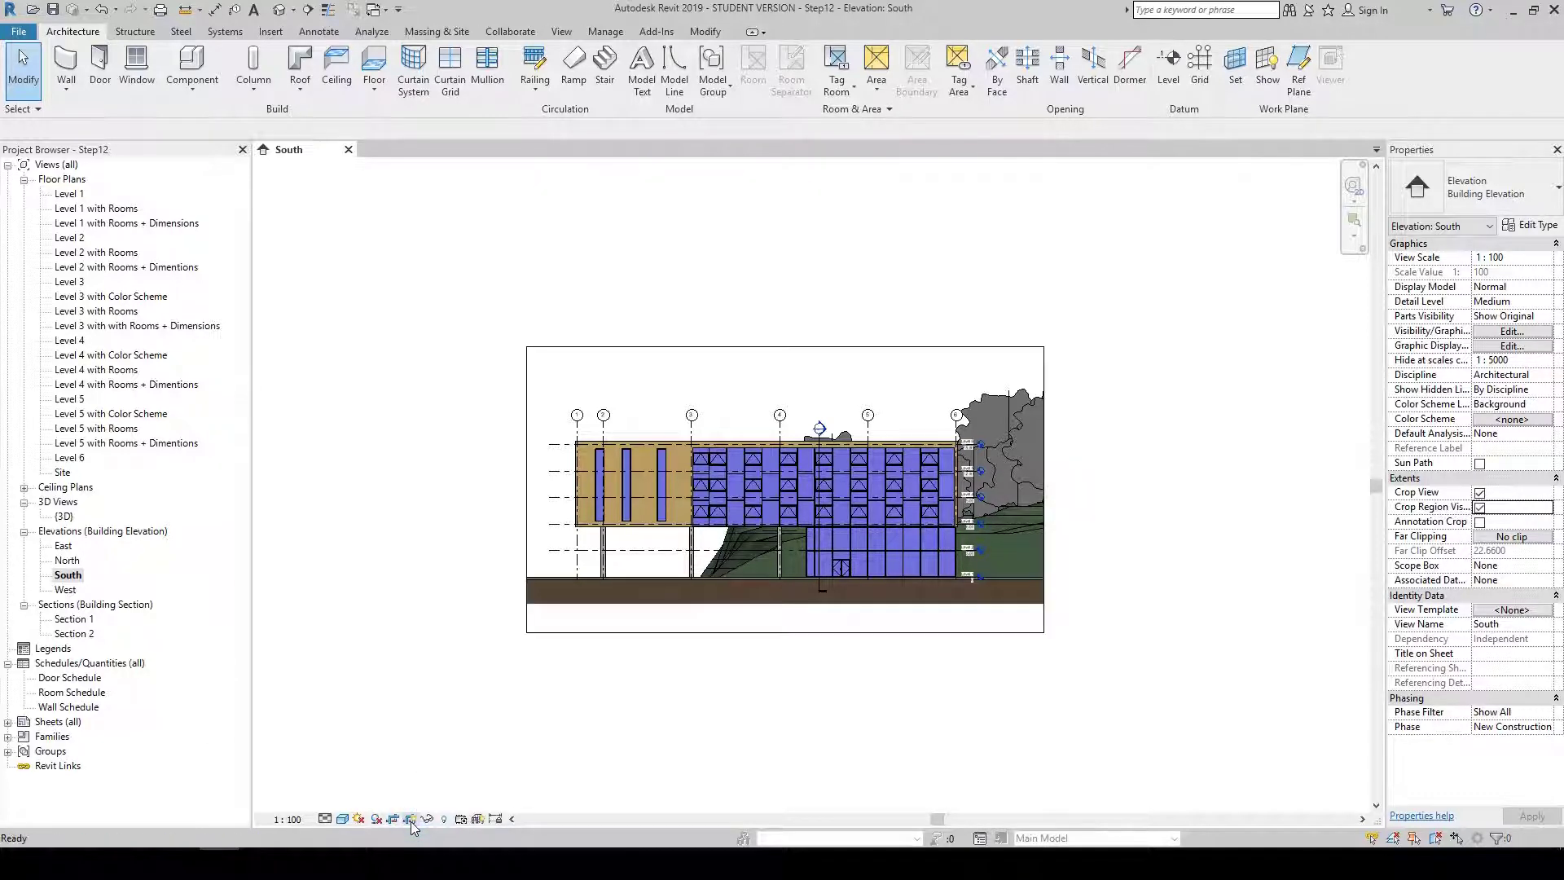
left_click(410, 819)
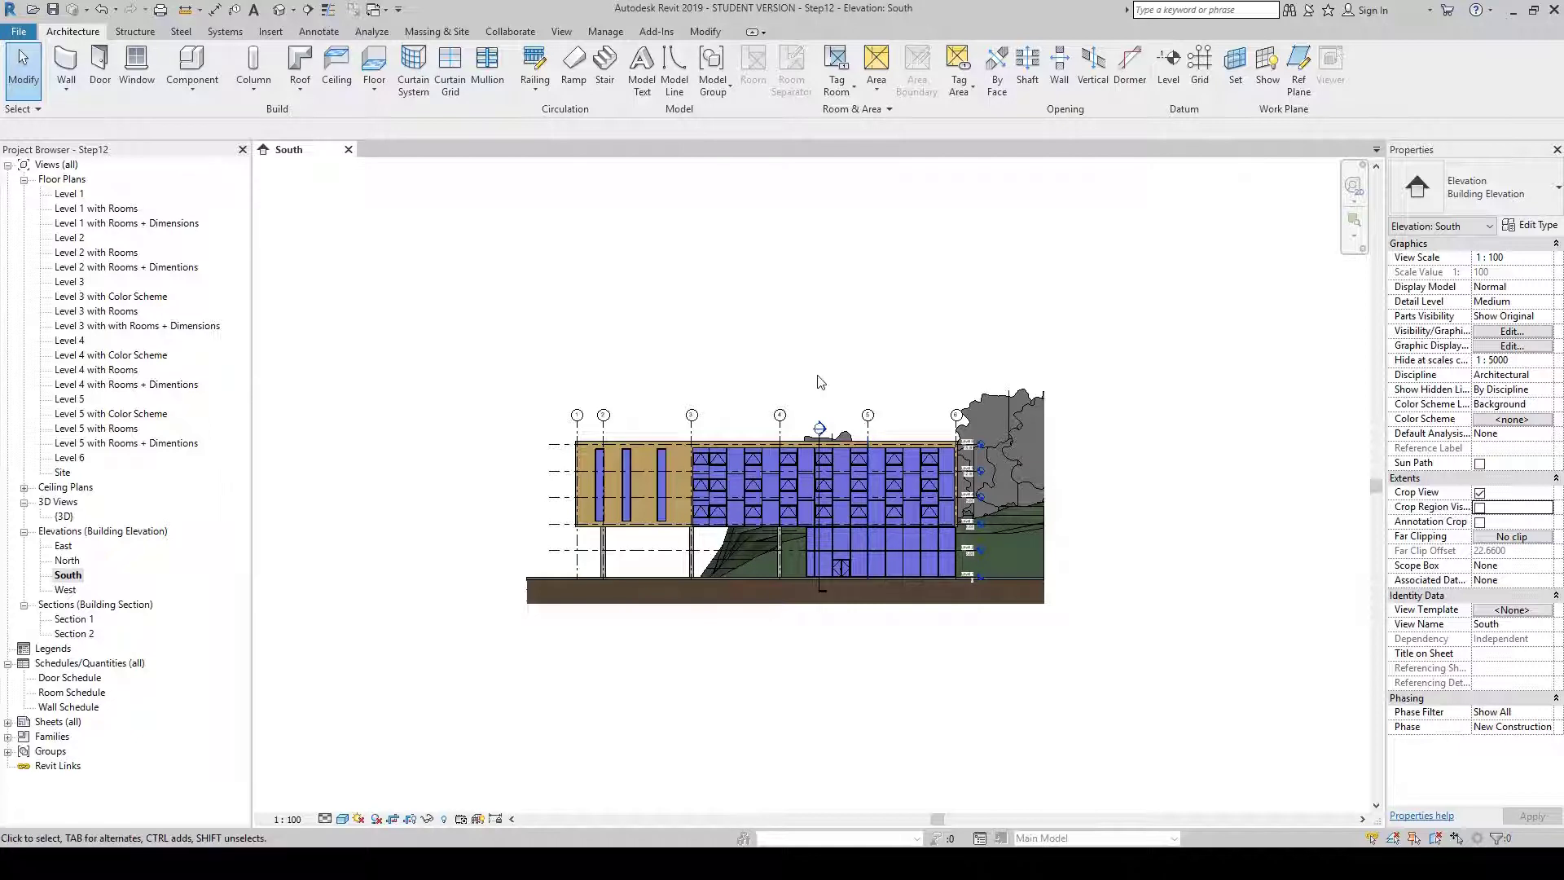
scroll(817, 385, "up", 1)
scroll(817, 384, "up", 1)
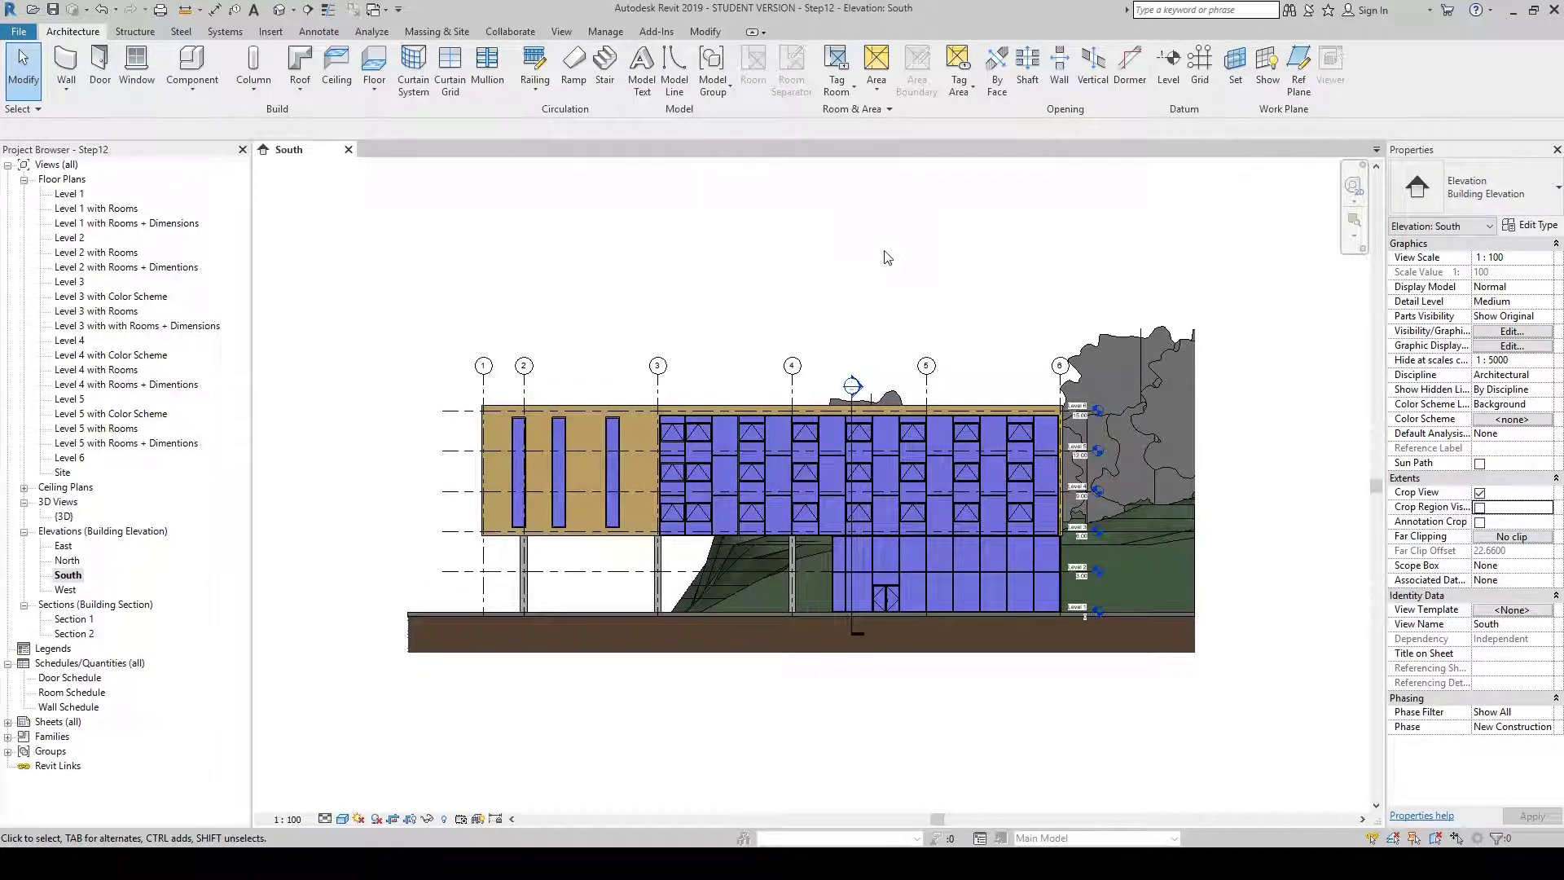
Using VG, uncheck Levels, Grids and Sections under Annotation Categories and confirm
key("v")
key("g")
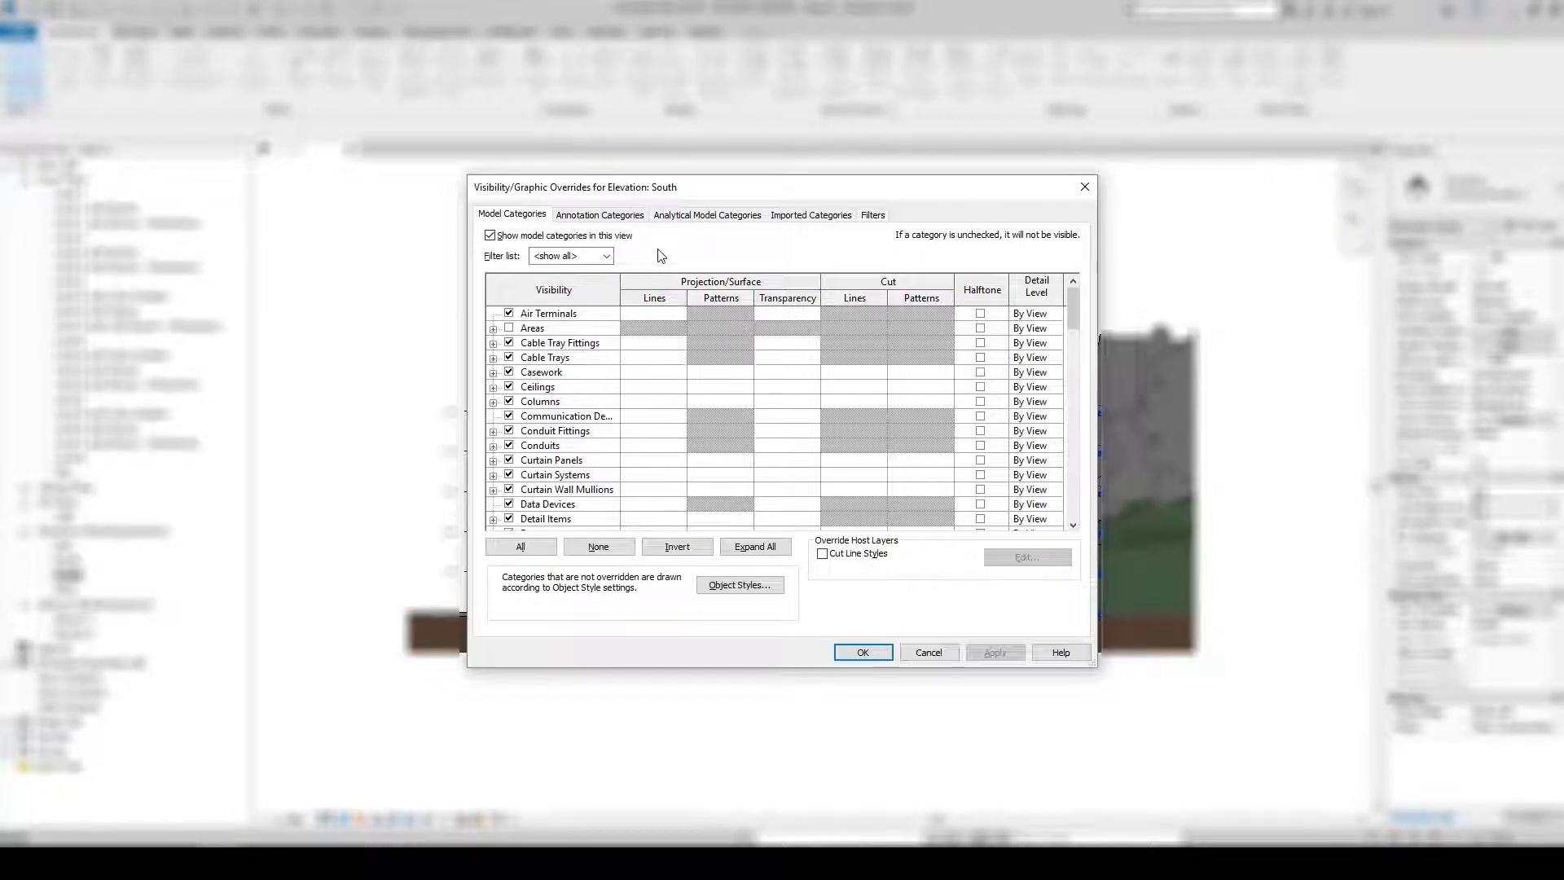
left_click(607, 218)
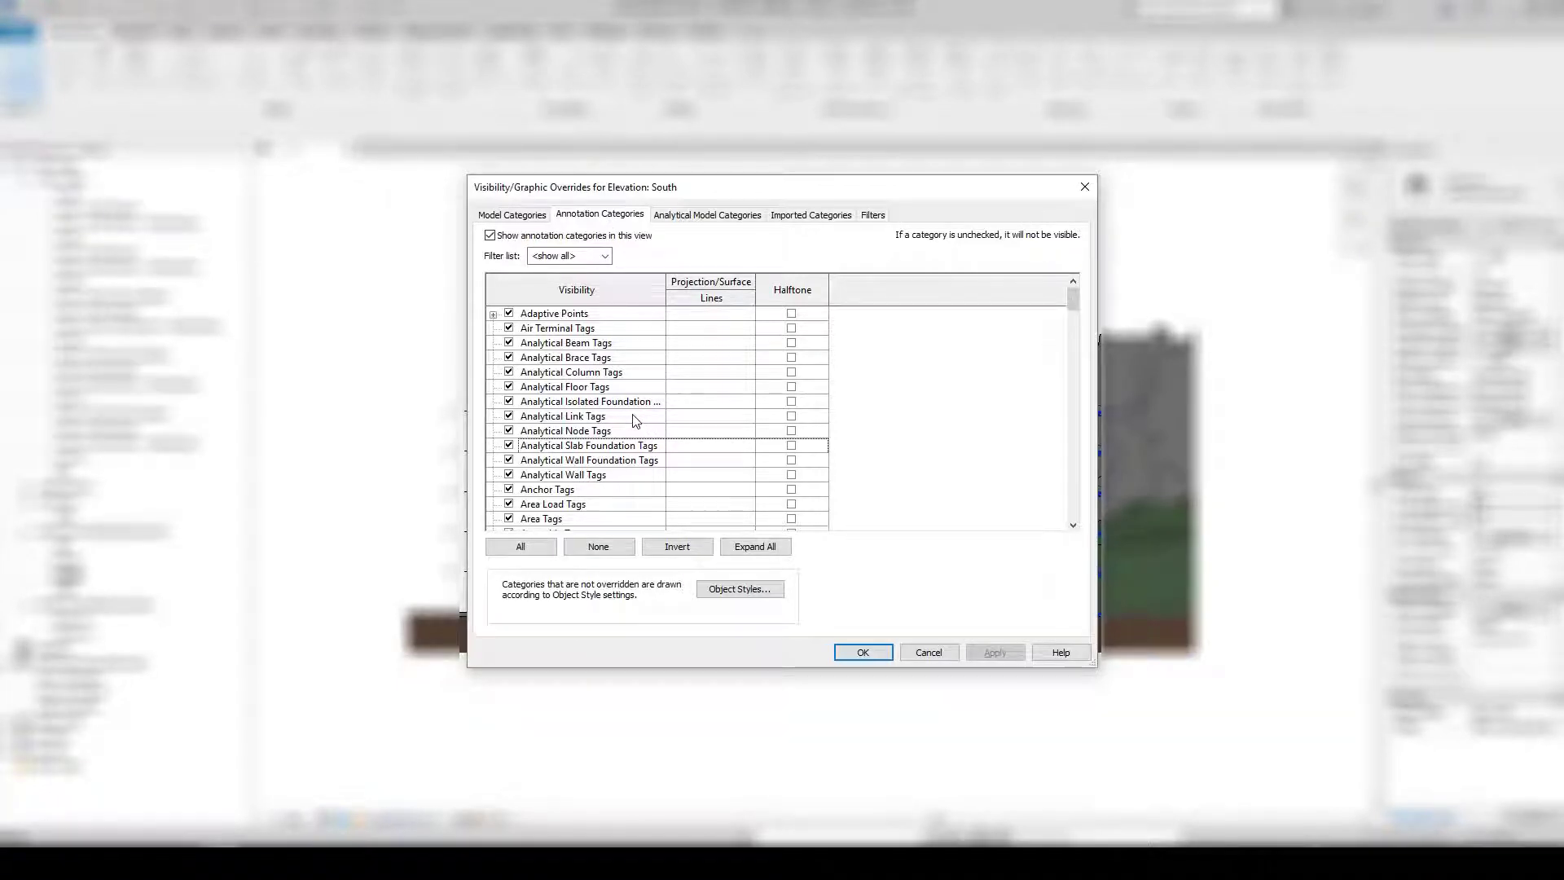
key("l")
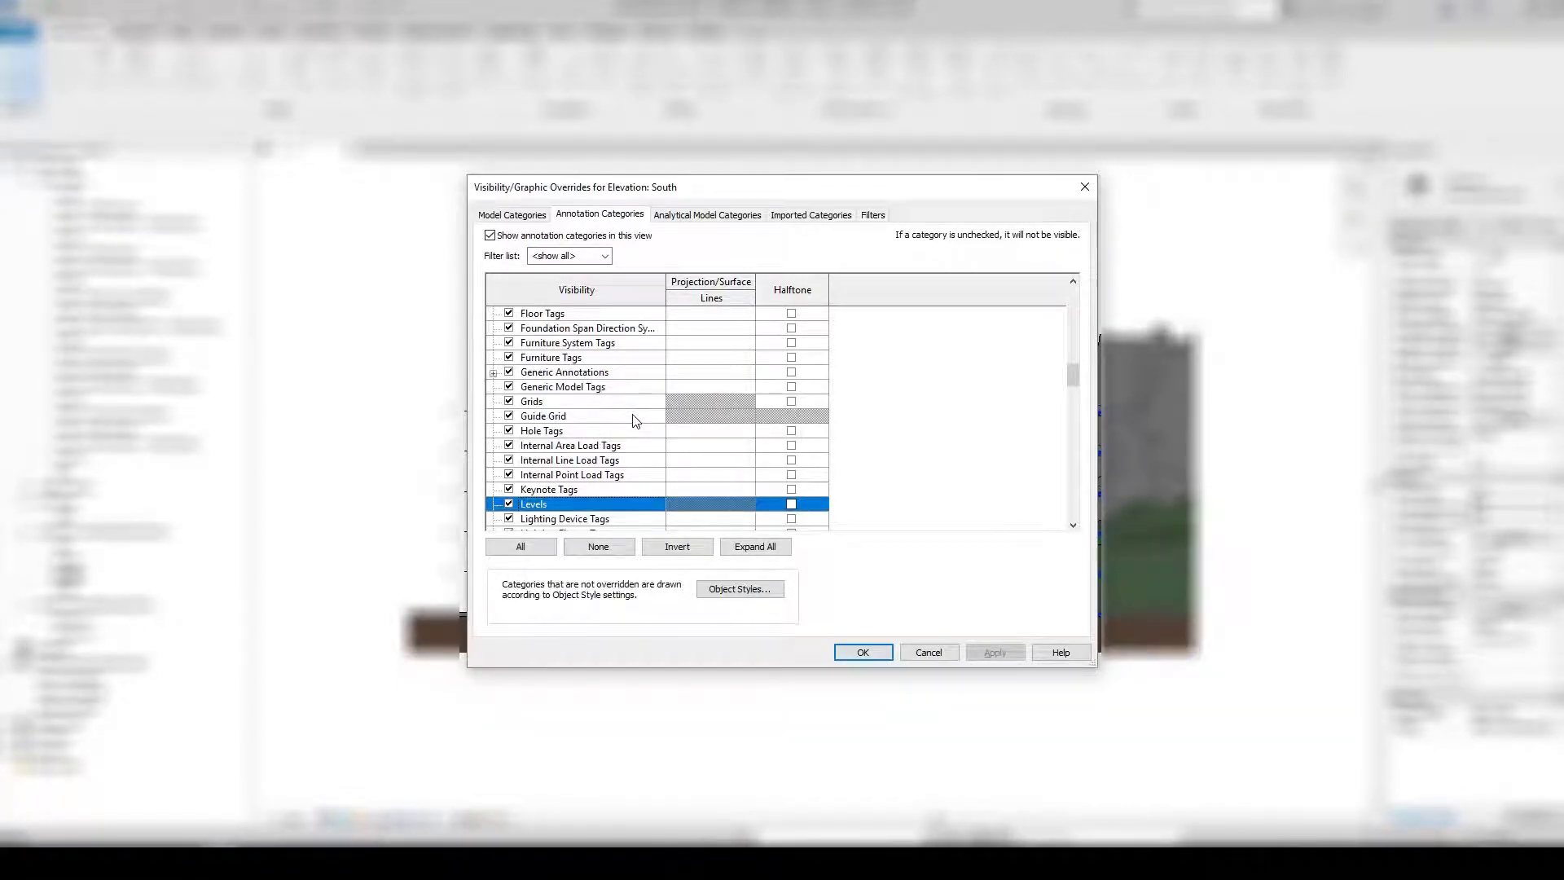
left_click(509, 505)
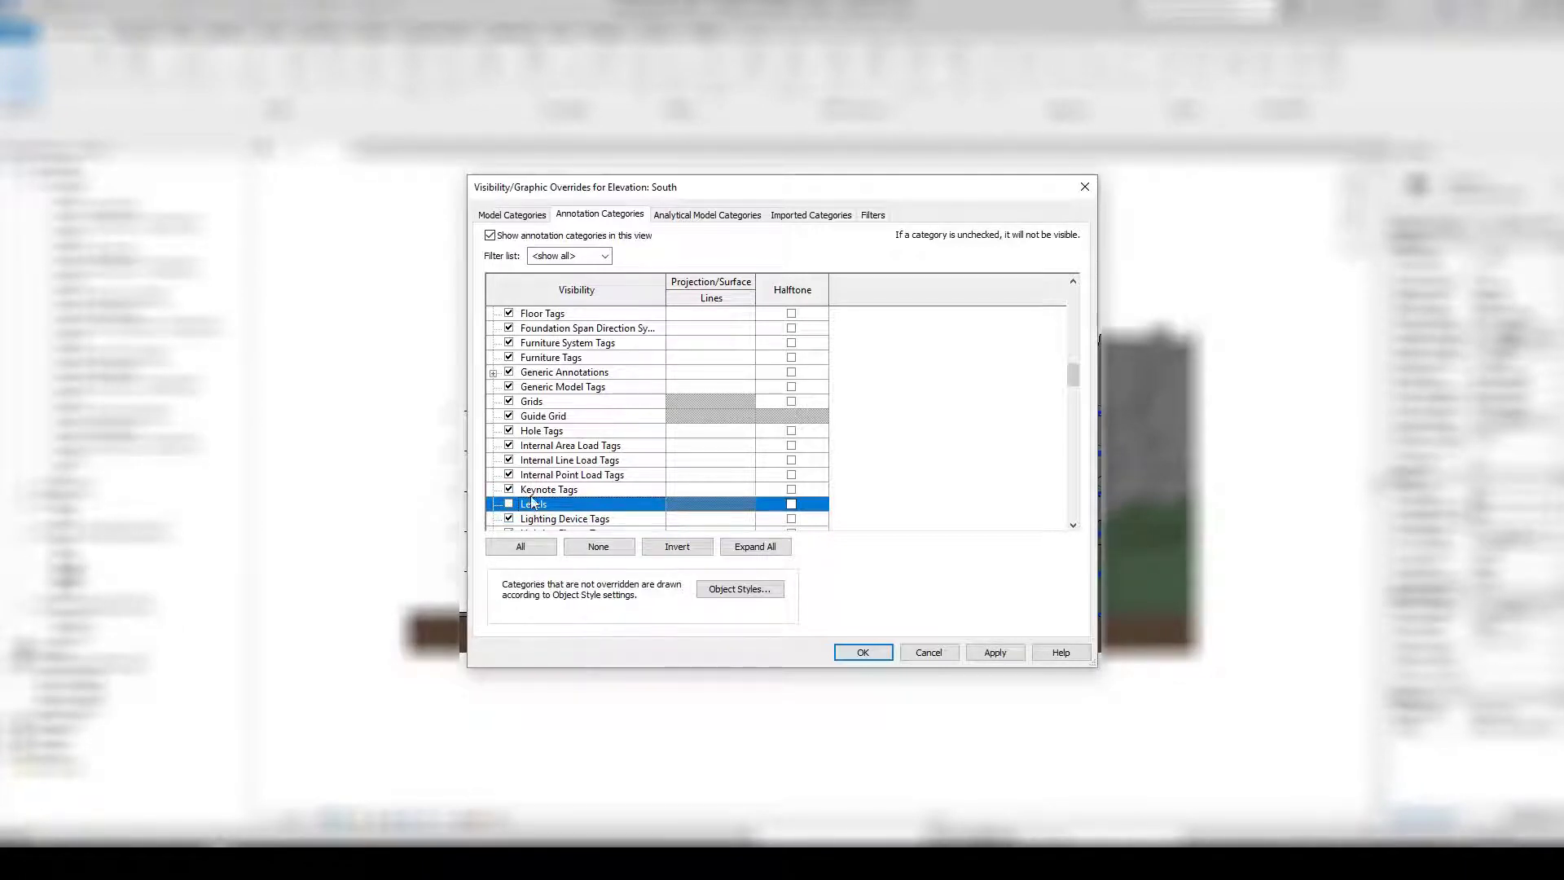
left_click(509, 400)
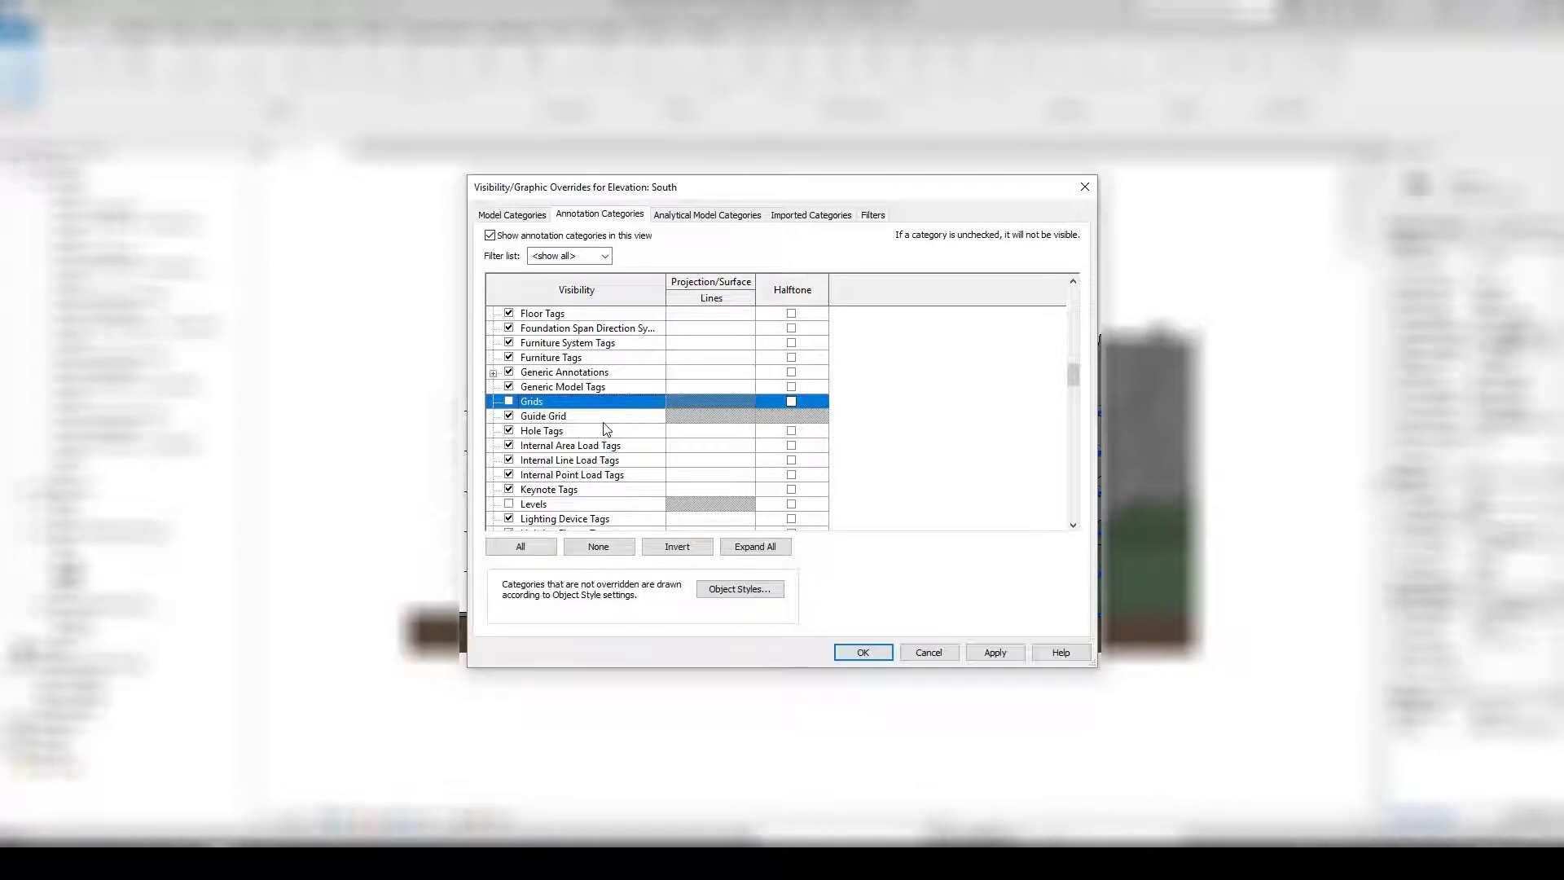
key("s")
scroll(606, 430, "down", 3)
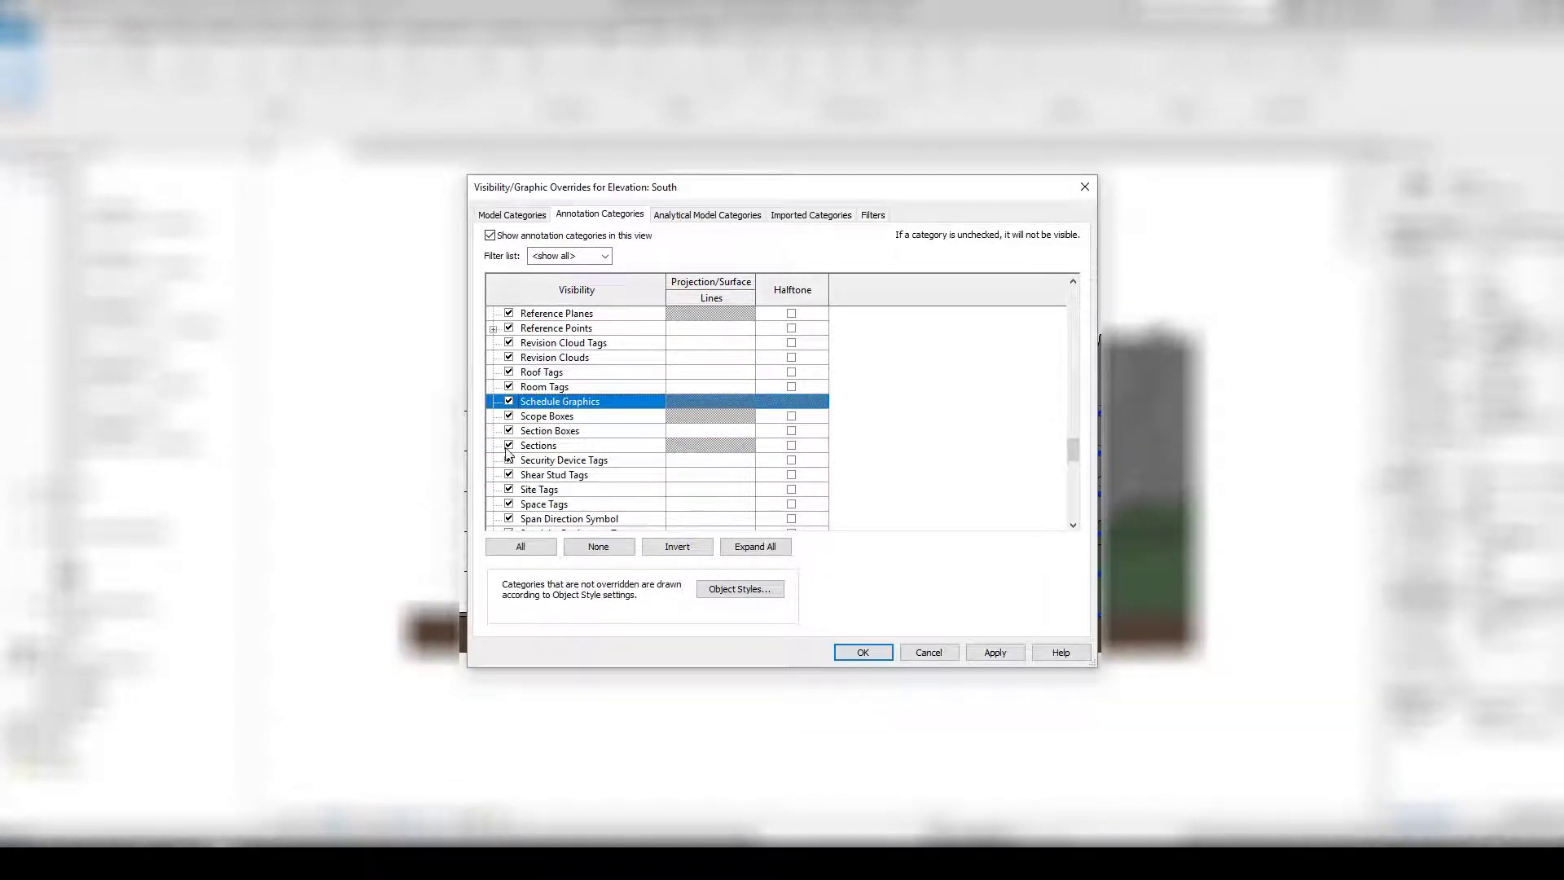
left_click(509, 445)
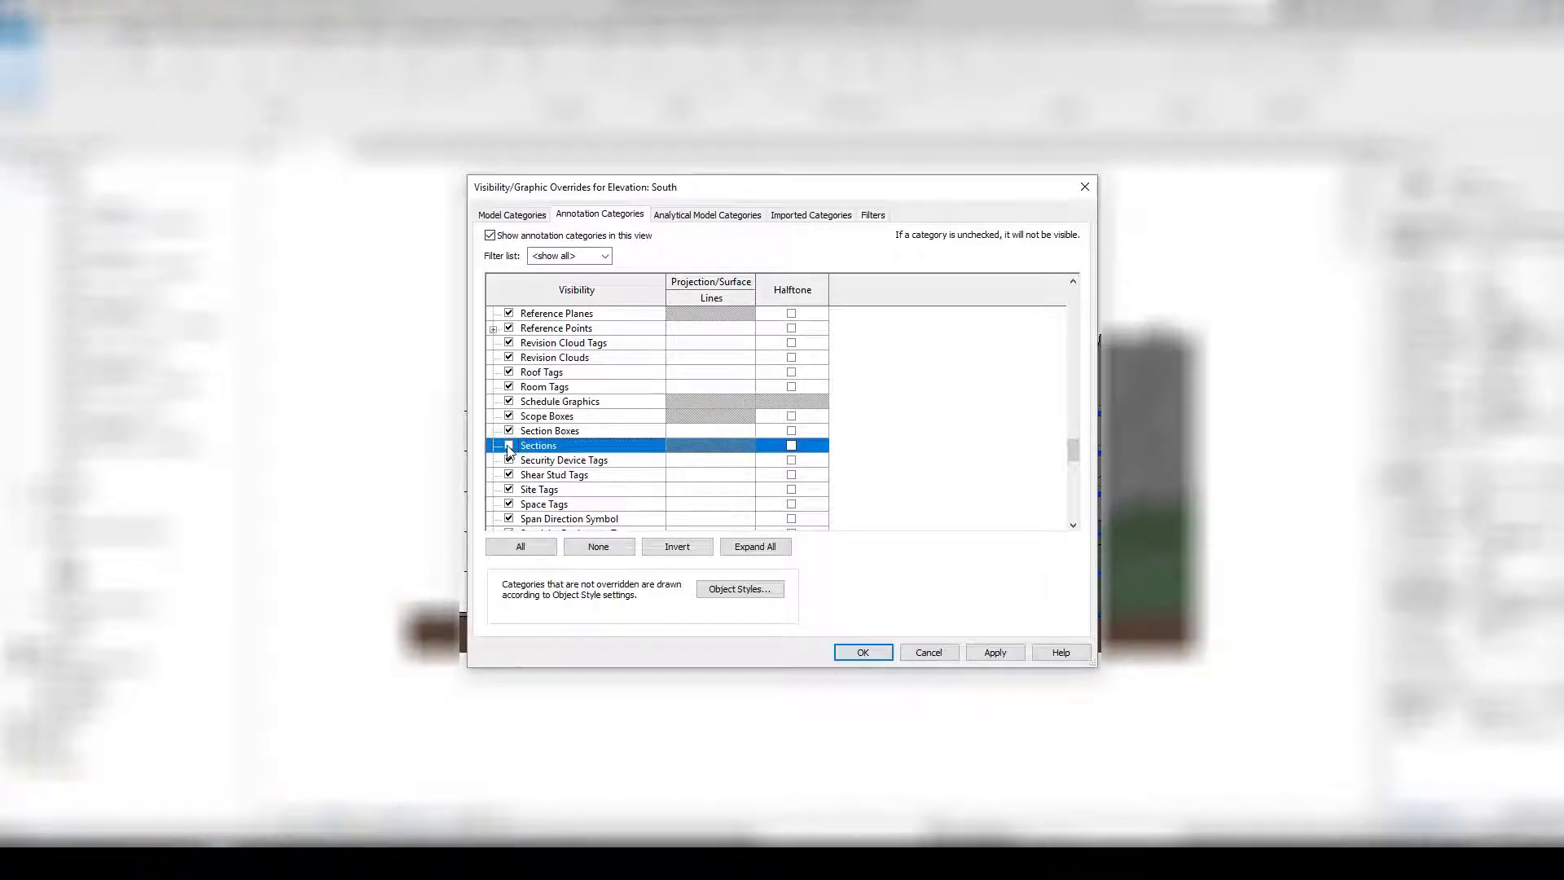
left_click(862, 653)
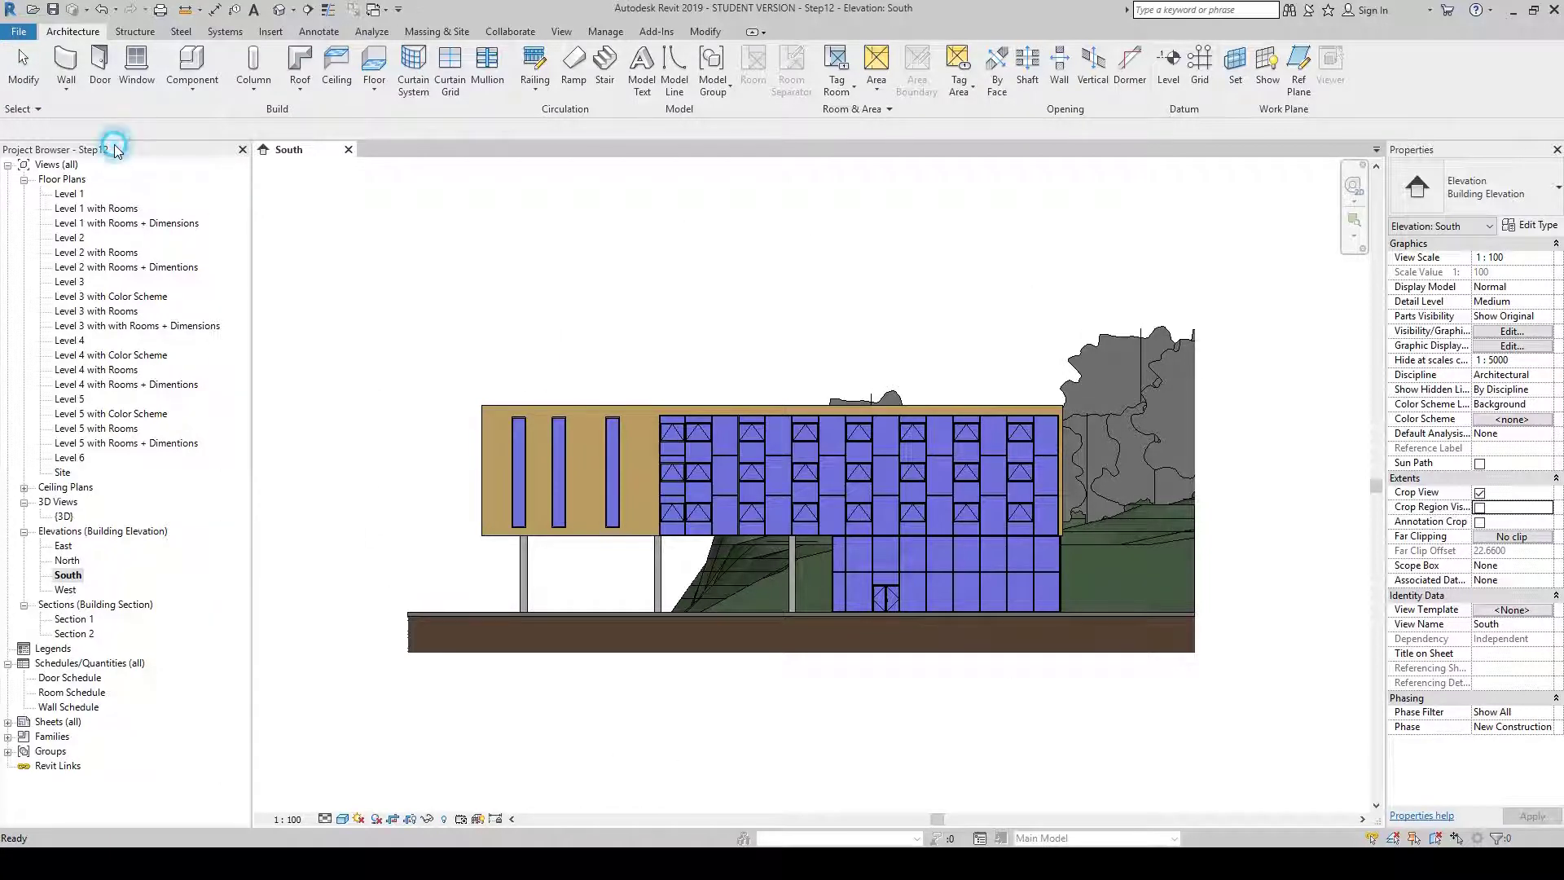
Open the Site floor plan, close the South elevation, and show the View ribbon tools
left_click(63, 472)
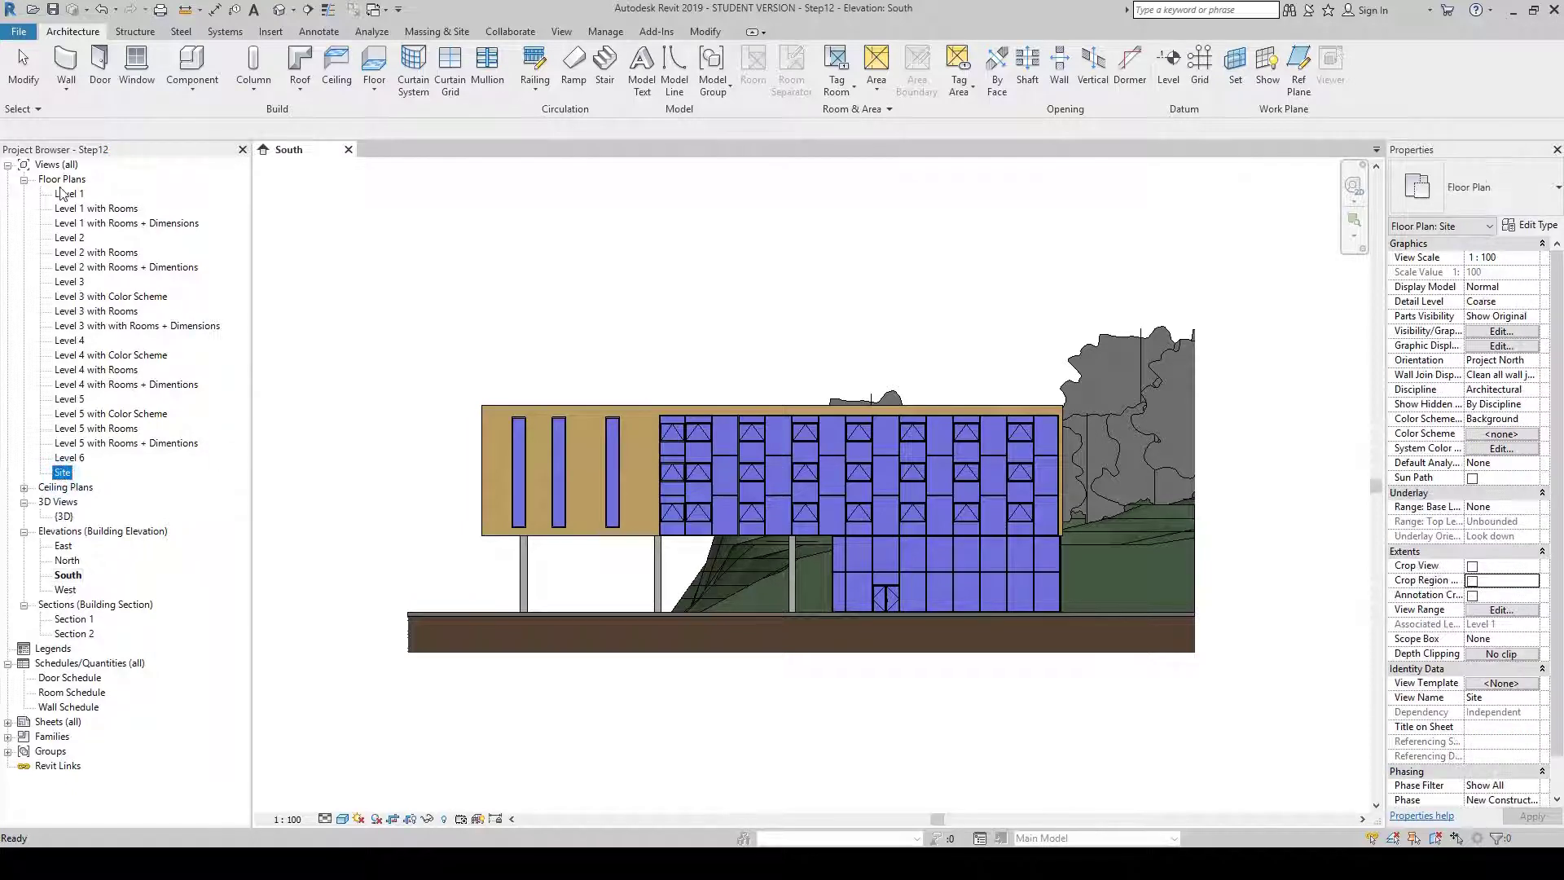
double_click(63, 472)
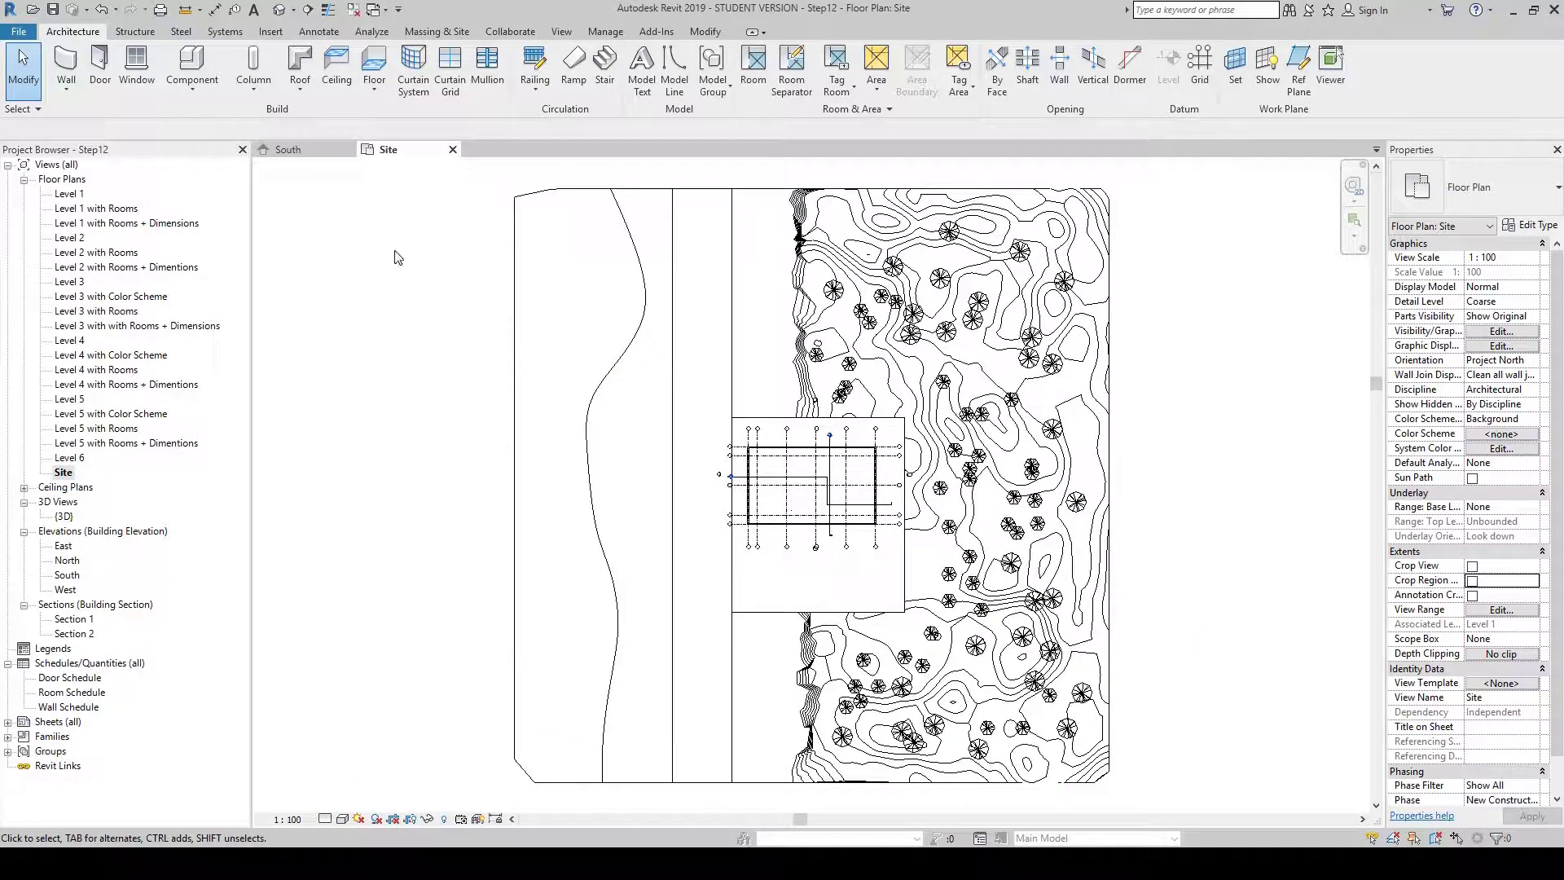
left_click(349, 150)
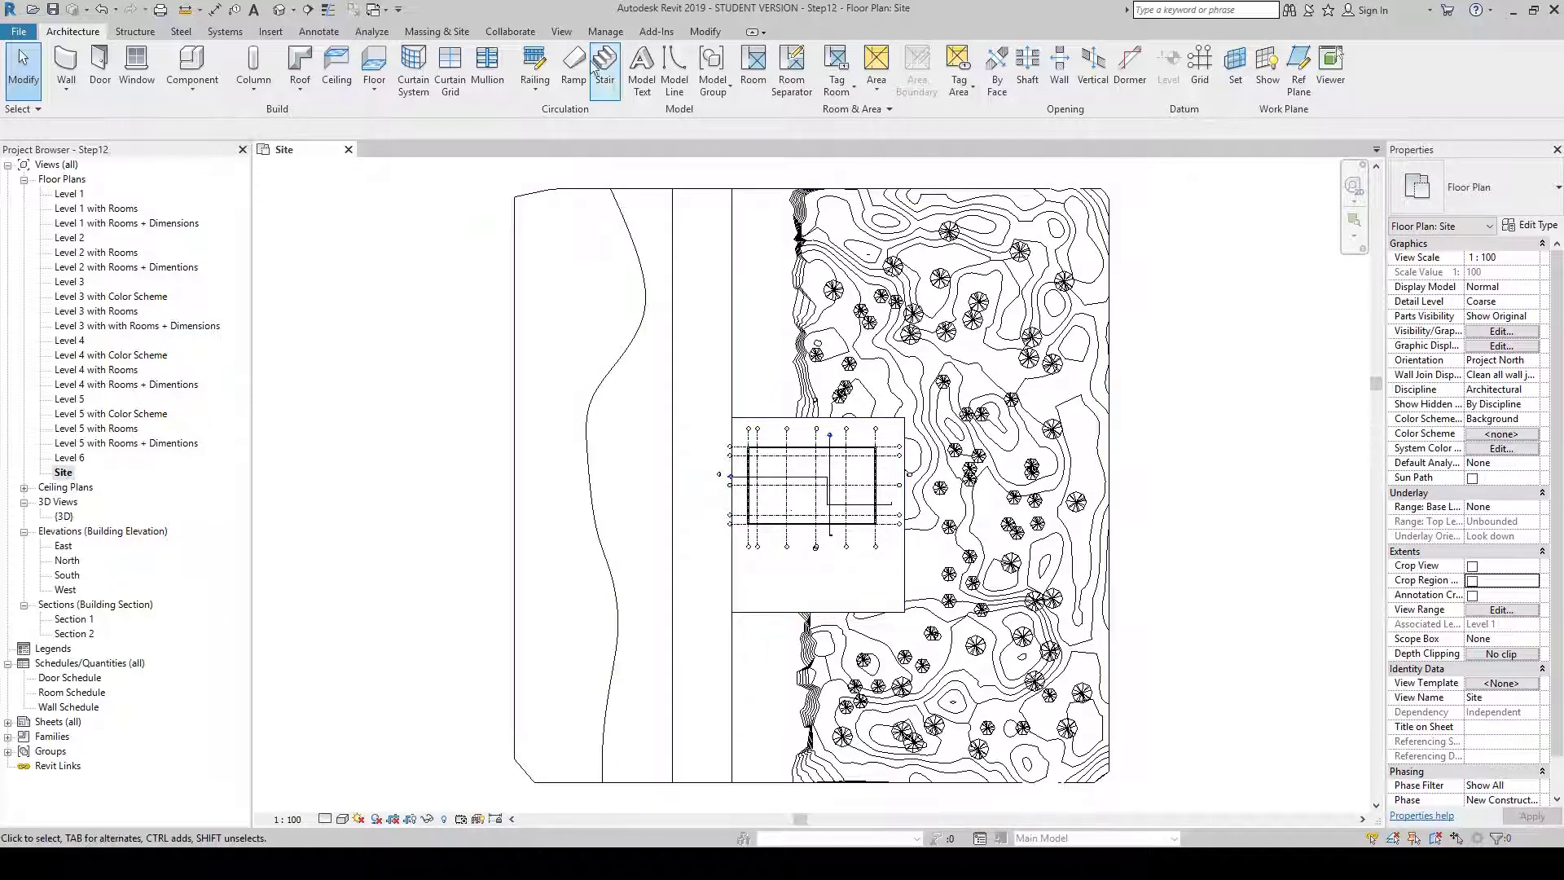
left_click(563, 33)
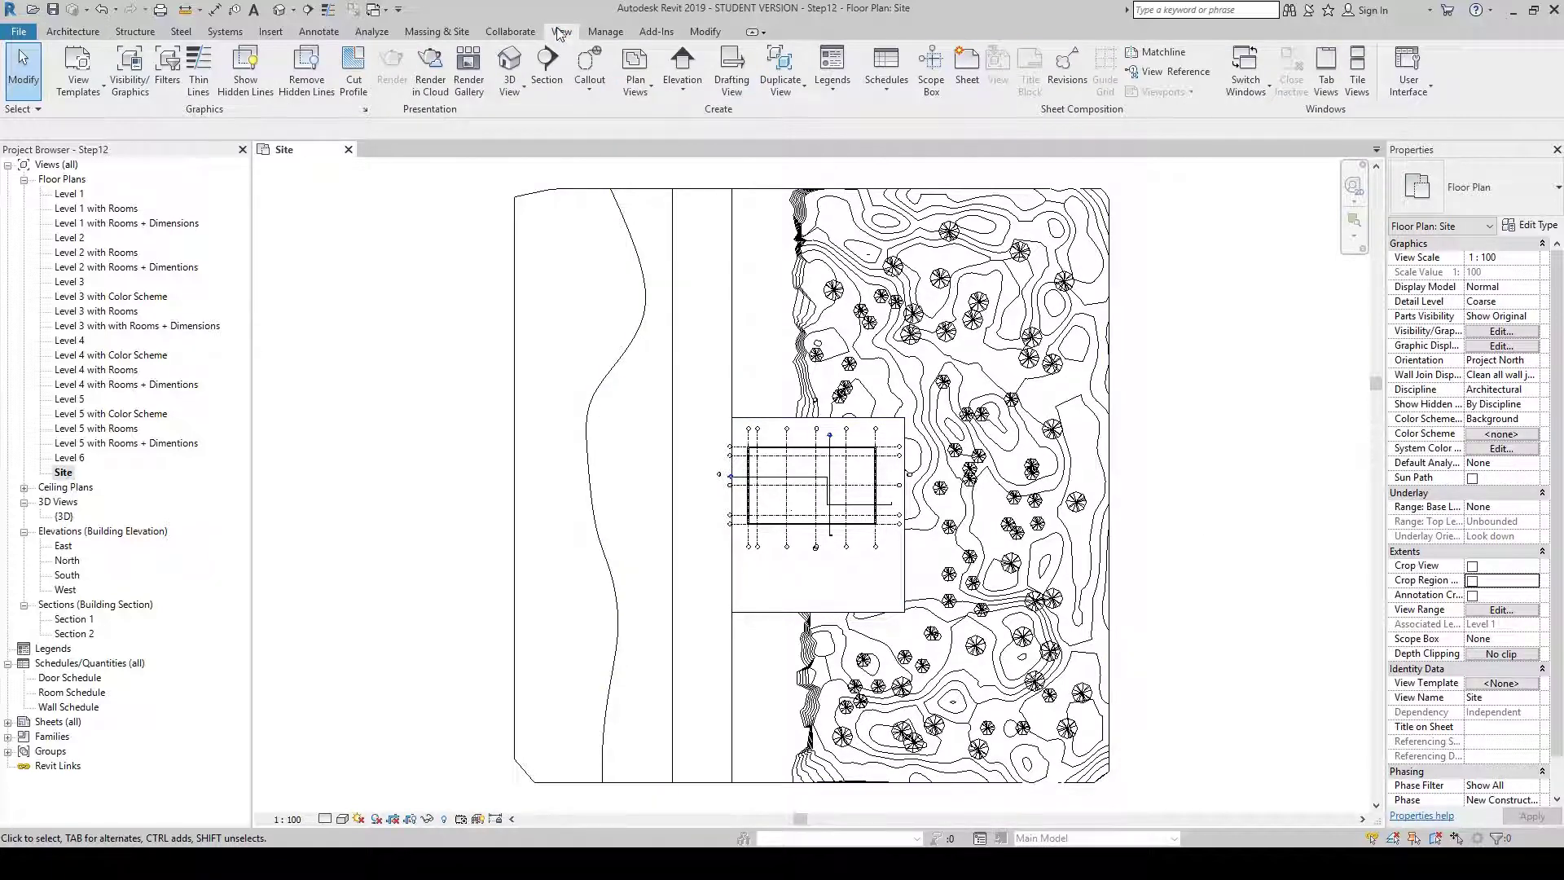
Place a camera at the site's lower left aimed past the building, creating perspective 3D View 1
left_click(509, 92)
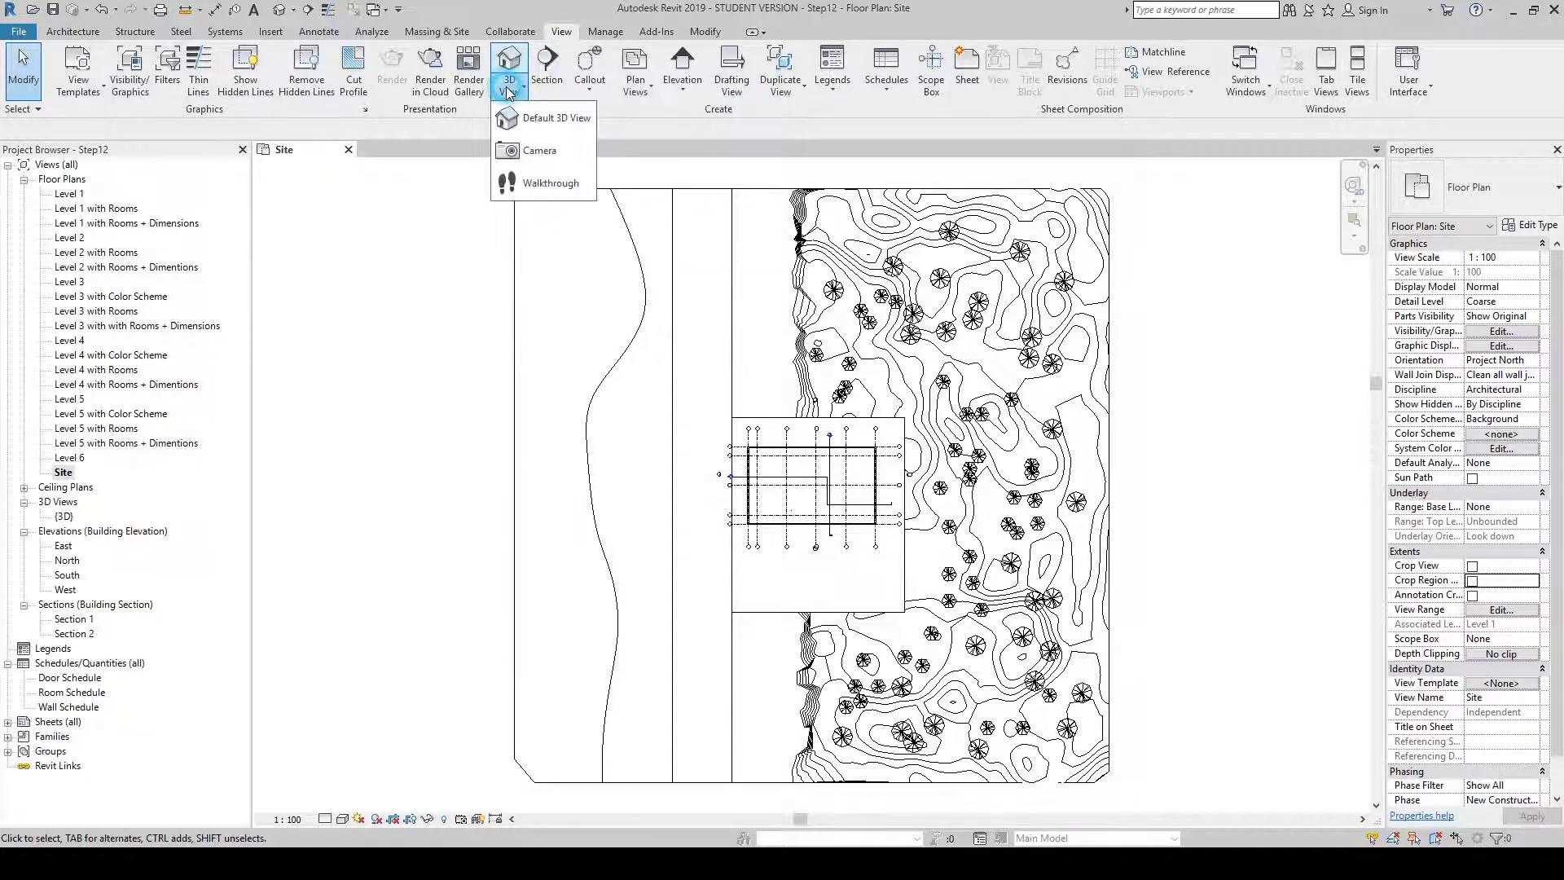
left_click(544, 153)
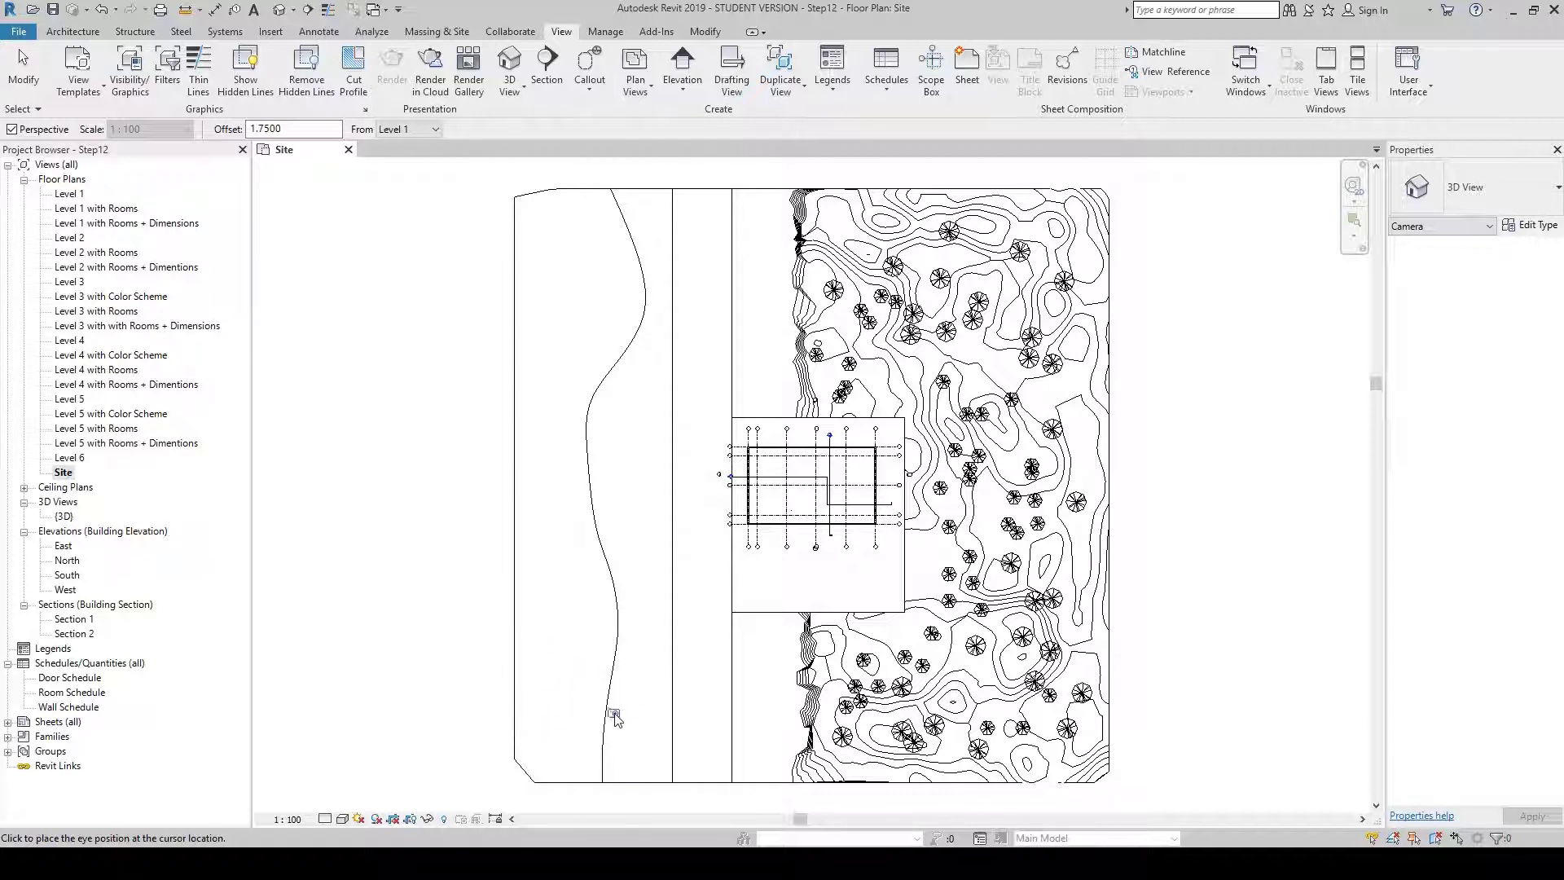
left_click(552, 742)
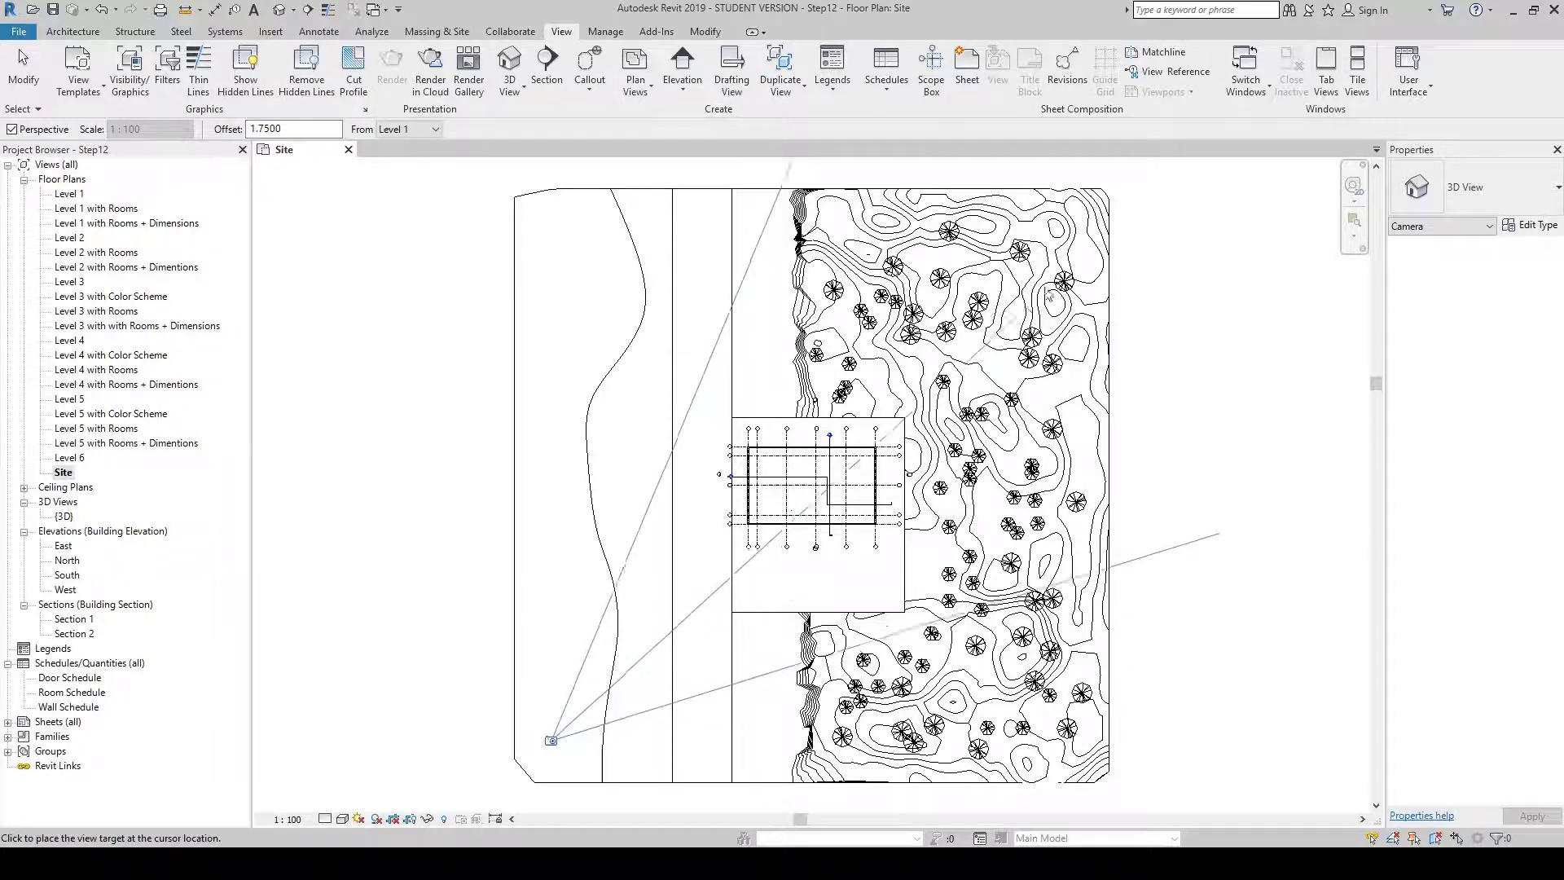
left_click(1086, 223)
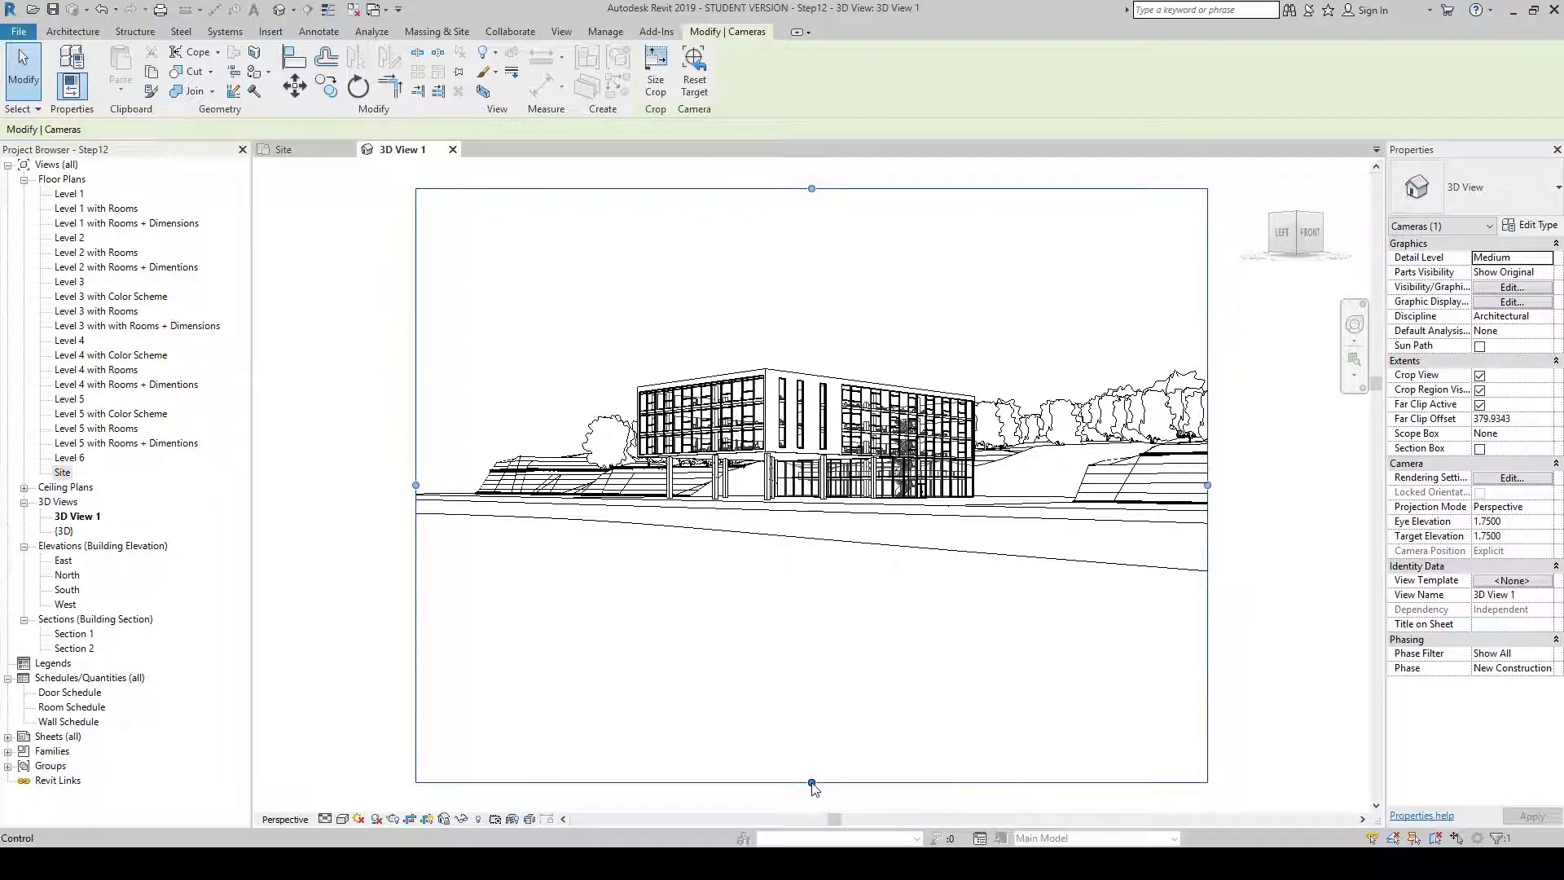
Raise the bottom and lower the top of the 3D View 1 crop into a wide strip around the building
left_click_drag(812, 784, 819, 589)
left_click_drag(812, 189, 814, 325)
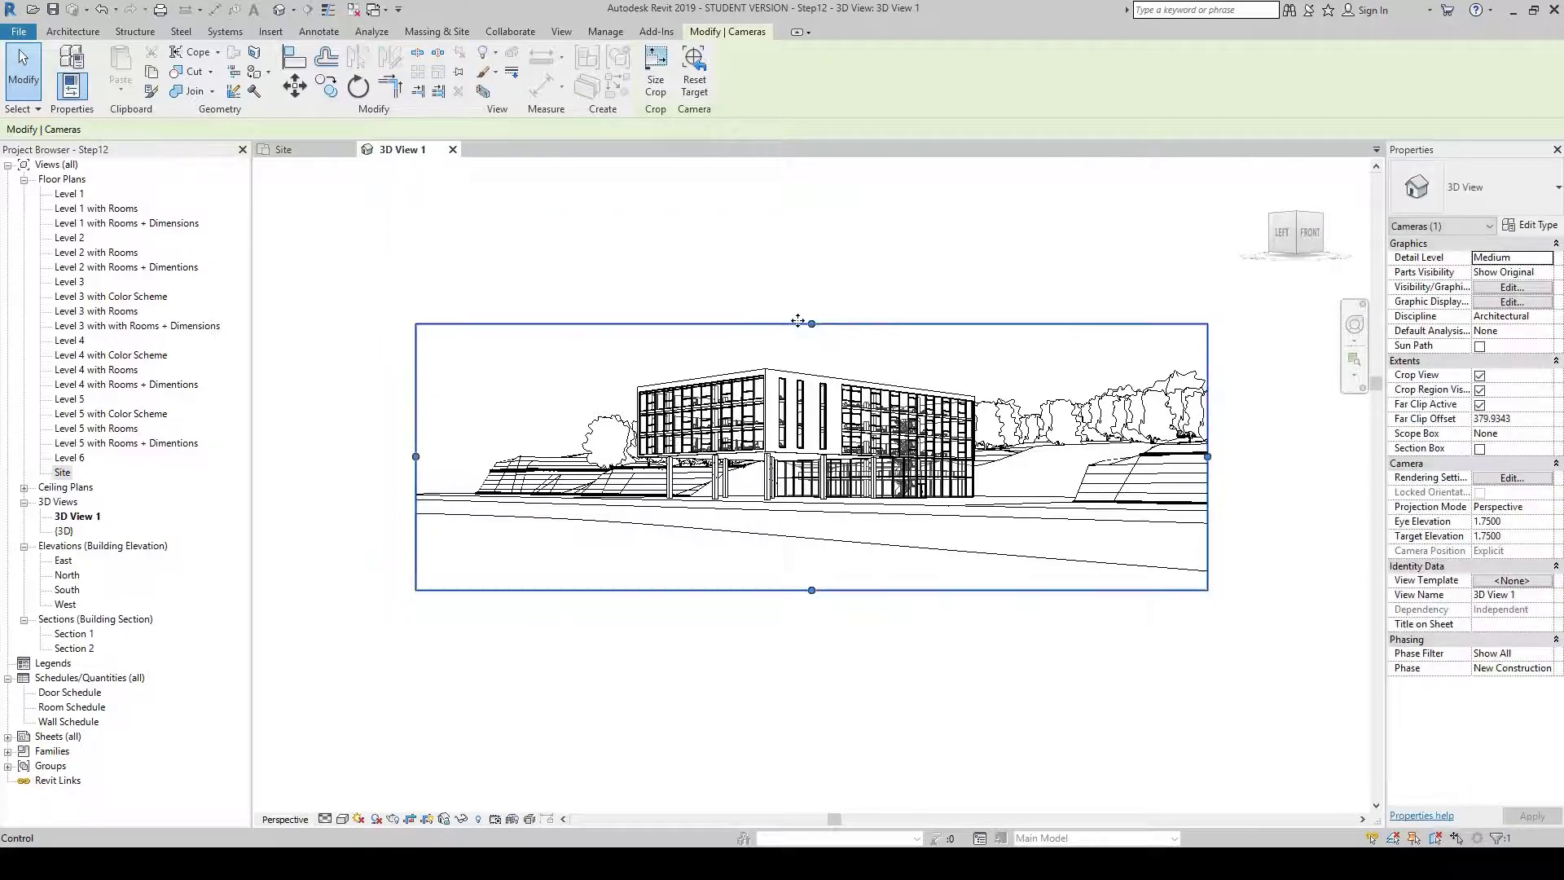
middle_click_drag(1088, 703, 1071, 714)
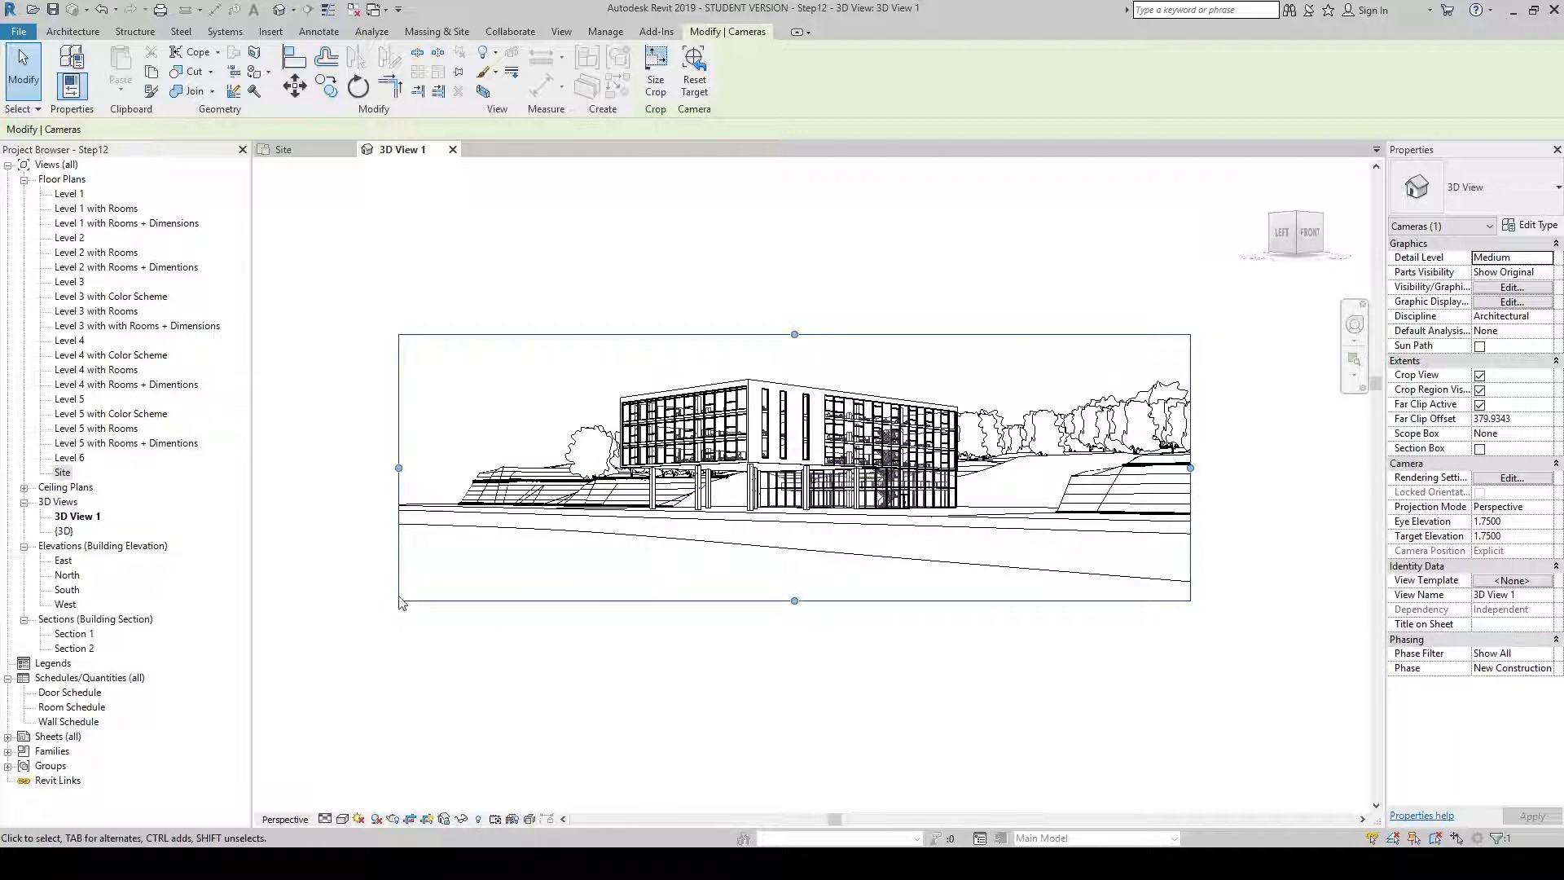
left_click(918, 681)
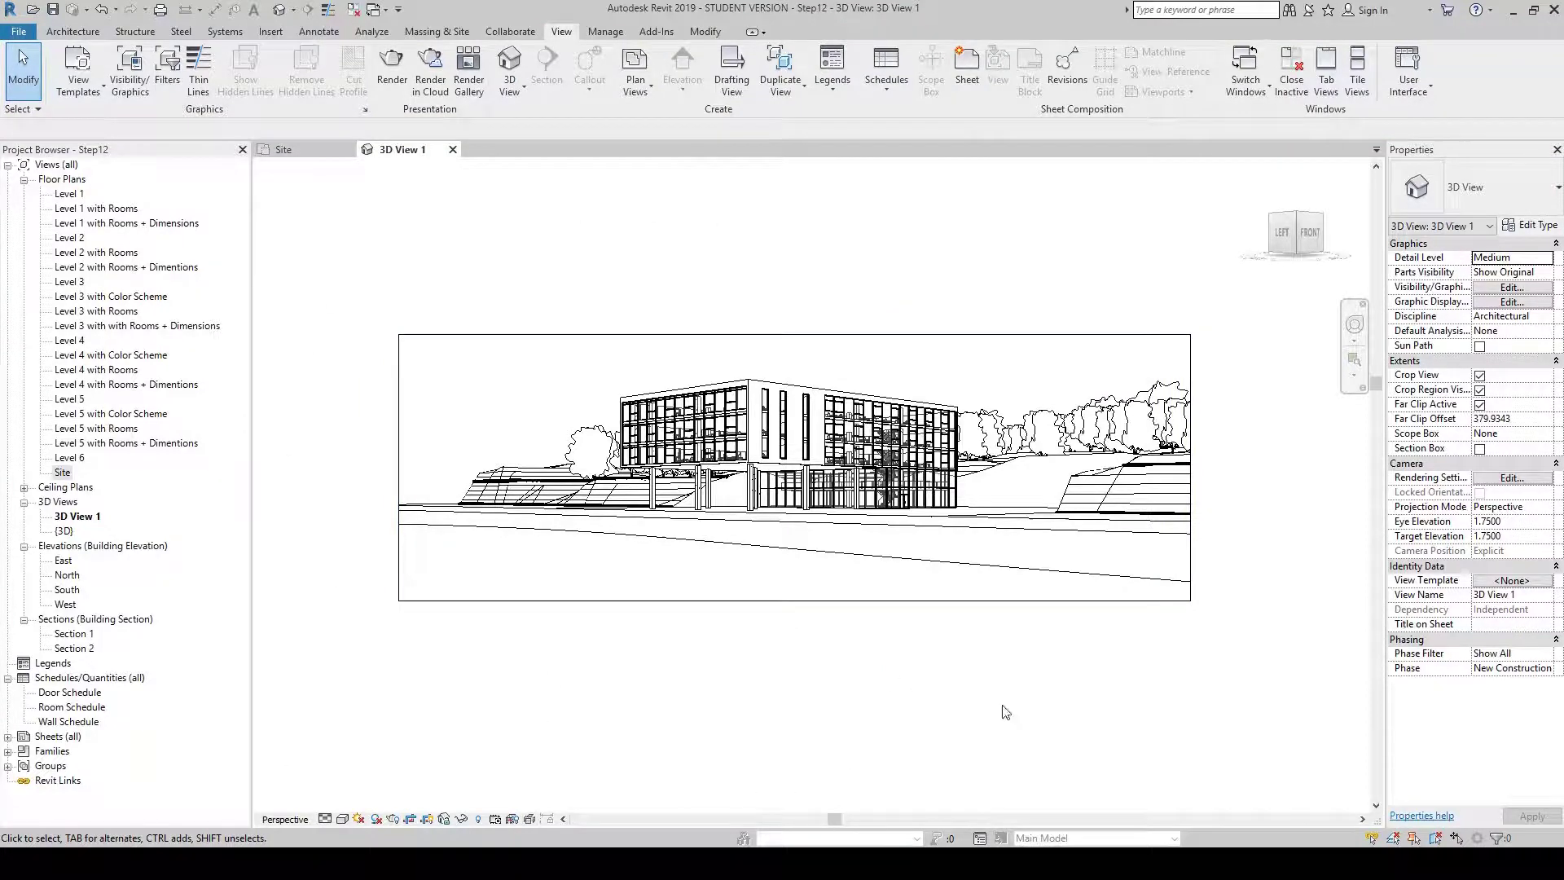
Expand the sheet list in the Project Browser and open sheet A101 - A0
left_click(166, 326)
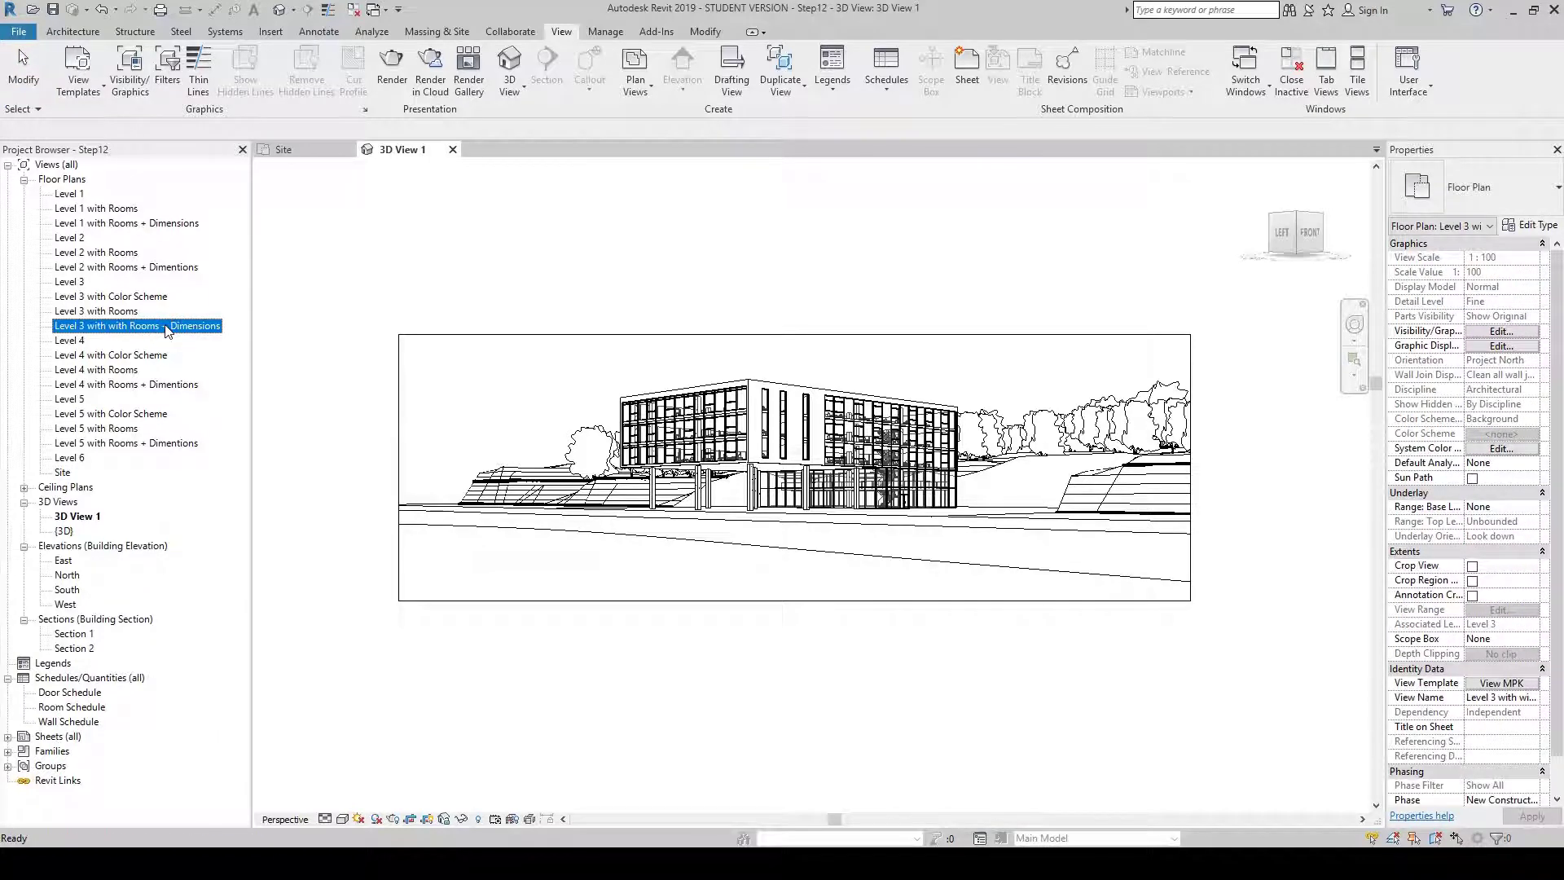
left_click(79, 636)
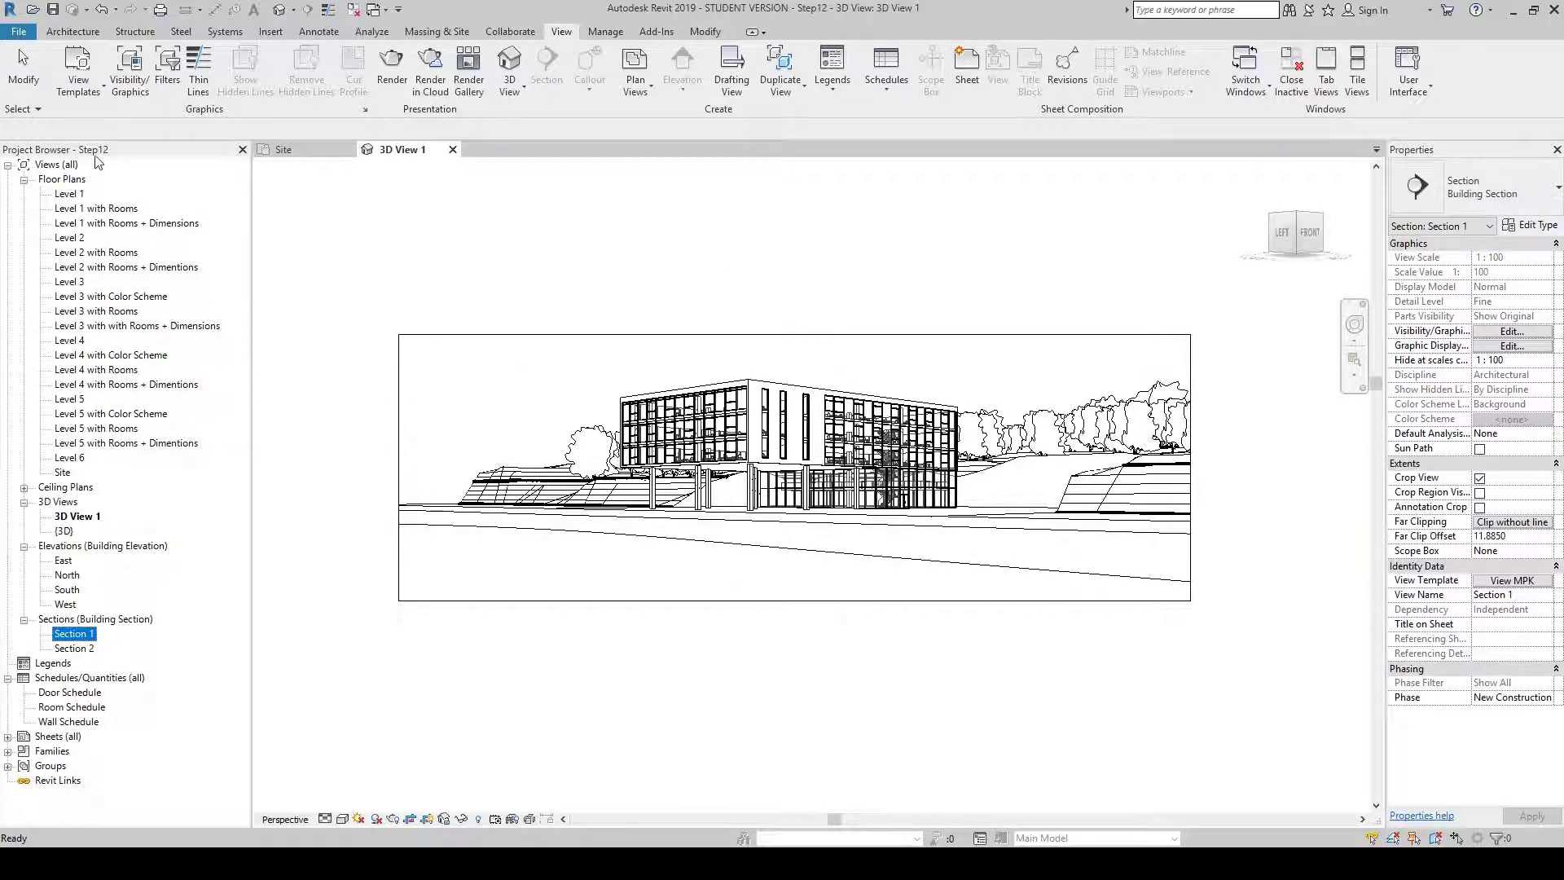
left_click(7, 743)
scroll(122, 722, "down", 1)
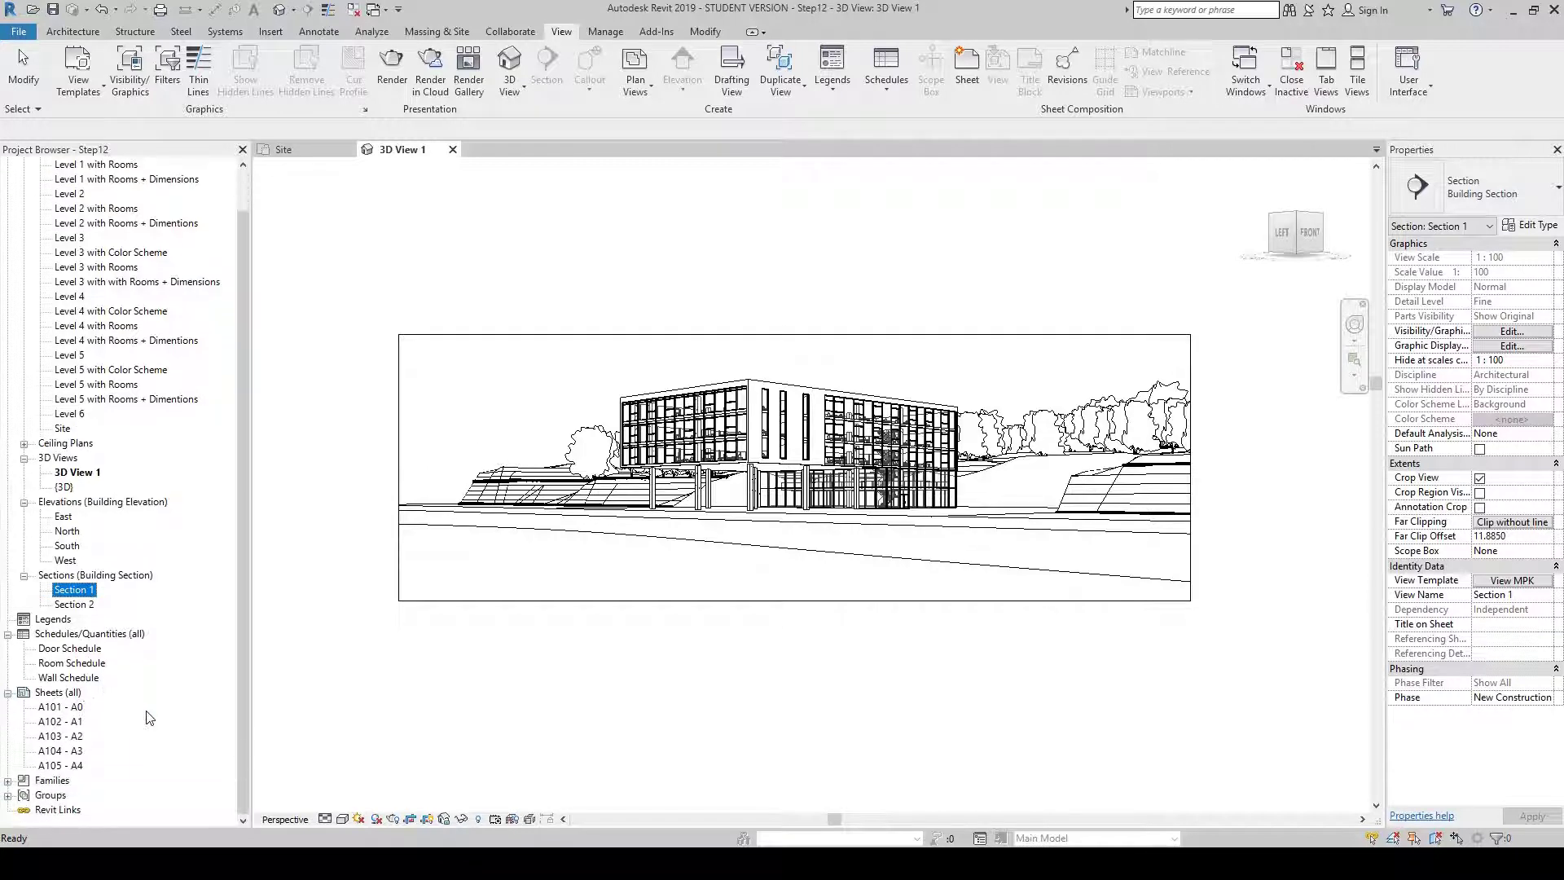
double_click(58, 707)
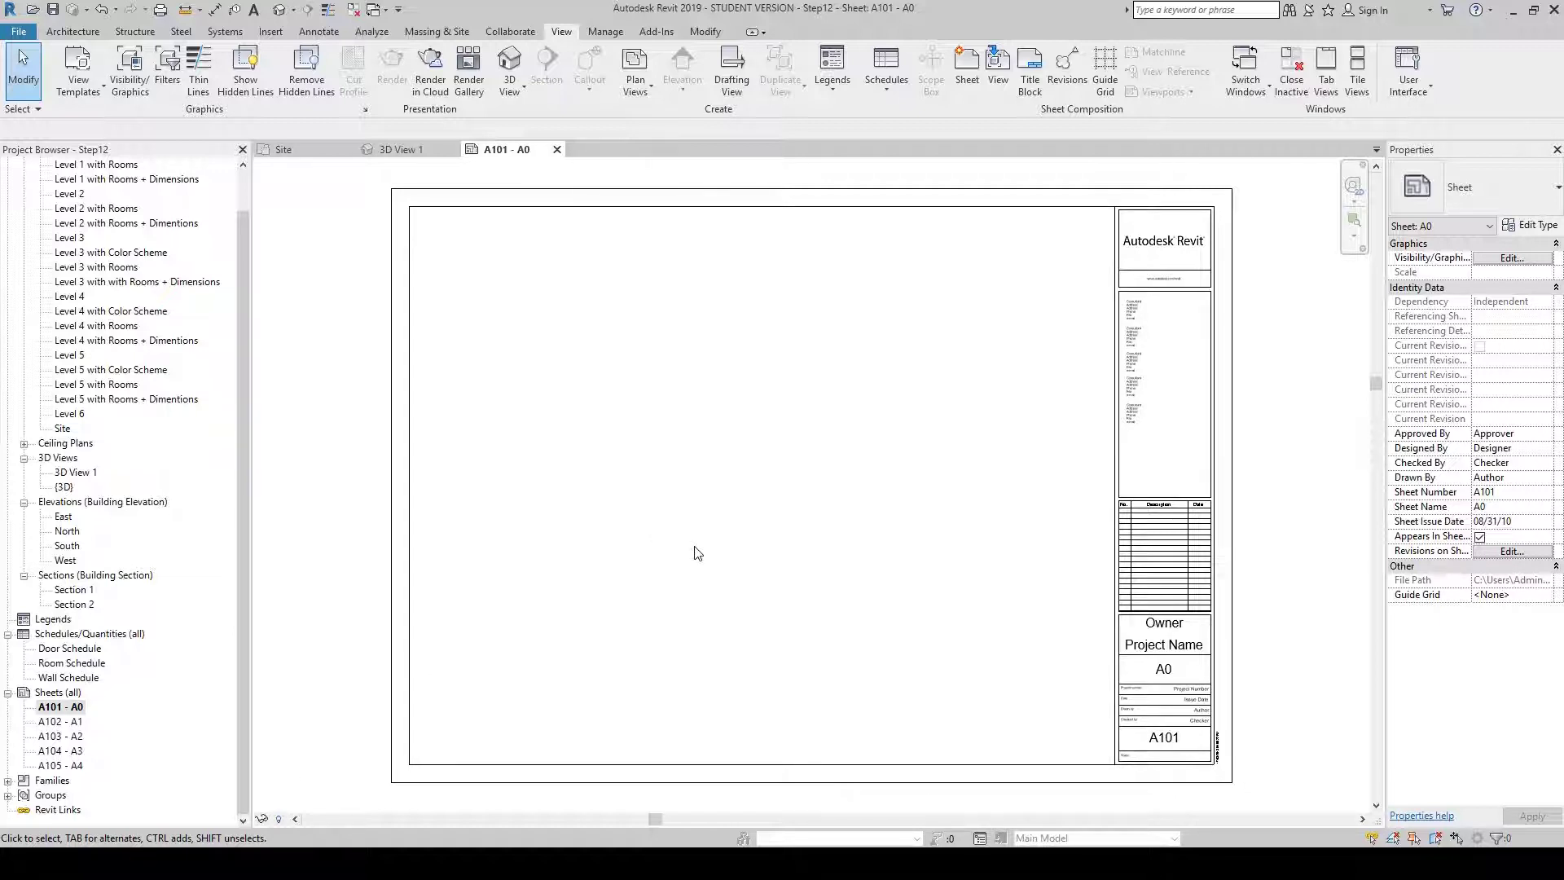
scroll(245, 349, "up", 1)
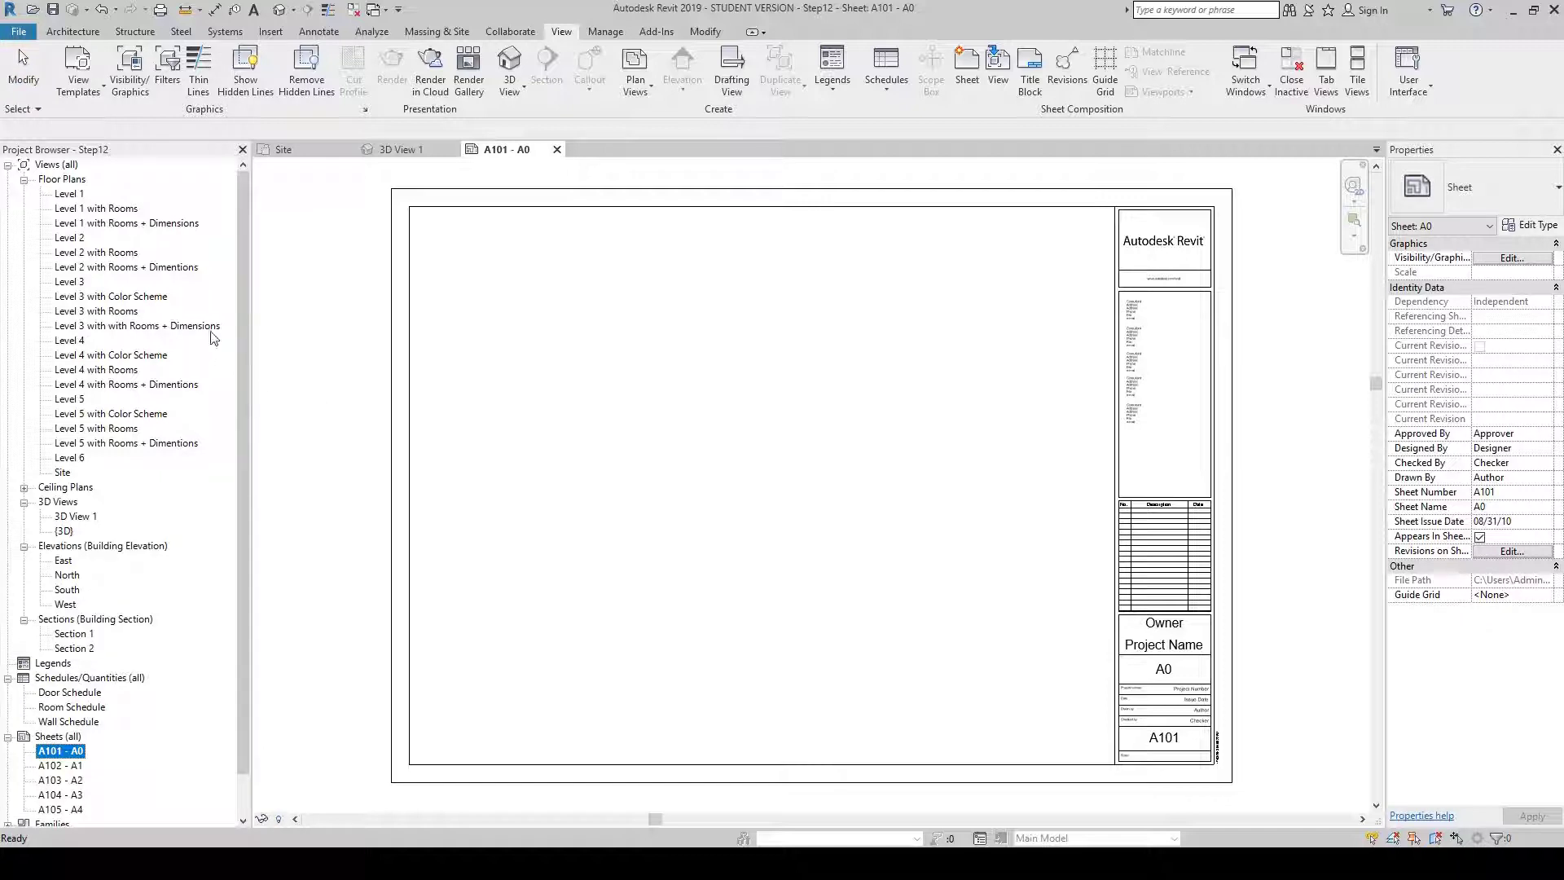
Place the Level 3 with Rooms + Dimensions plan in the lower left of sheet A101
left_click(160, 326)
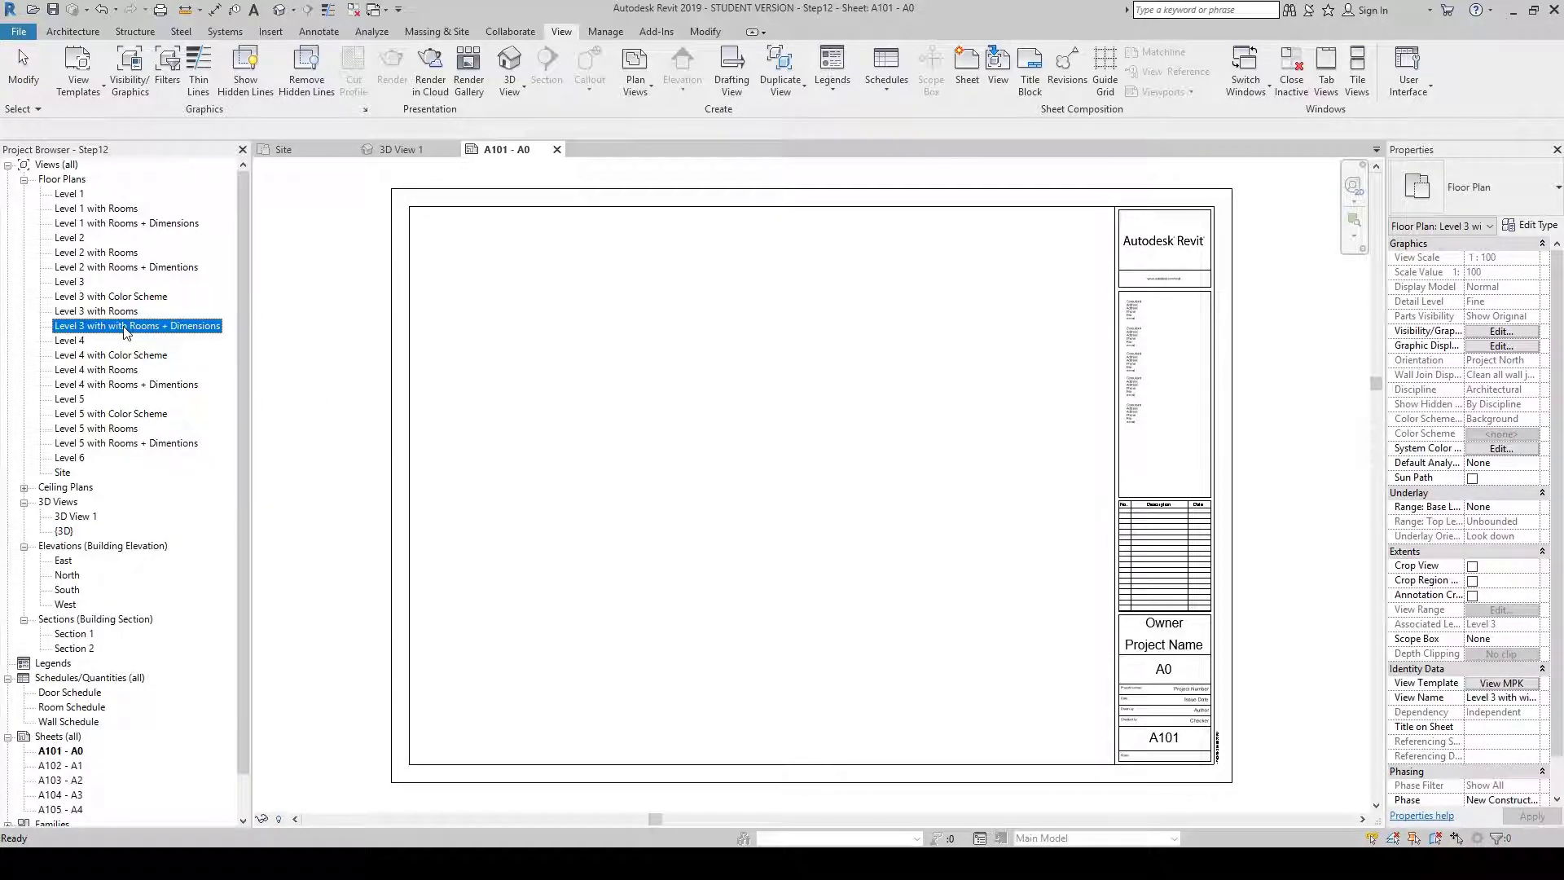
left_click_drag(125, 332, 622, 565)
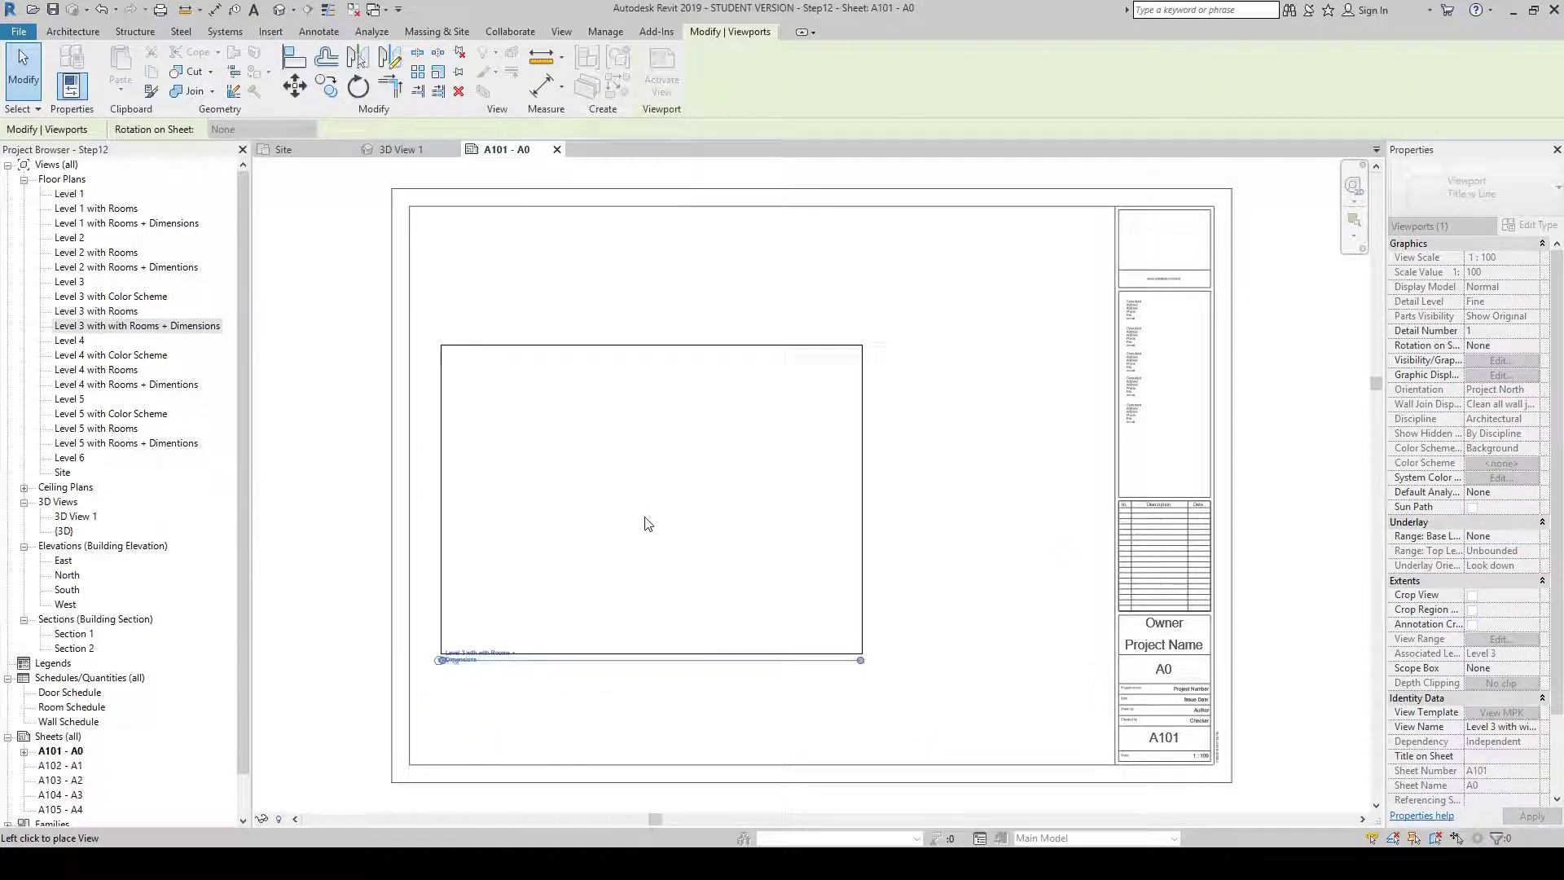
left_click(639, 592)
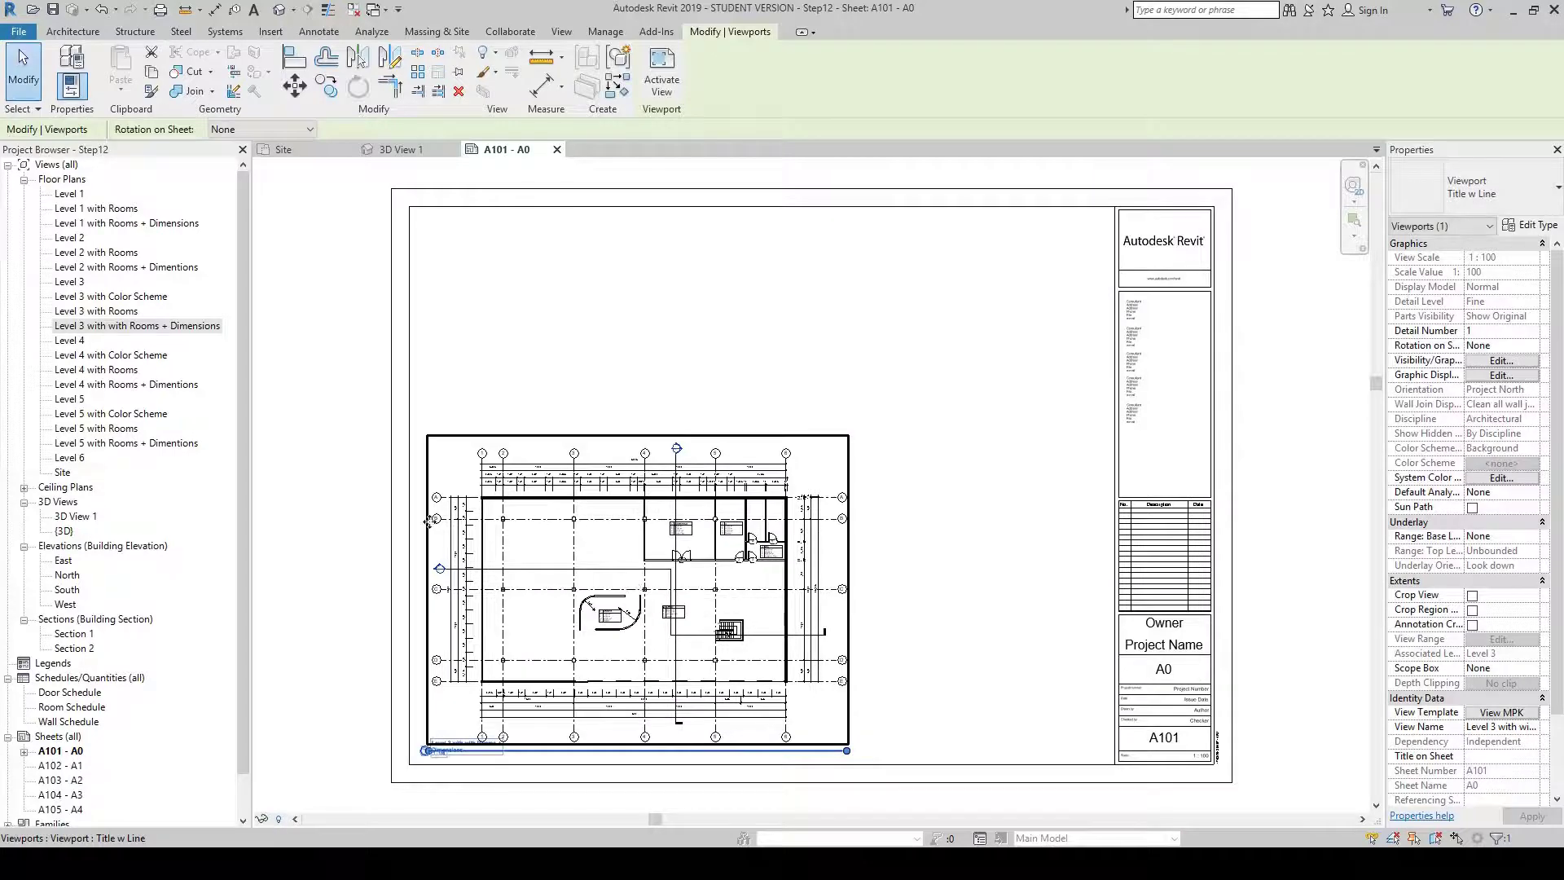
left_click(74, 634)
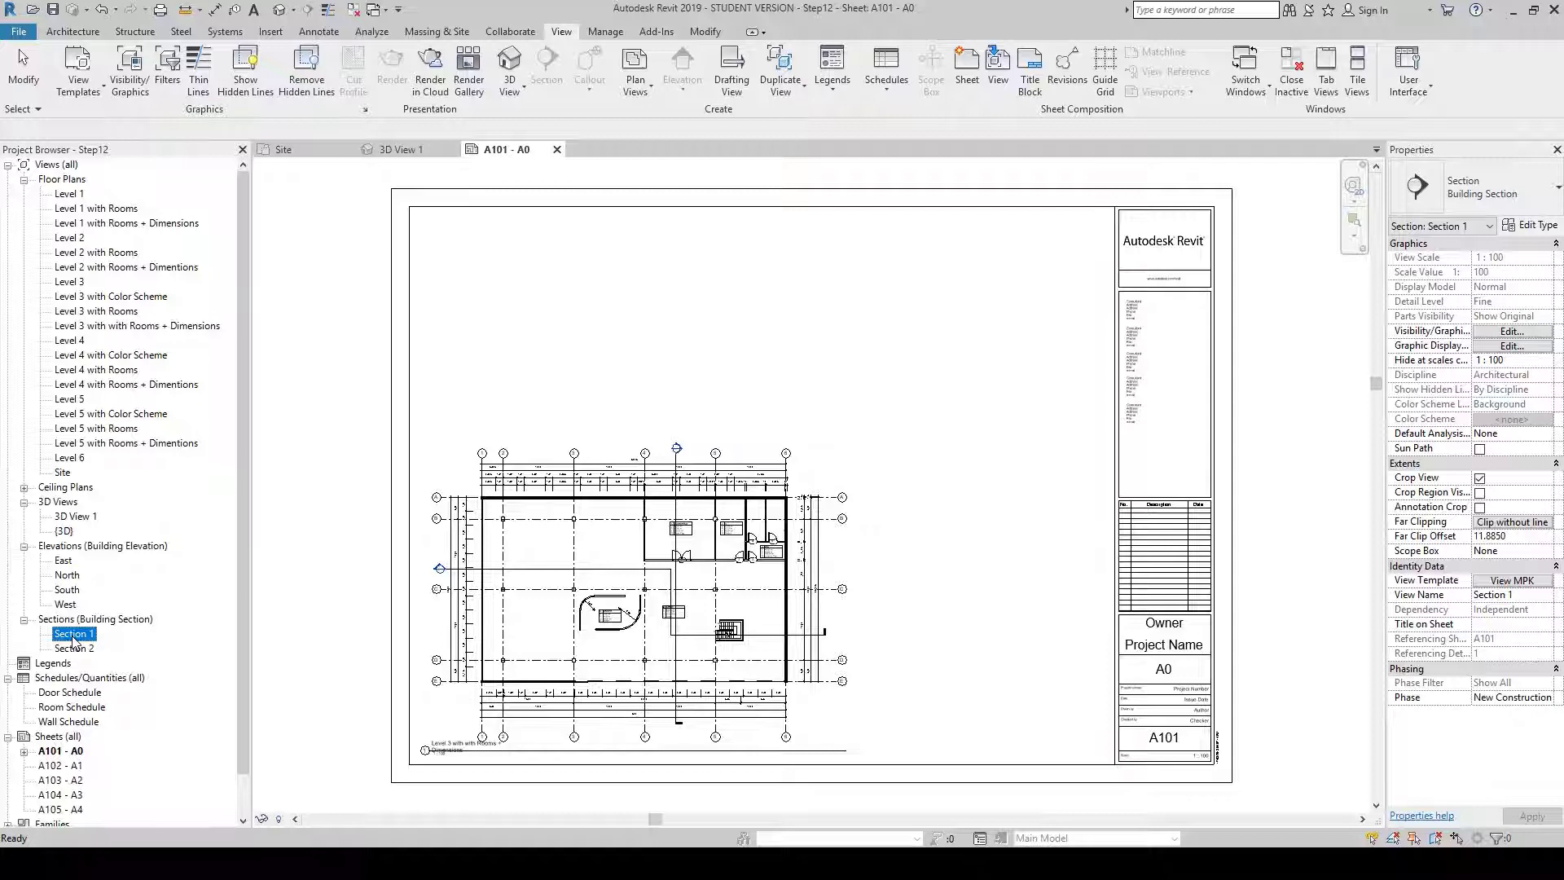
Place Section 1 on the sheet above the floor plan, aligned with its grids
left_click_drag(73, 643, 628, 322)
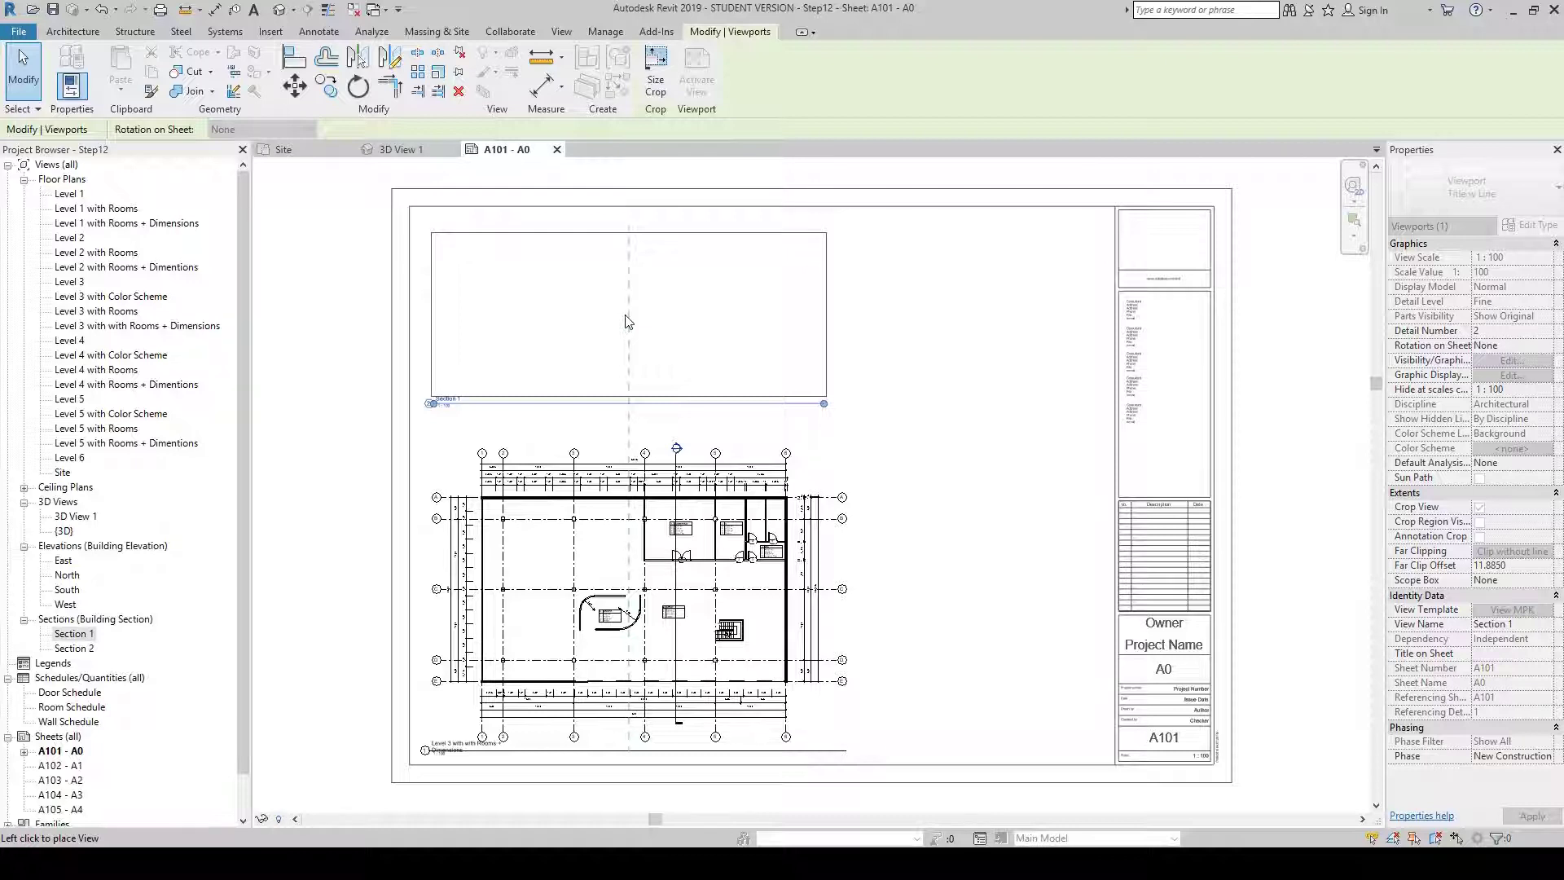
left_click(625, 315)
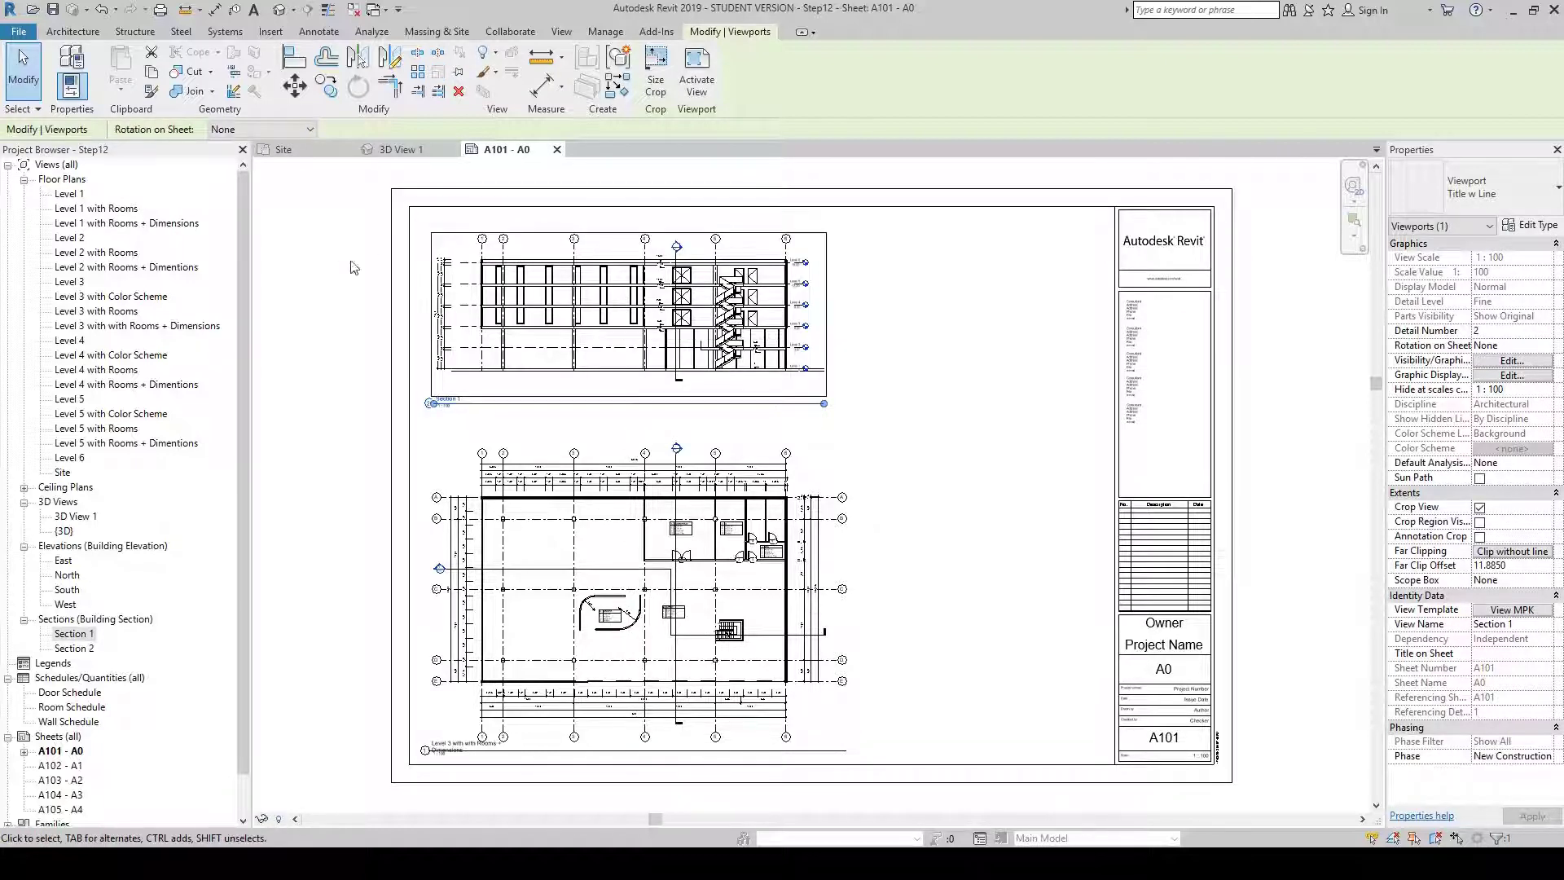
left_click(75, 516)
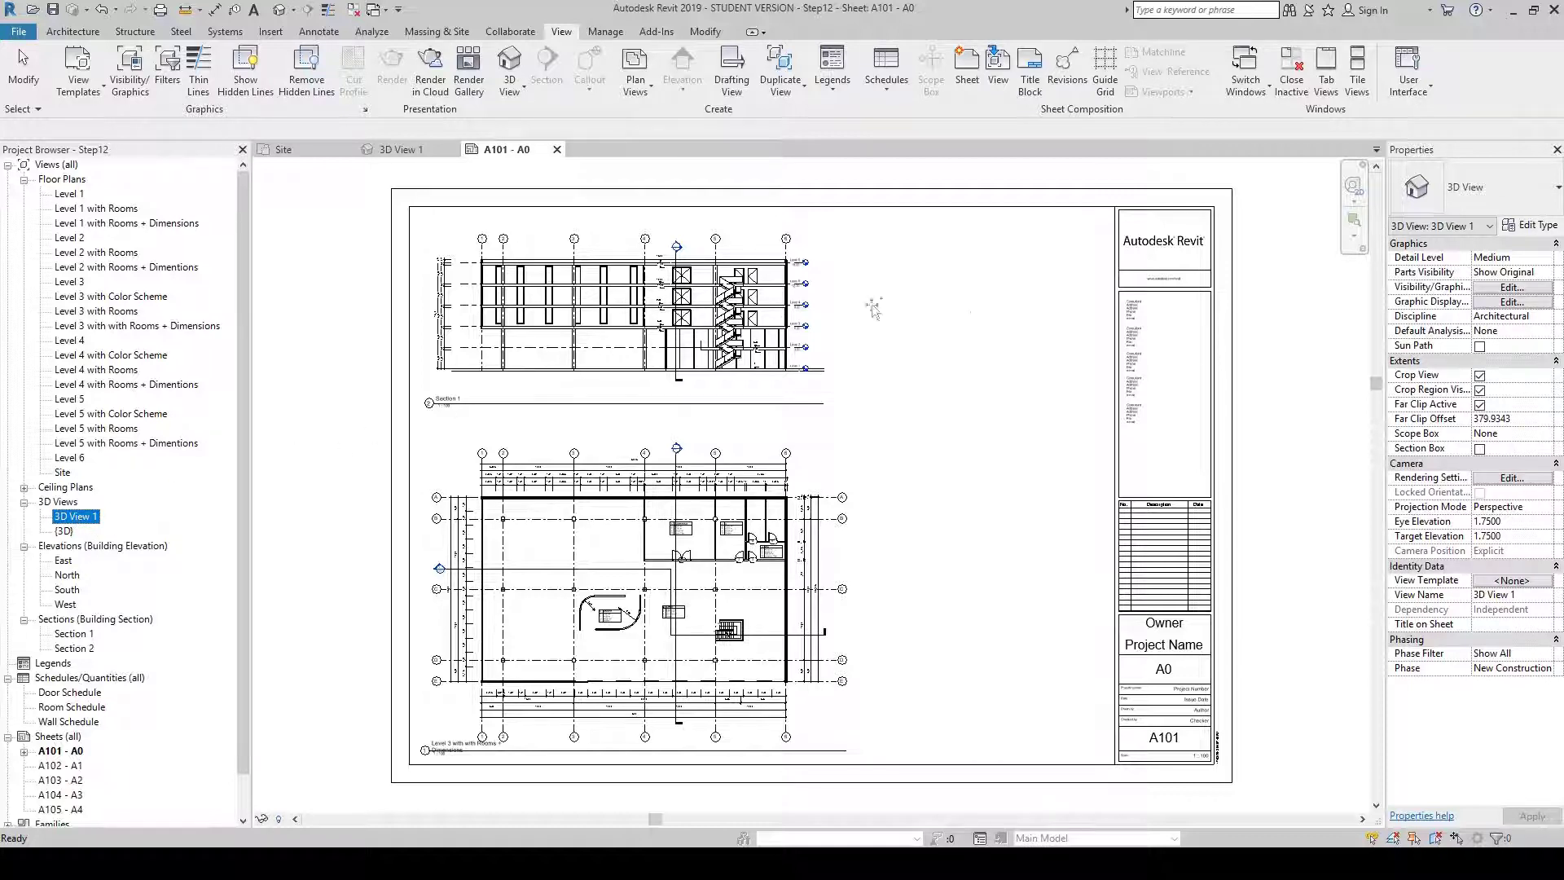
Place 3D View 1 as a small viewport right of Section 1 and select it
left_click(964, 315)
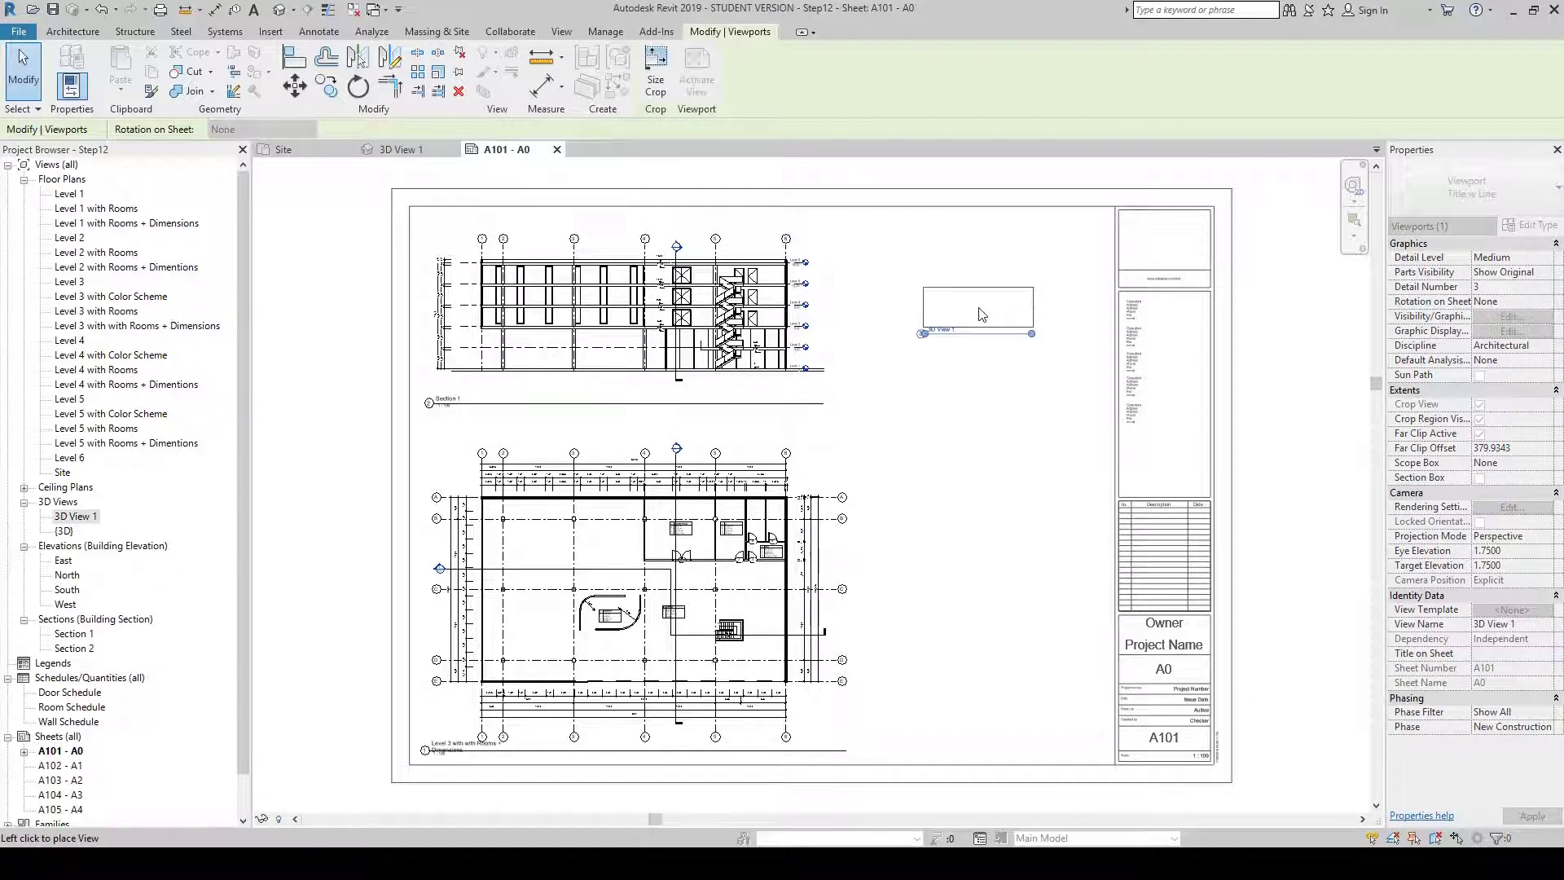
left_click(982, 314)
left_click(1011, 460)
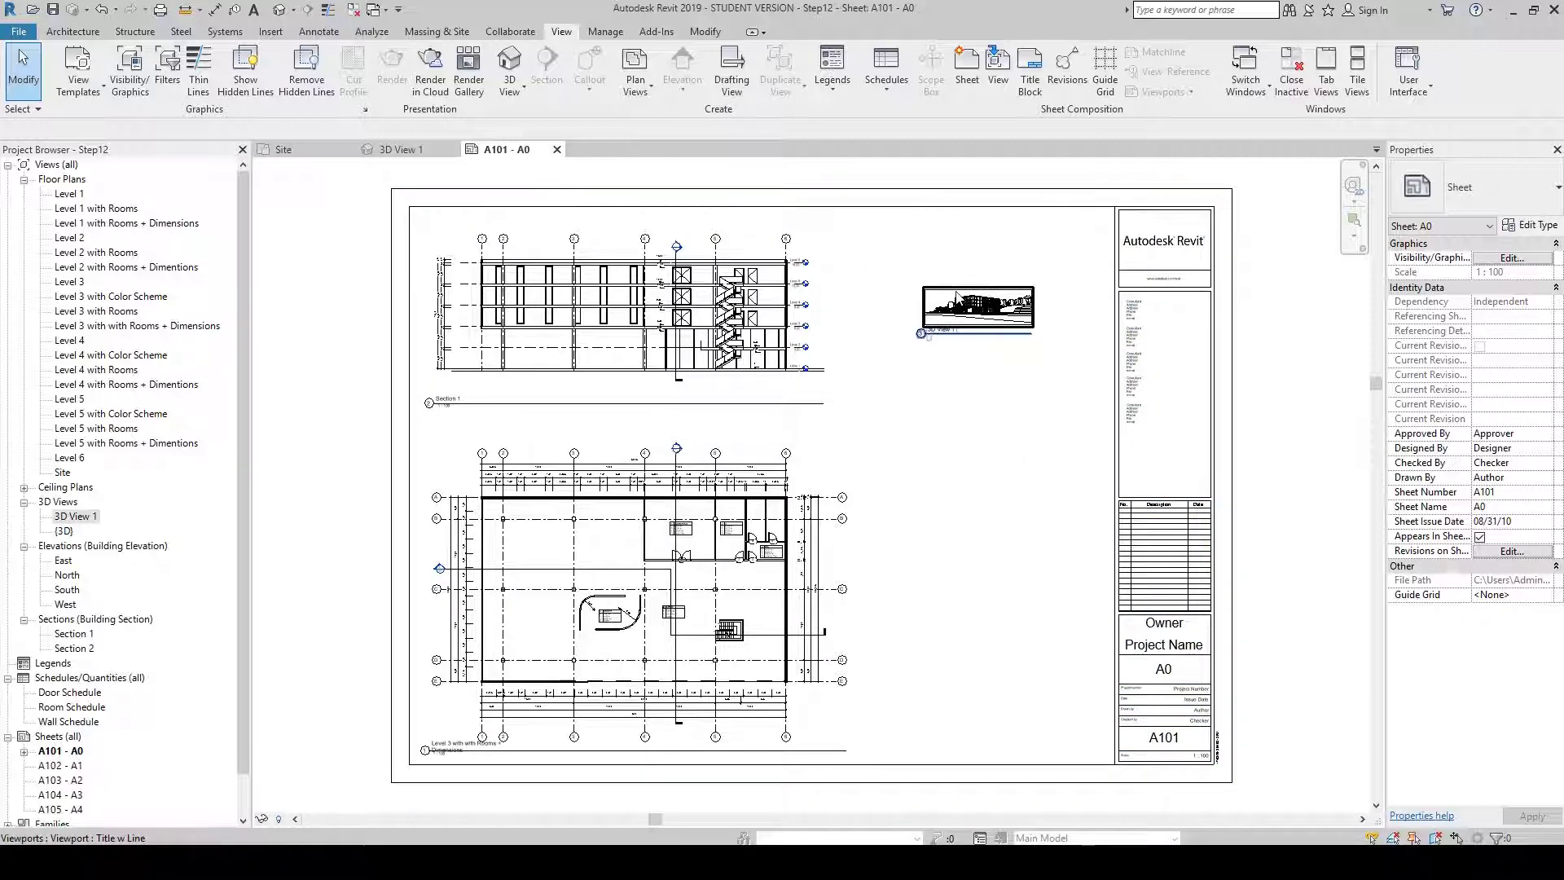
left_click(957, 298)
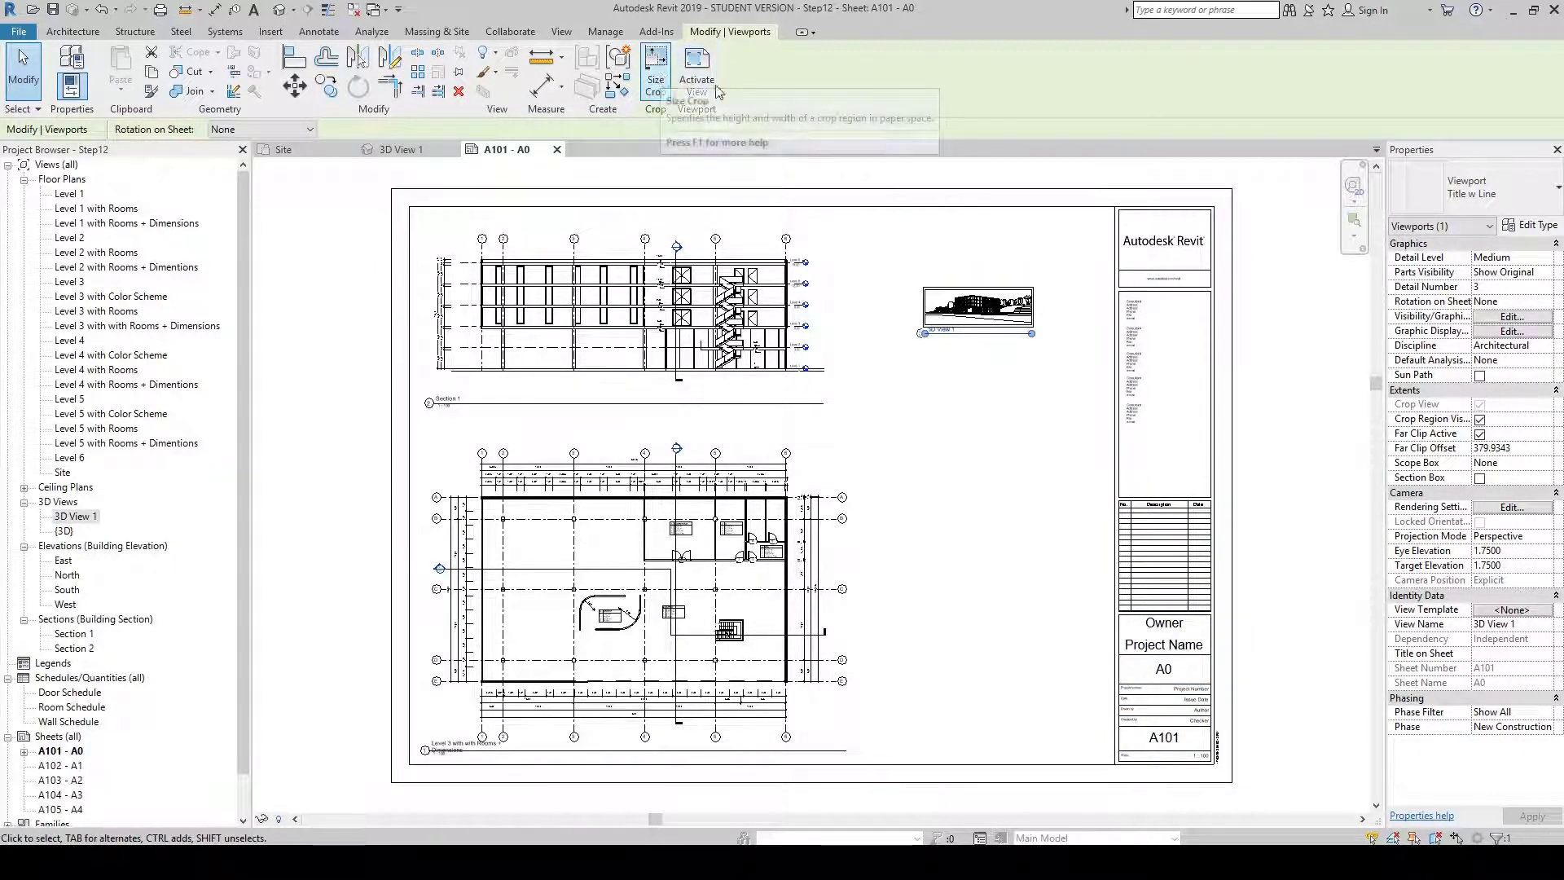
Resize the 3D viewport crop to 300 mm wide by 101 mm high with locked proportions
left_click(657, 75)
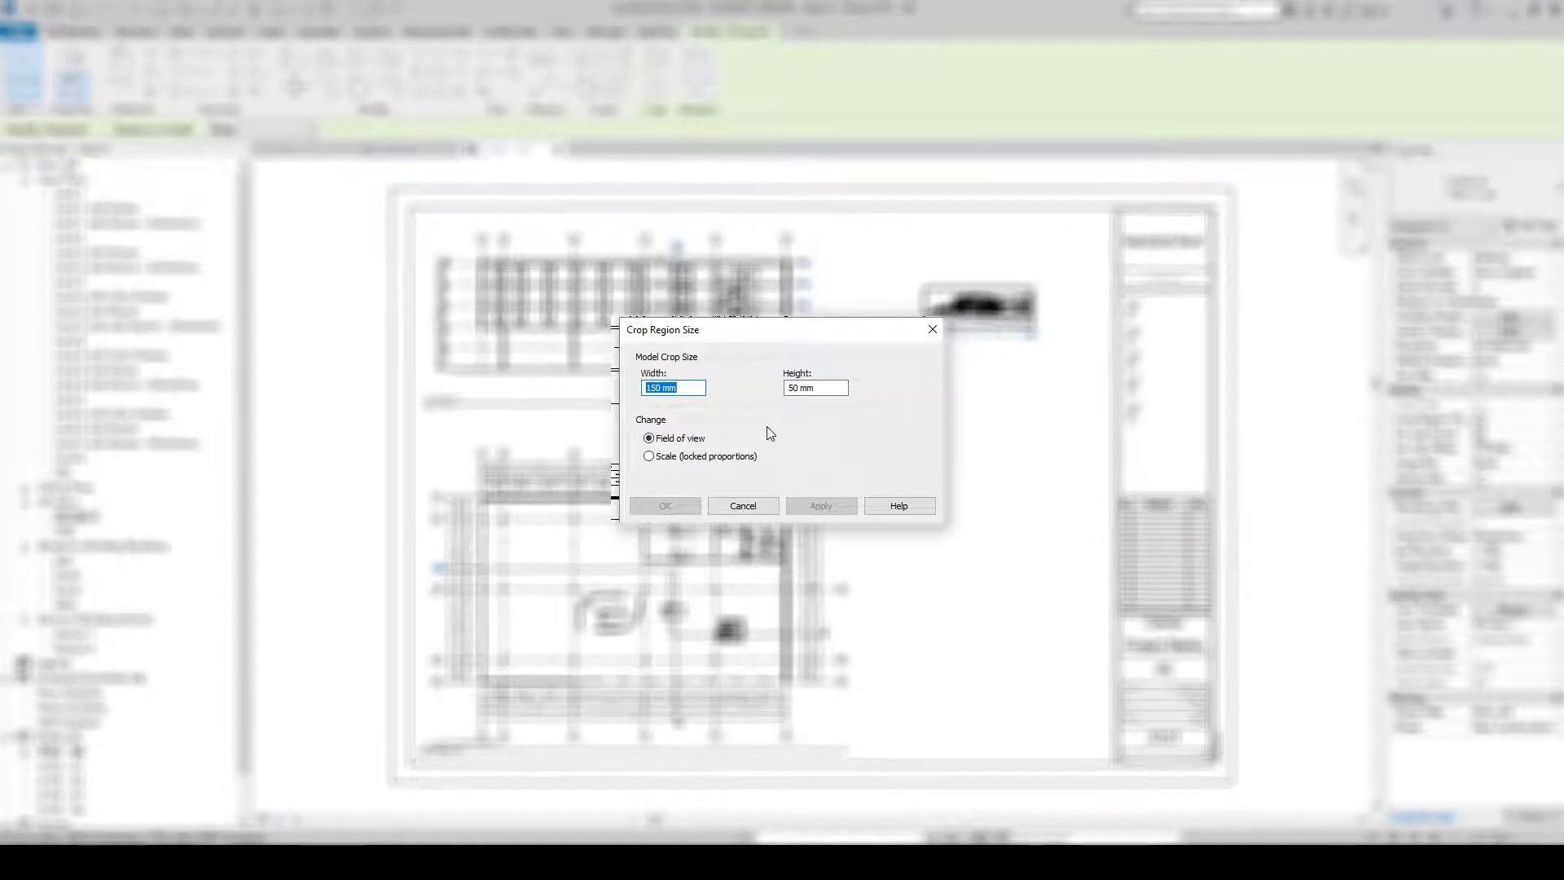
left_click(649, 457)
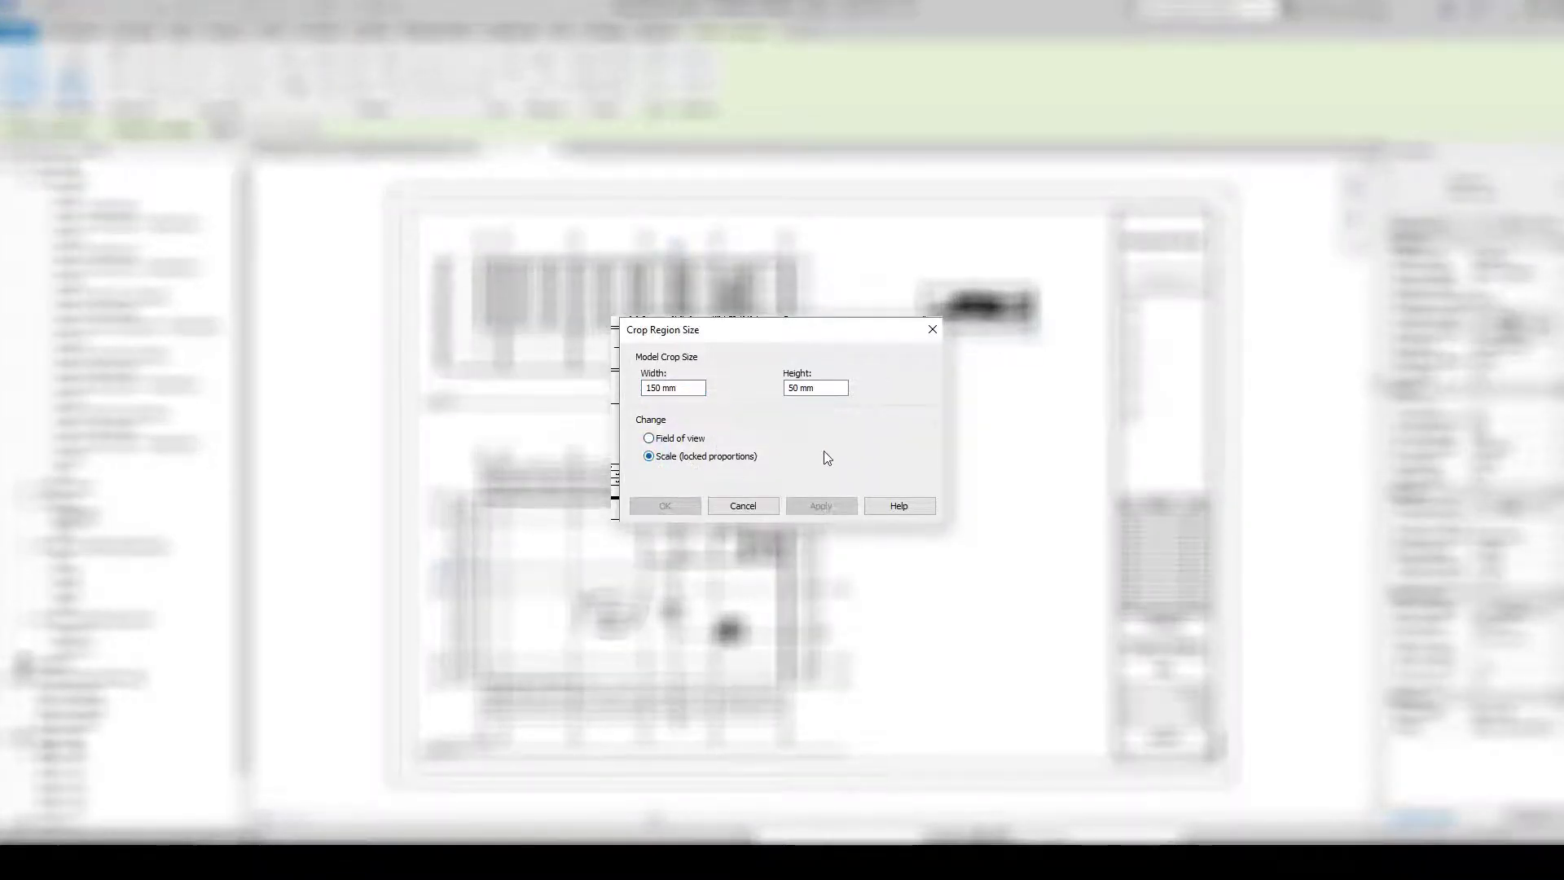
double_click(663, 389)
type("300")
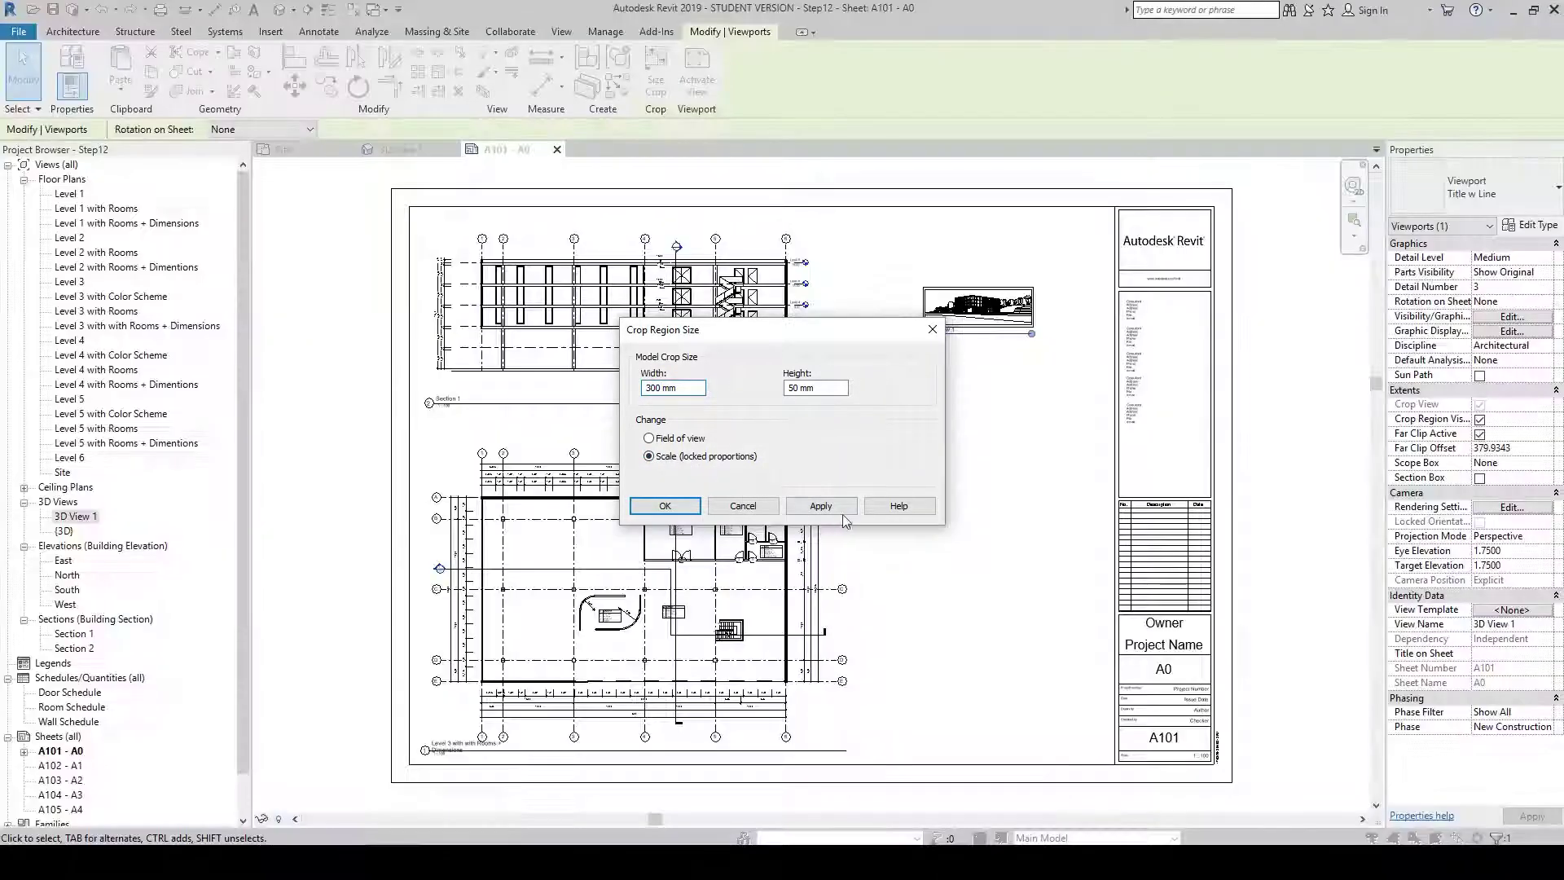
left_click(836, 509)
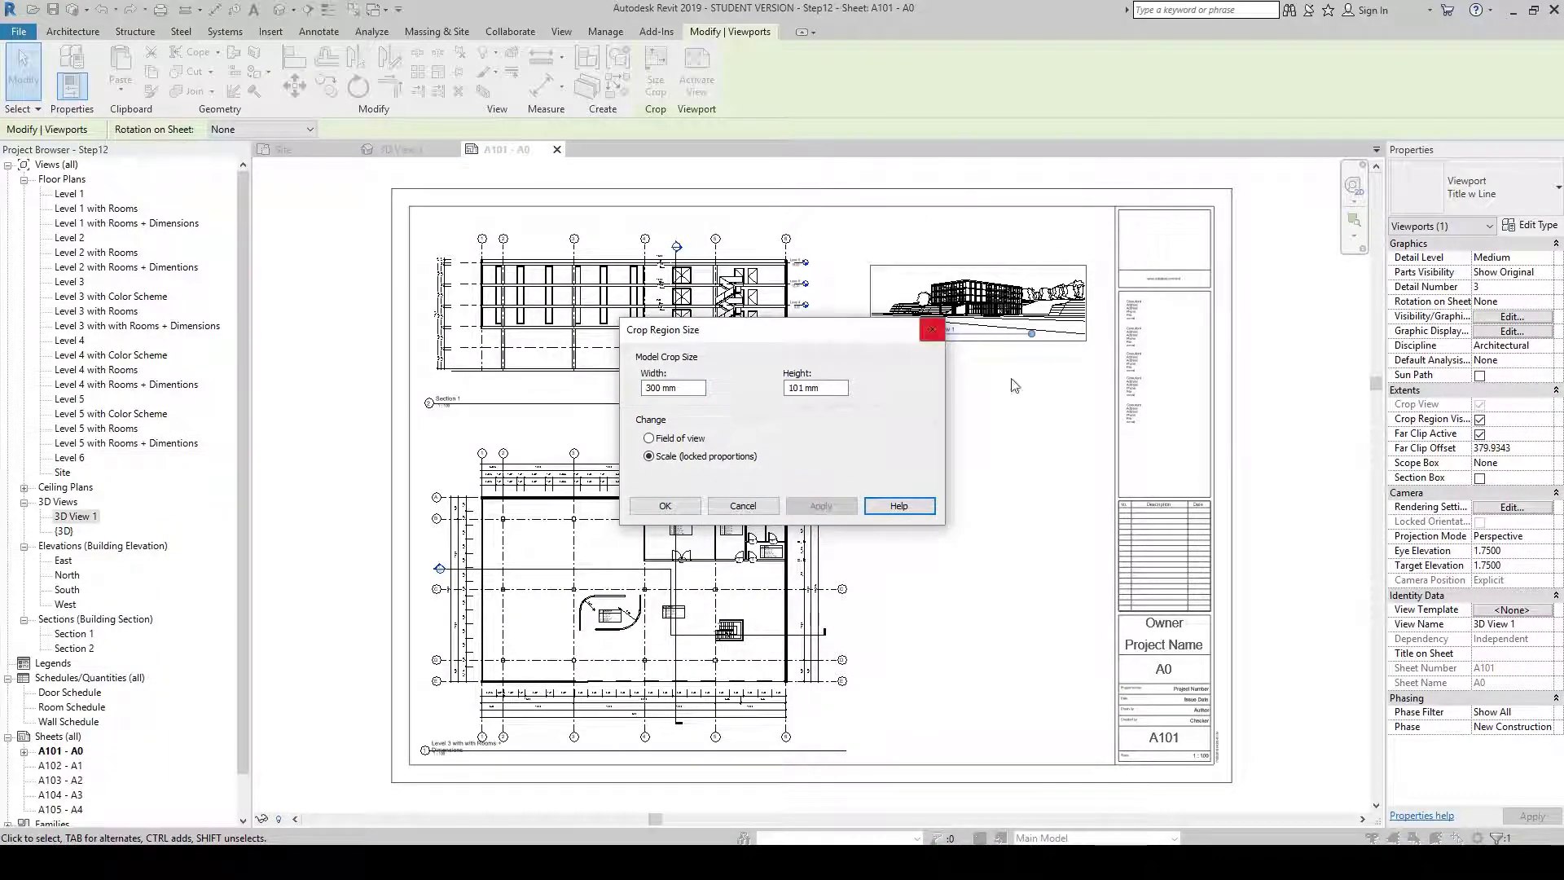
left_click(678, 510)
left_click(1056, 540)
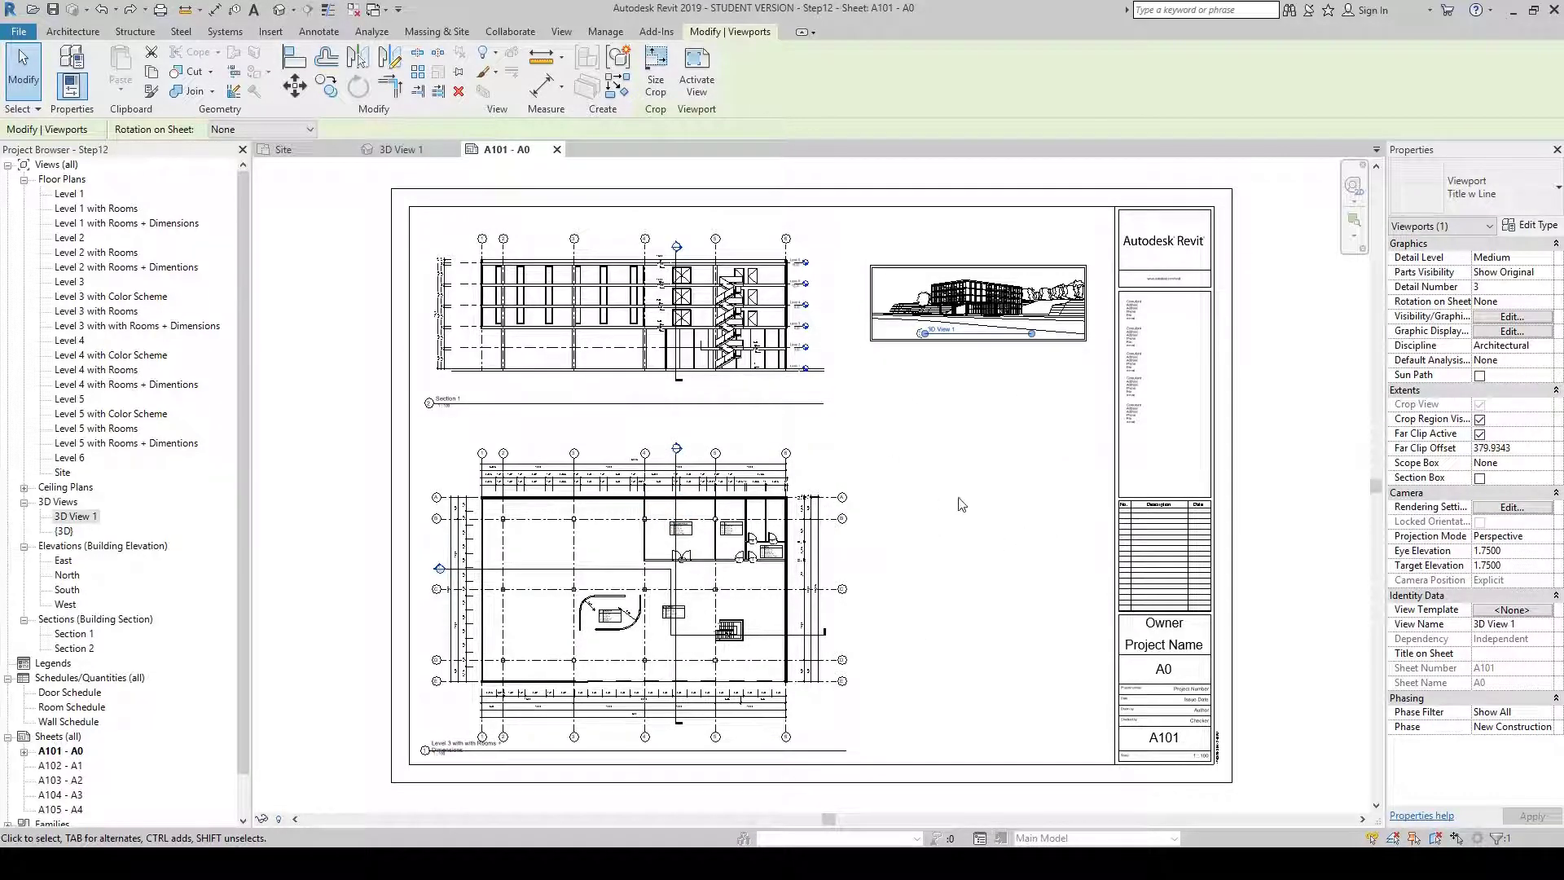
Move the 3D View 1 title below its viewport
left_click(955, 420)
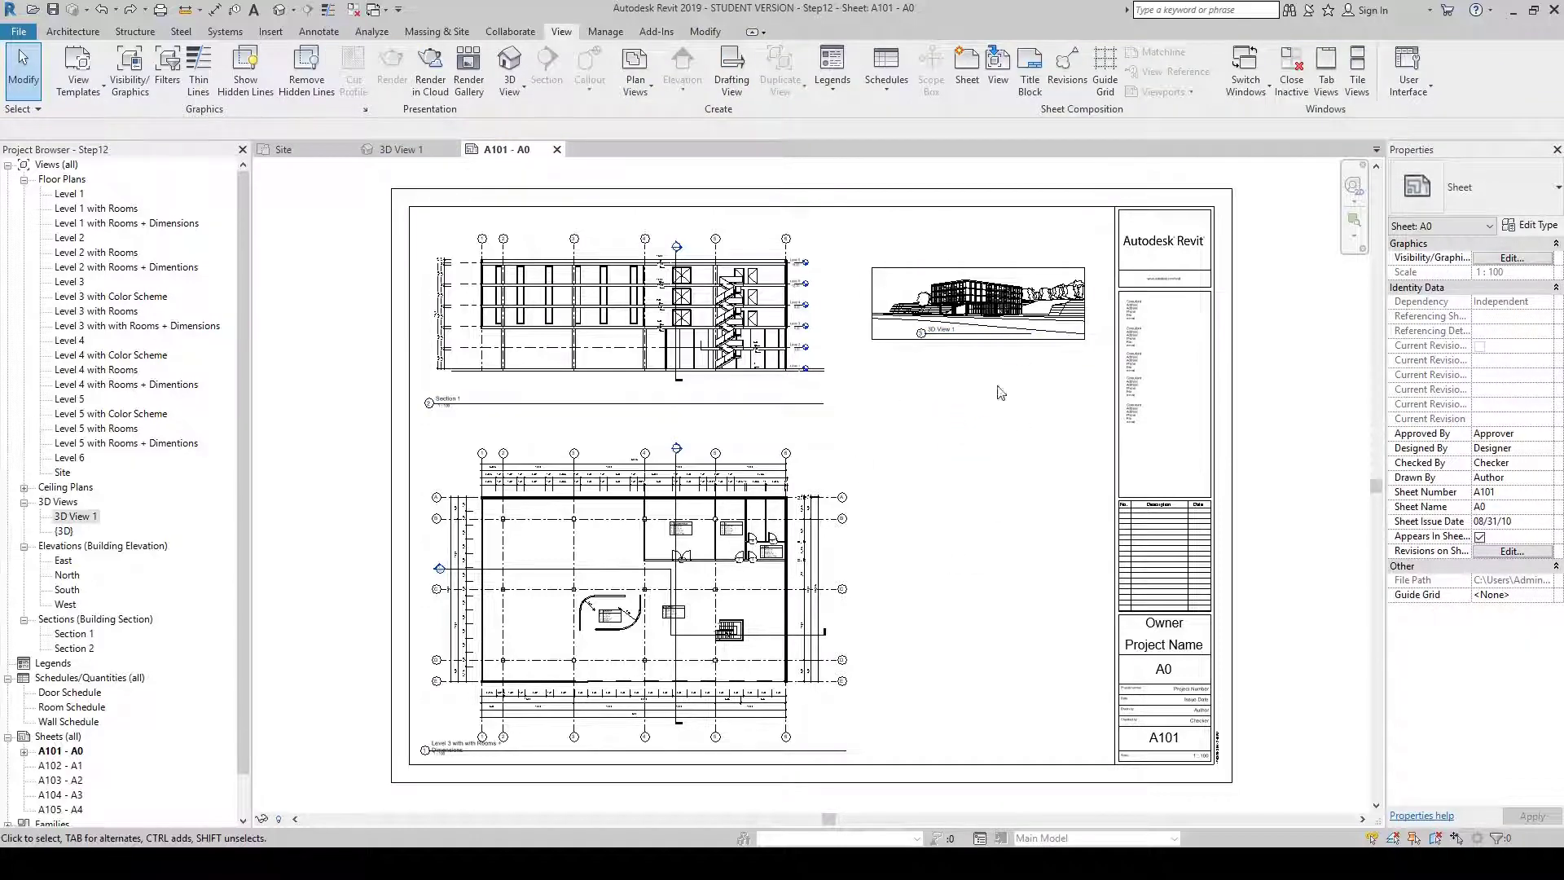
scroll(969, 351, "up", 5)
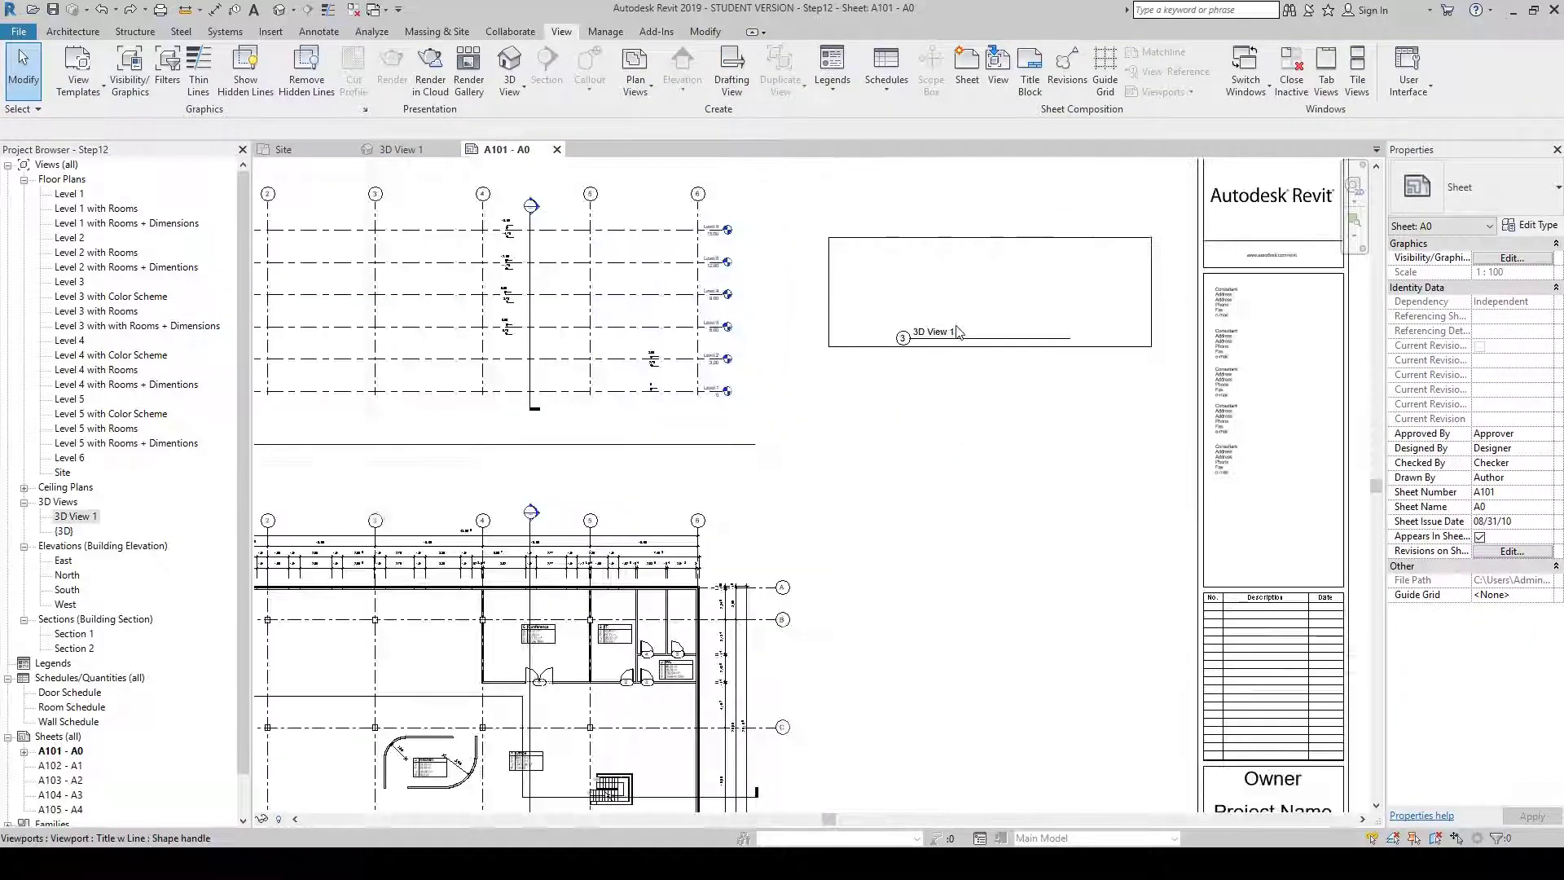
scroll(892, 426, "up", 2)
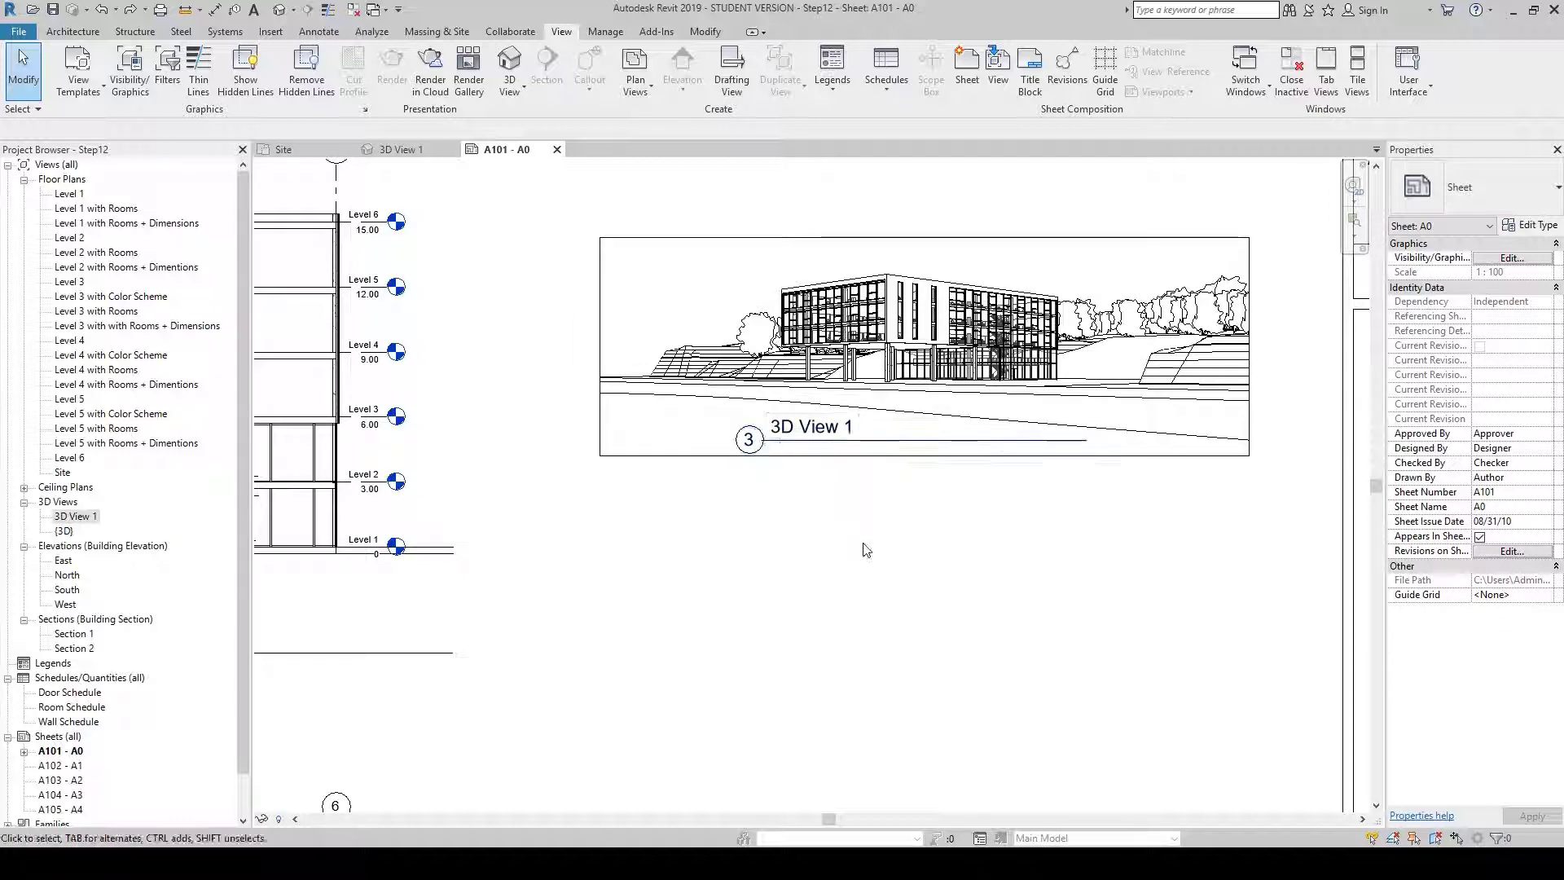
left_click(932, 448)
left_click_drag(932, 448, 784, 506)
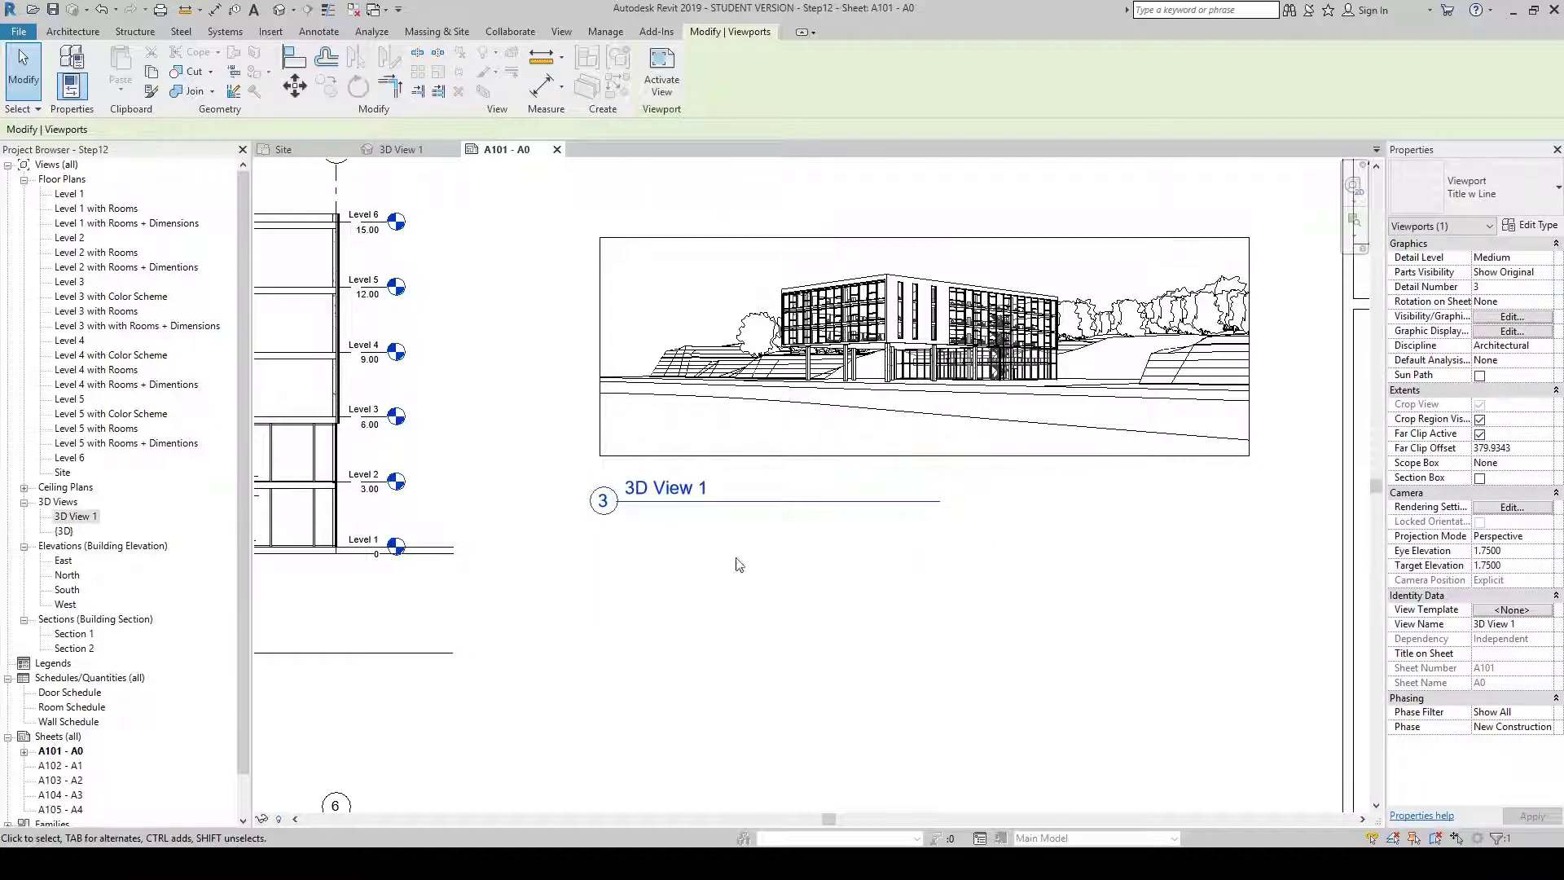
Change the 3D View 1 viewport type to Title No Line
left_click(1497, 191)
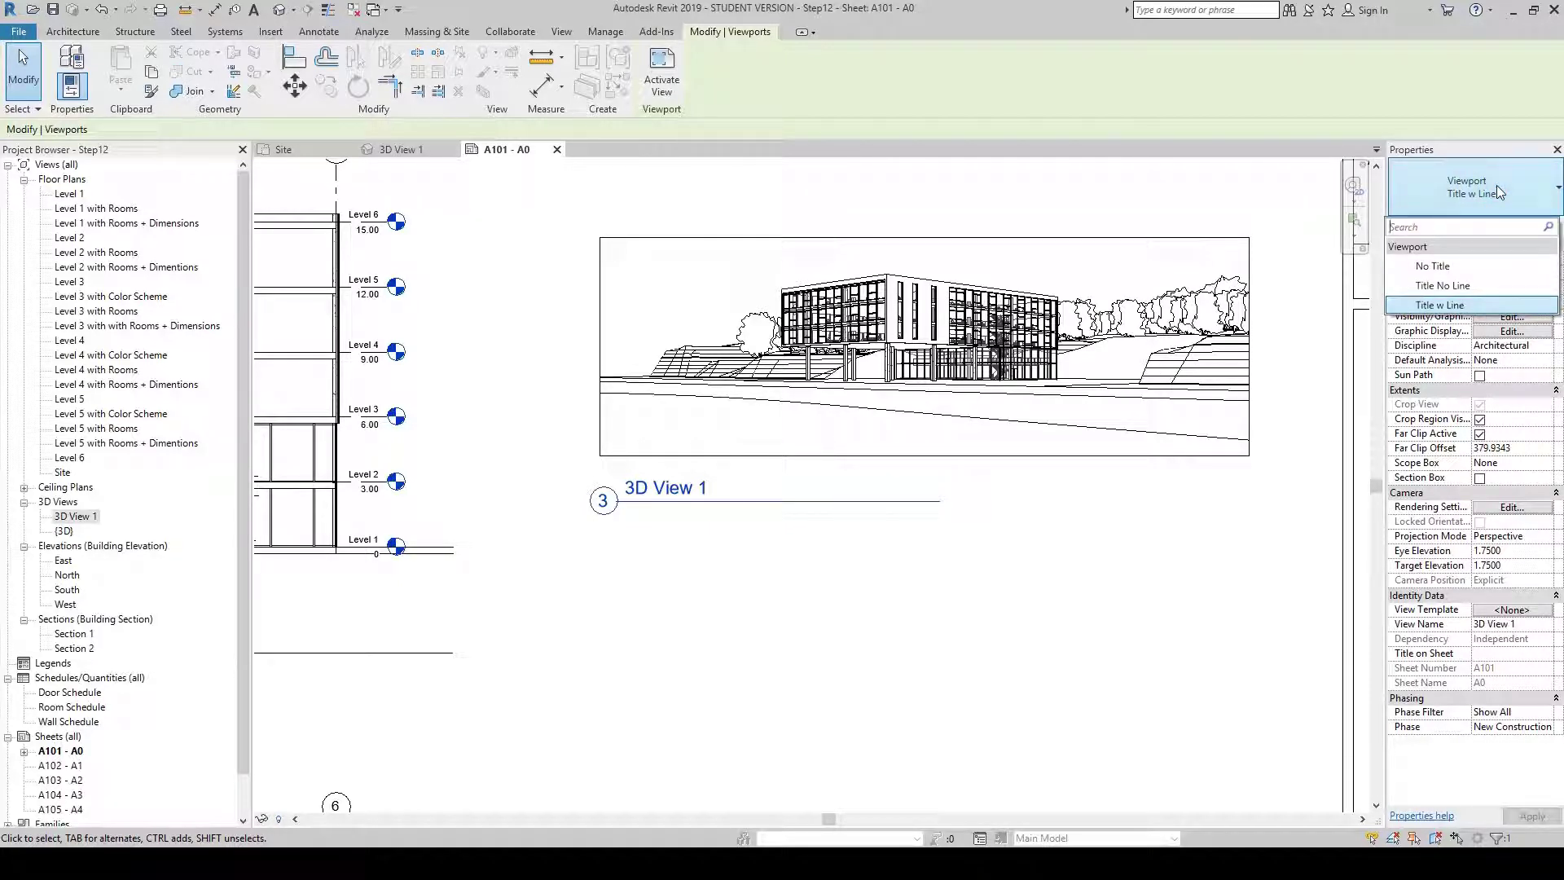
left_click(1443, 285)
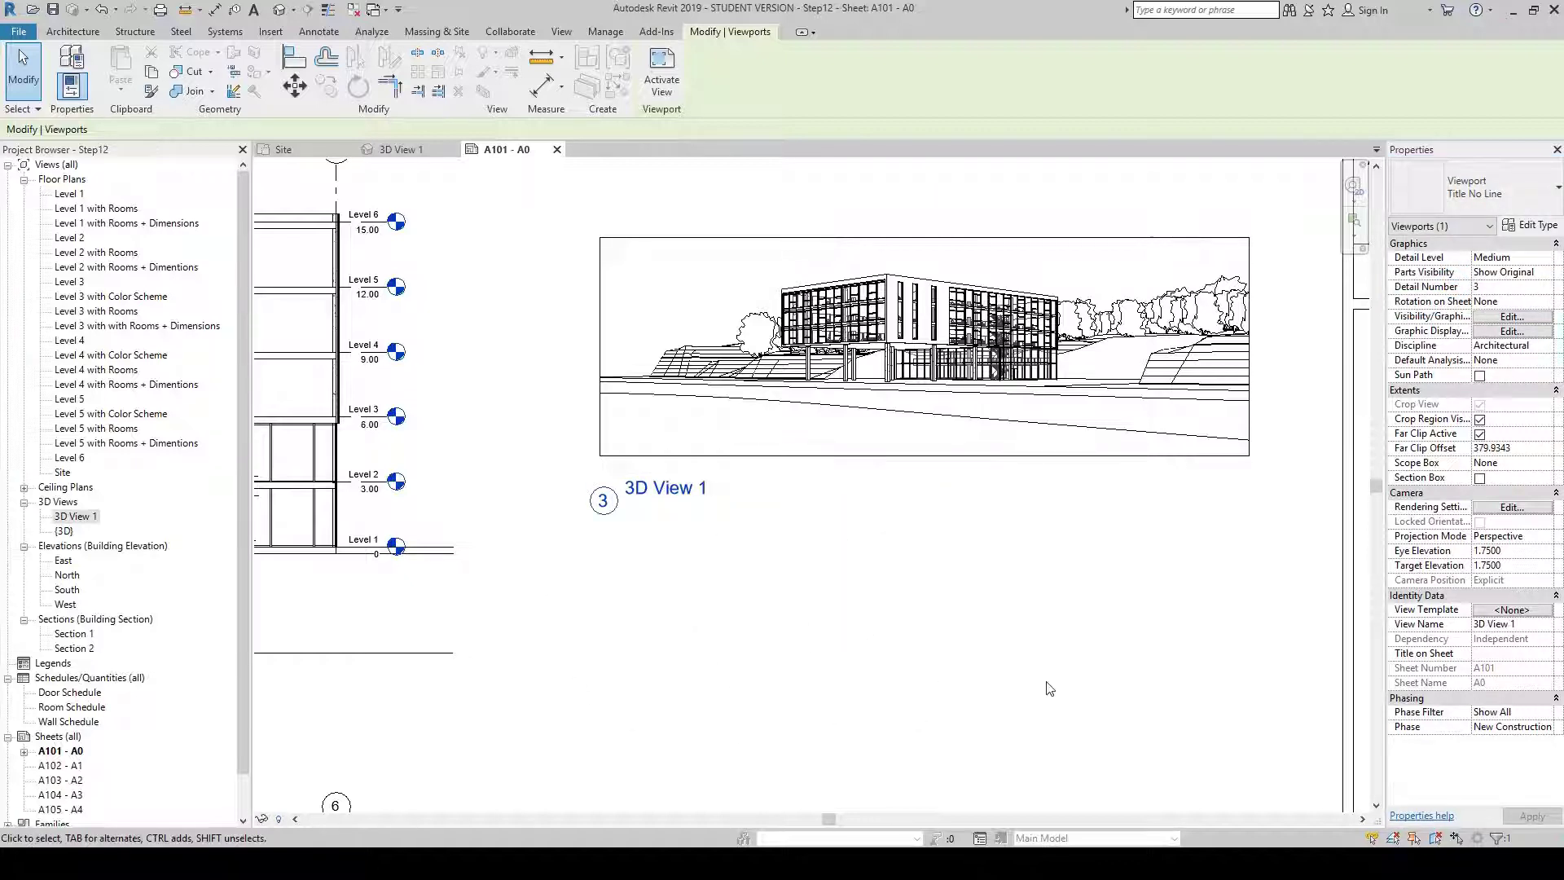
scroll(1047, 683, "down", 3)
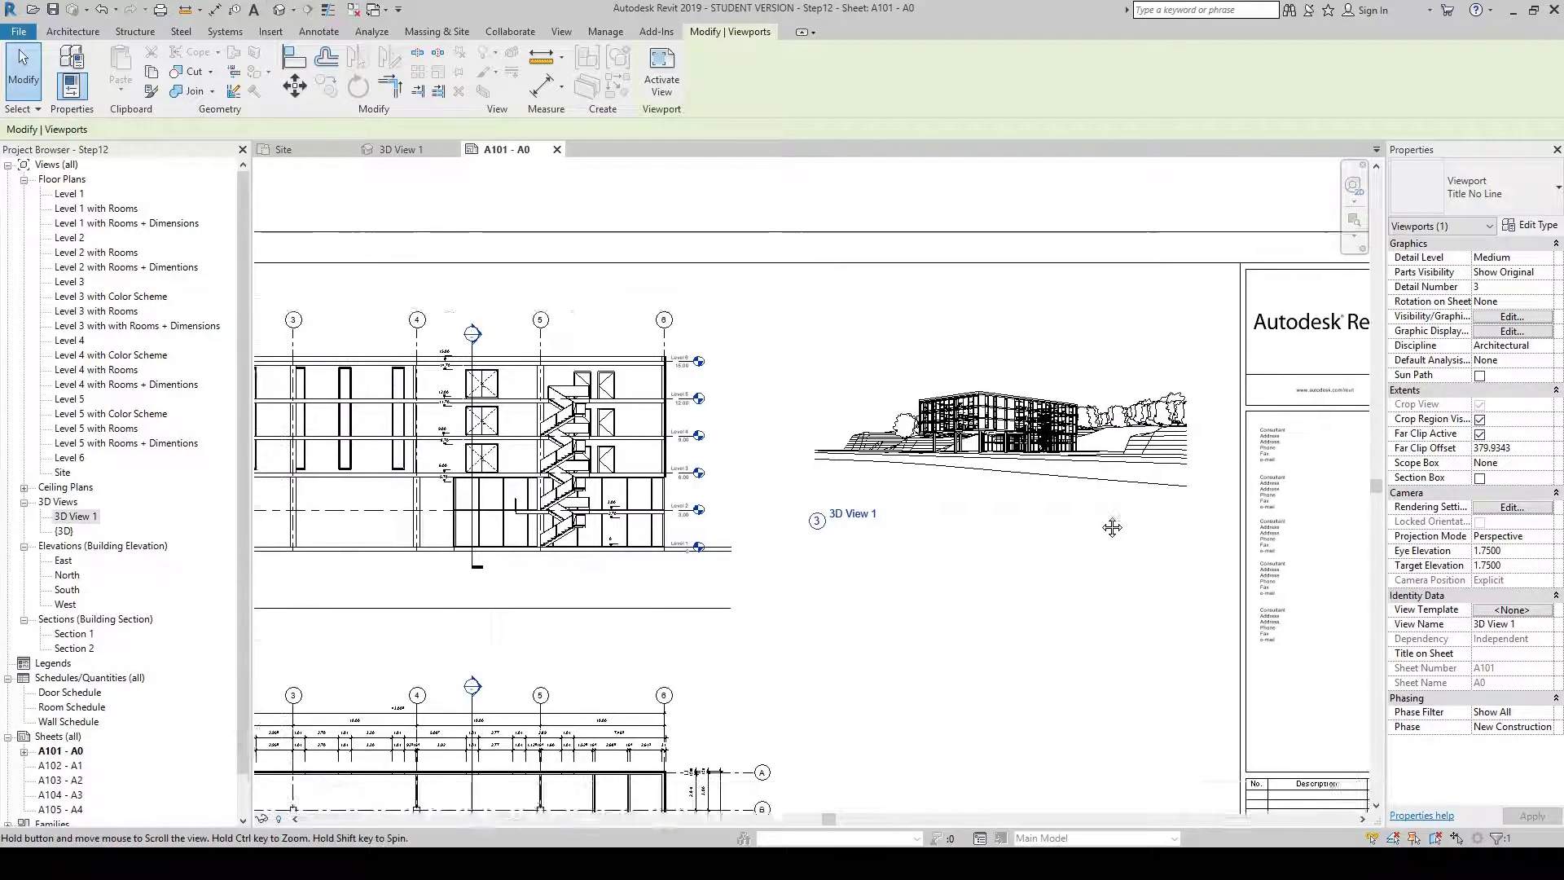
left_click(1070, 547)
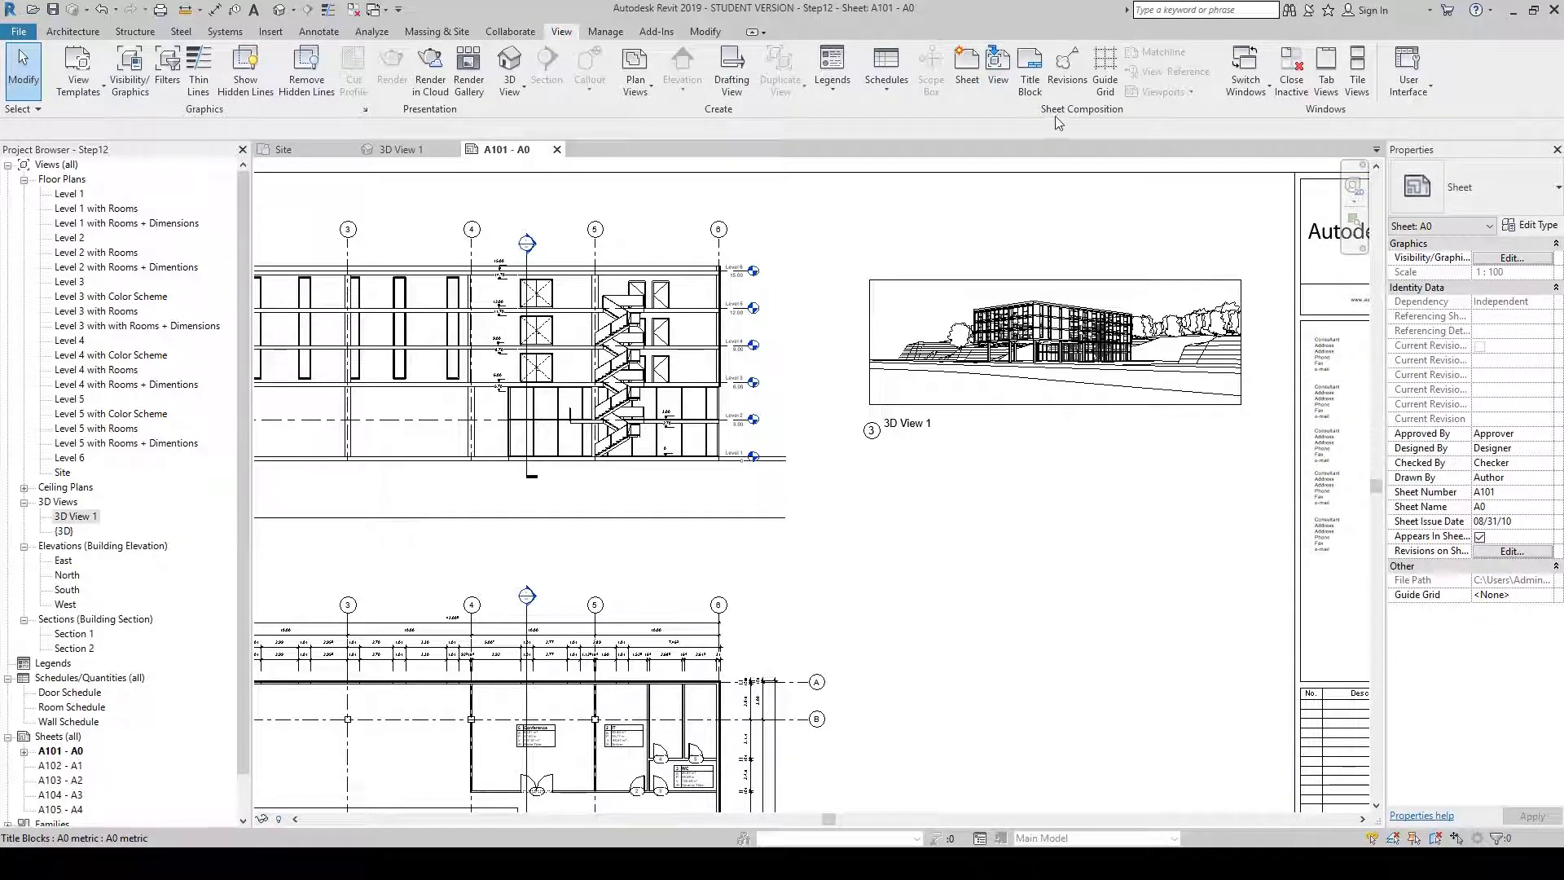
Add Guide Grid 1, align the 3D View 1 viewport to it, then delete the guide grid
left_click(1106, 65)
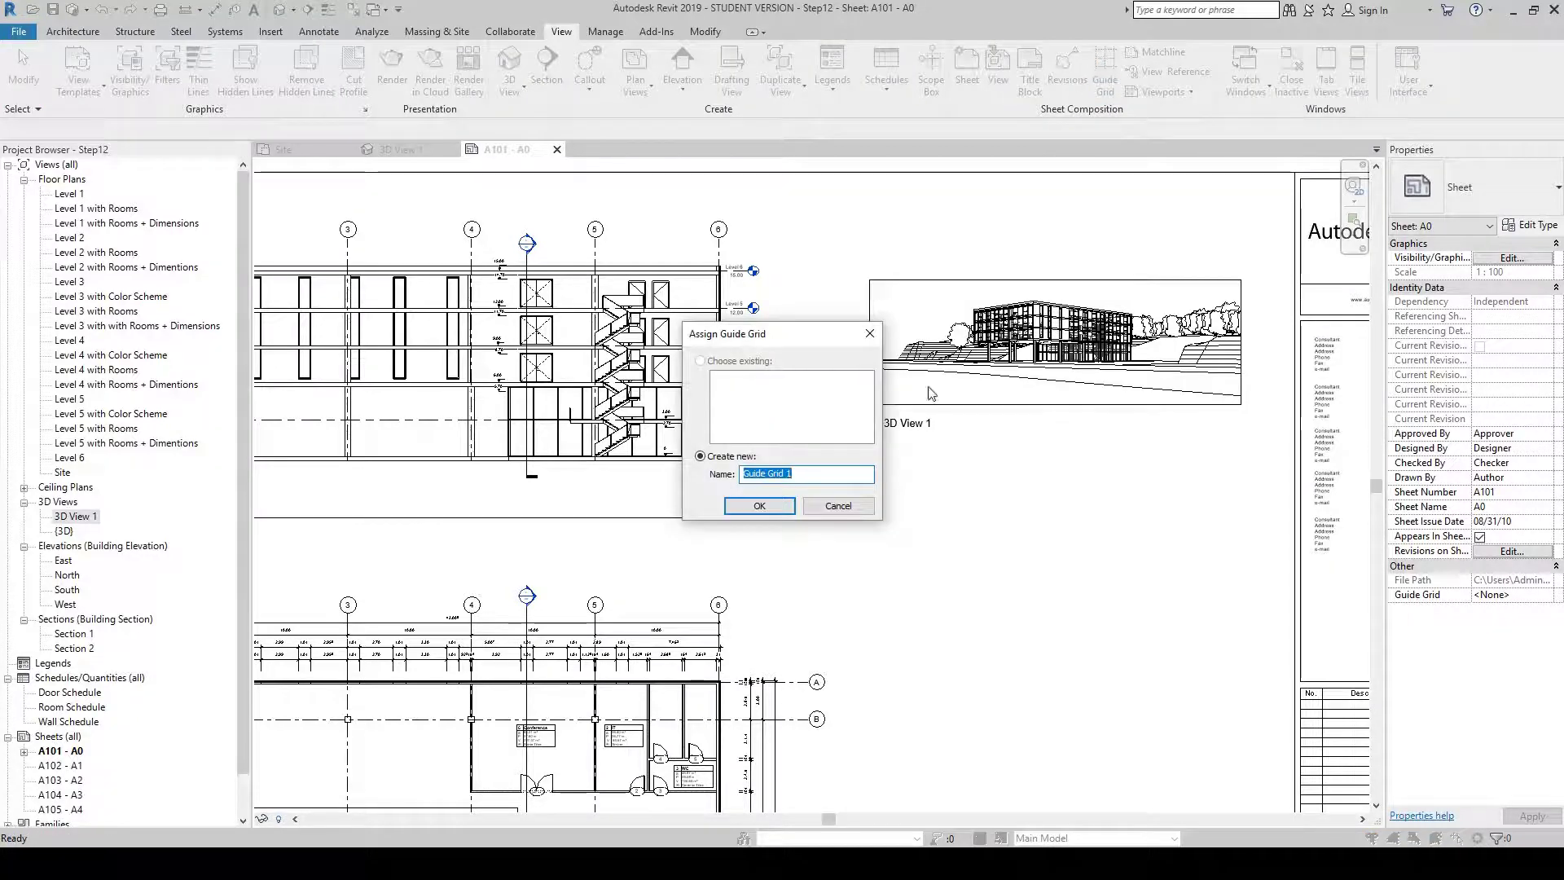
left_click(771, 508)
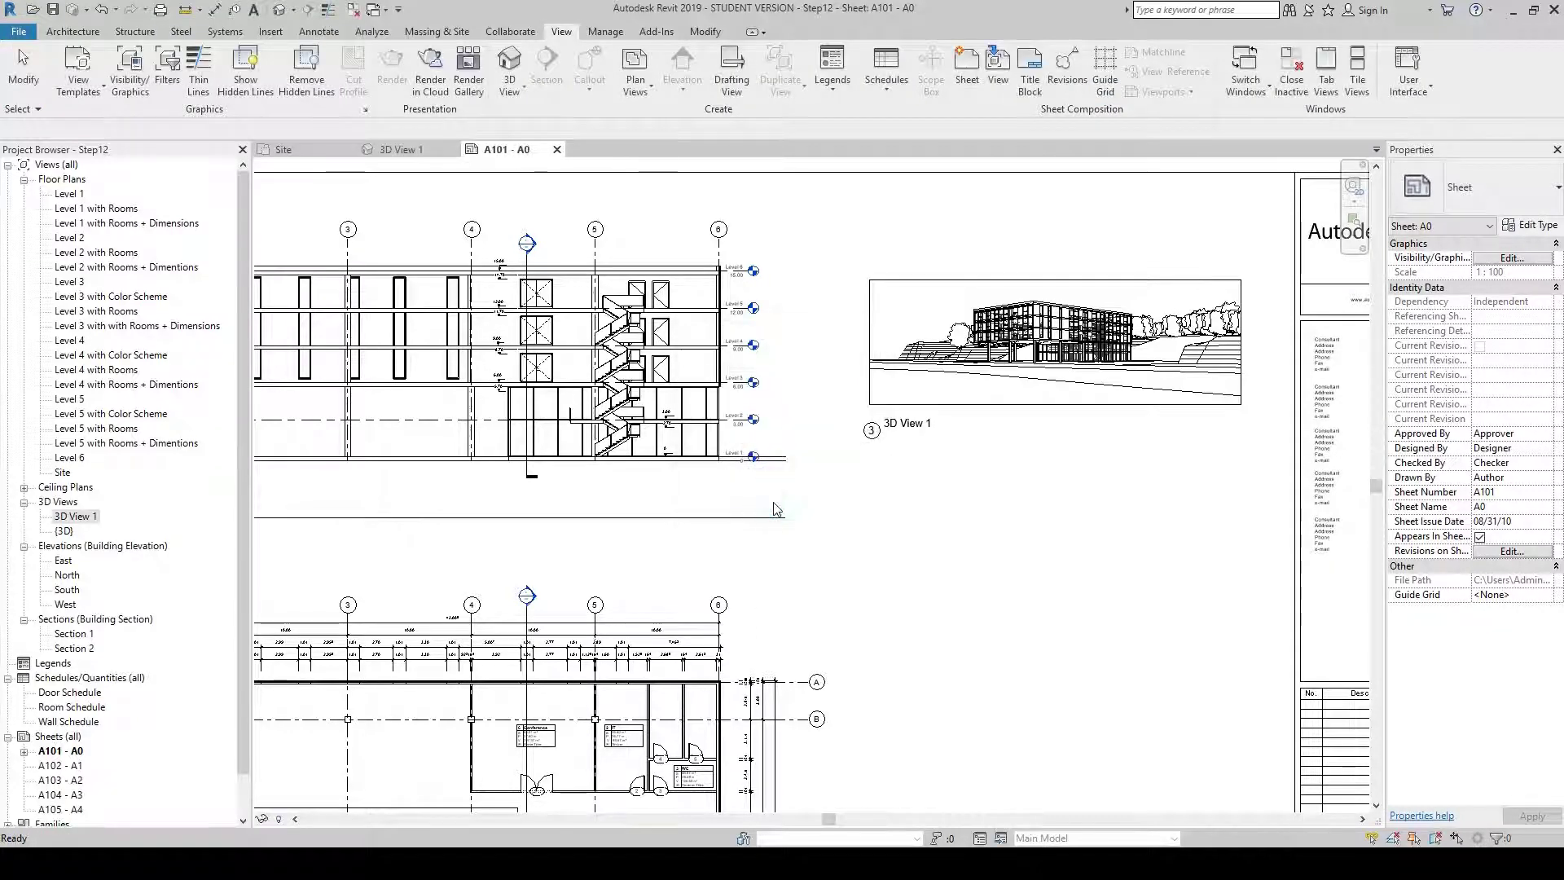
scroll(939, 519, "down", 5)
middle_click_drag(945, 509, 935, 441)
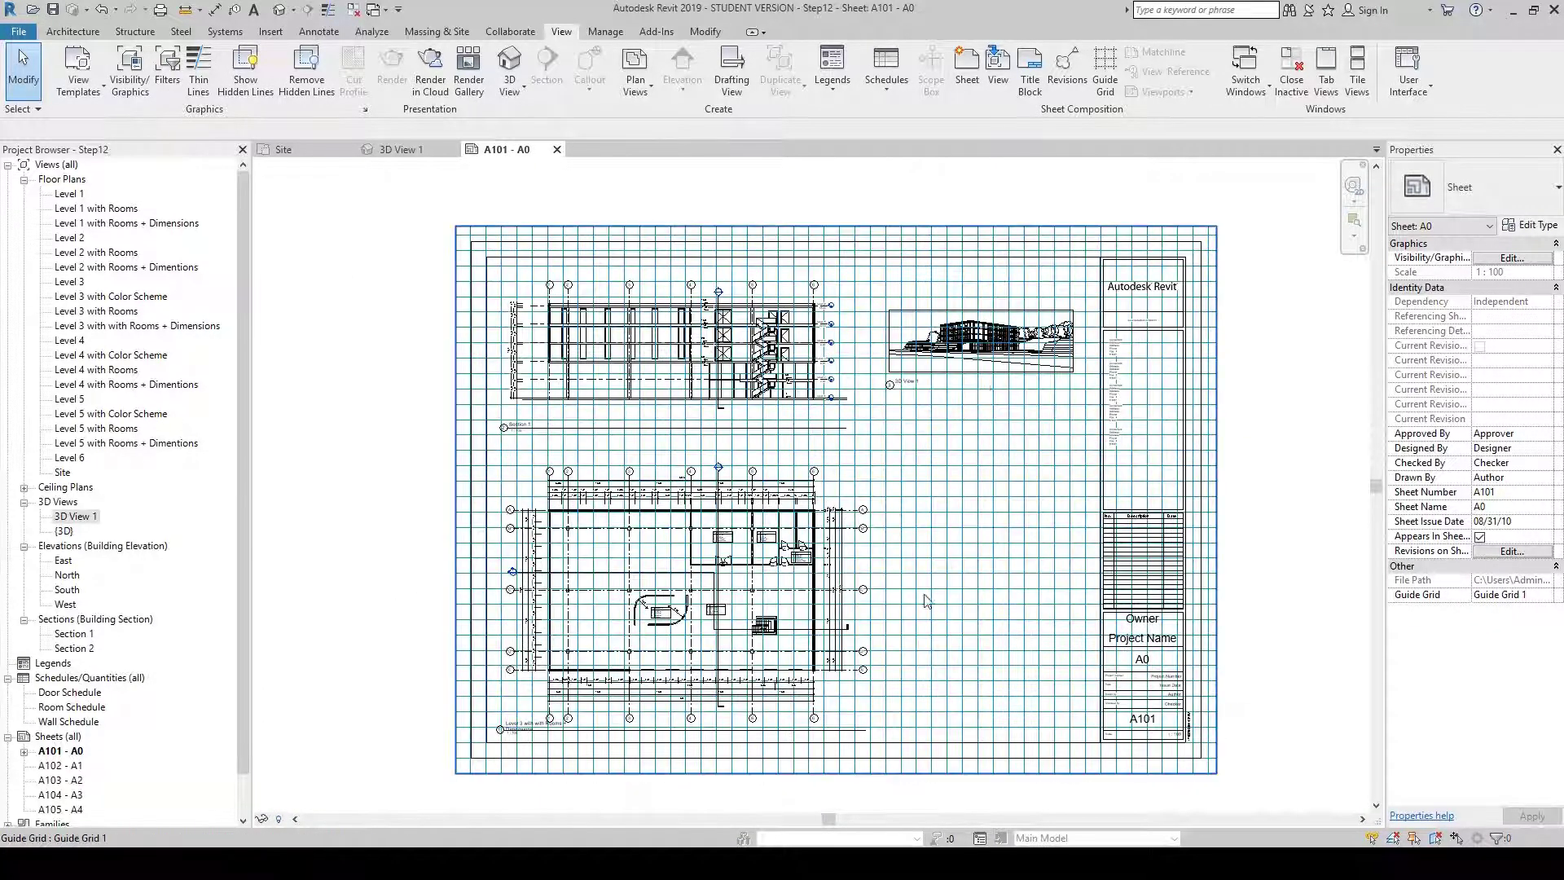
scroll(936, 364, "up", 4)
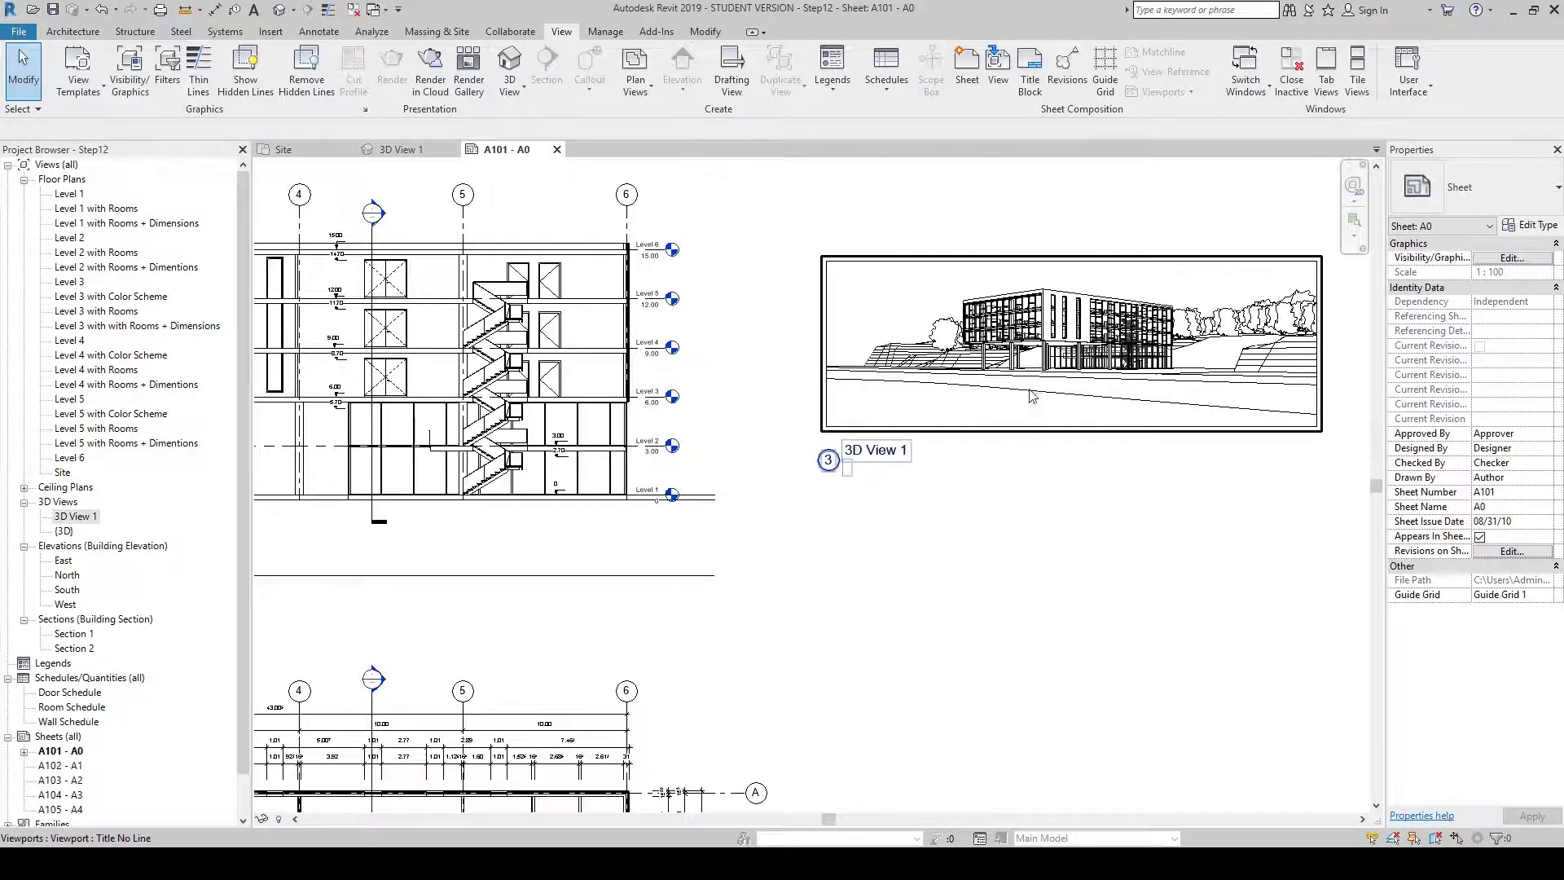
left_click_drag(1030, 394, 994, 372)
scroll(998, 373, "down", 5)
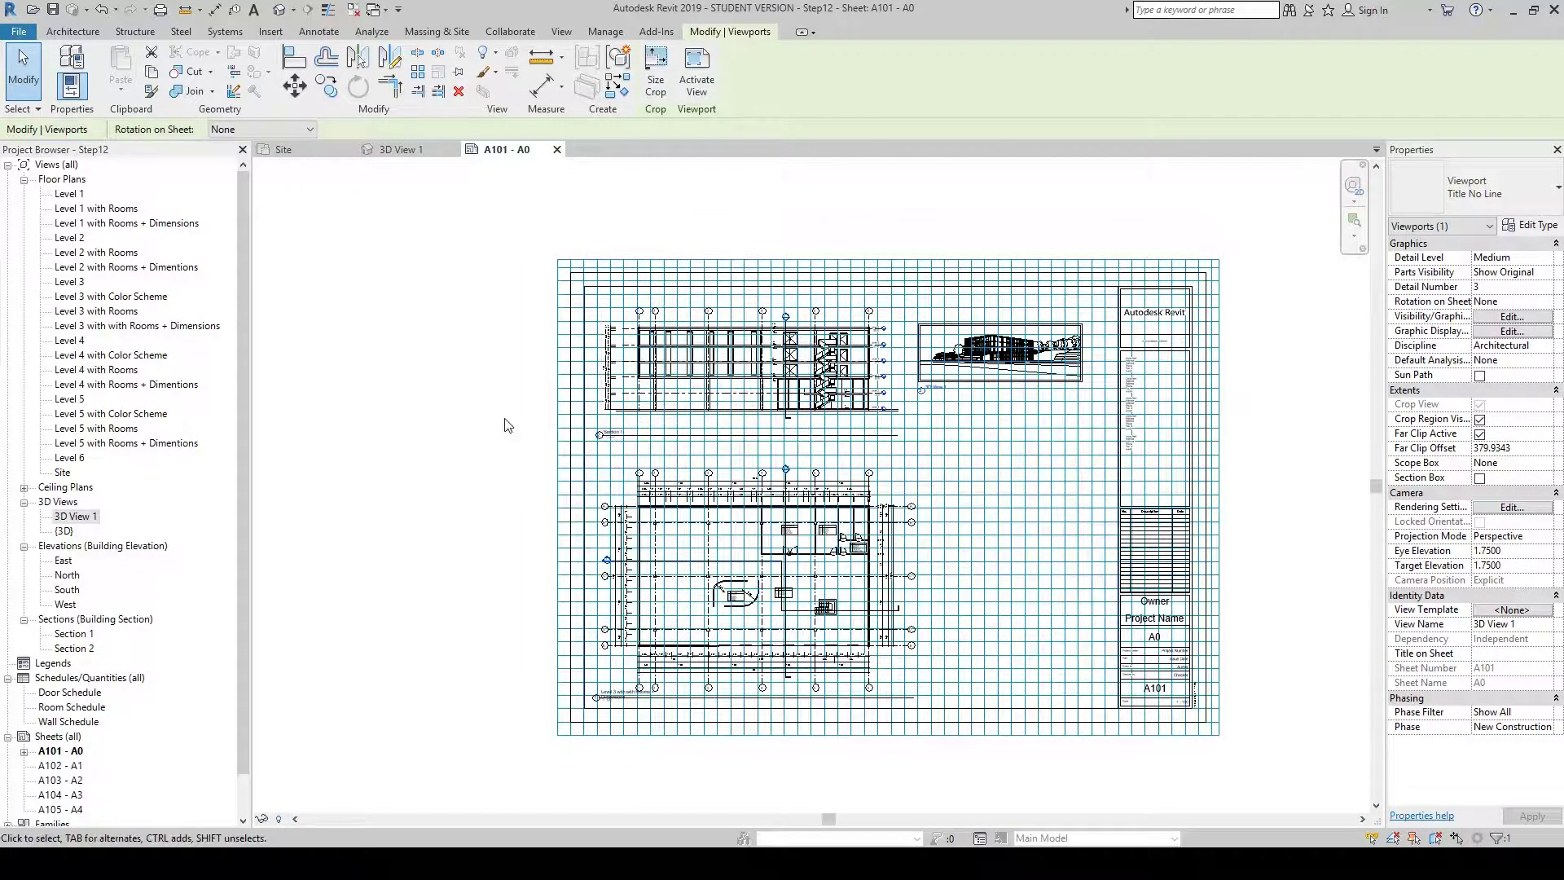
middle_click_drag(481, 384, 429, 389)
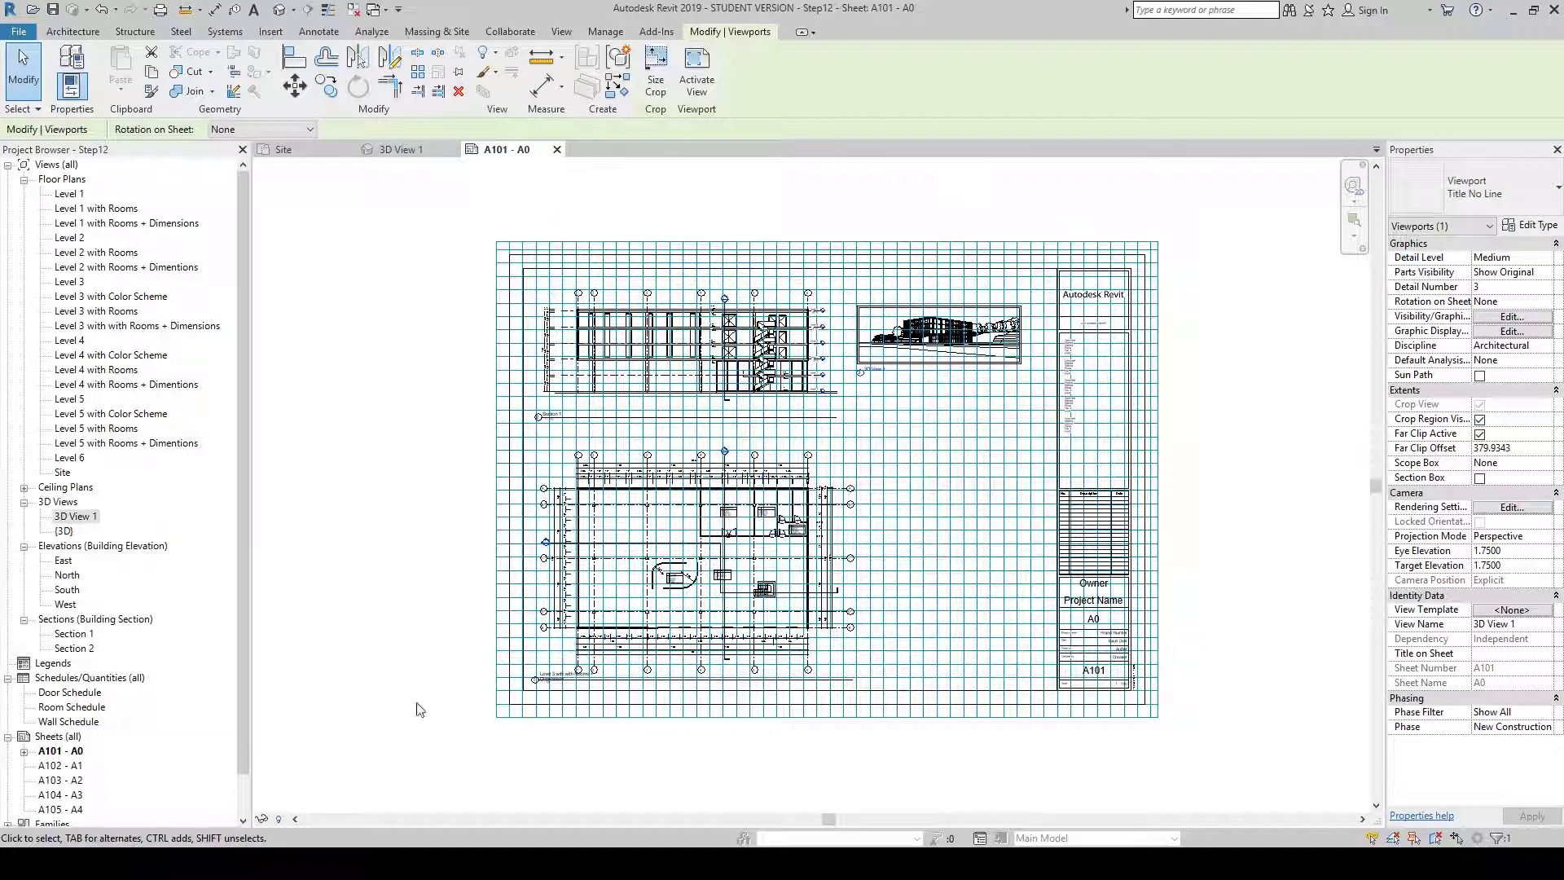
left_click(1160, 405)
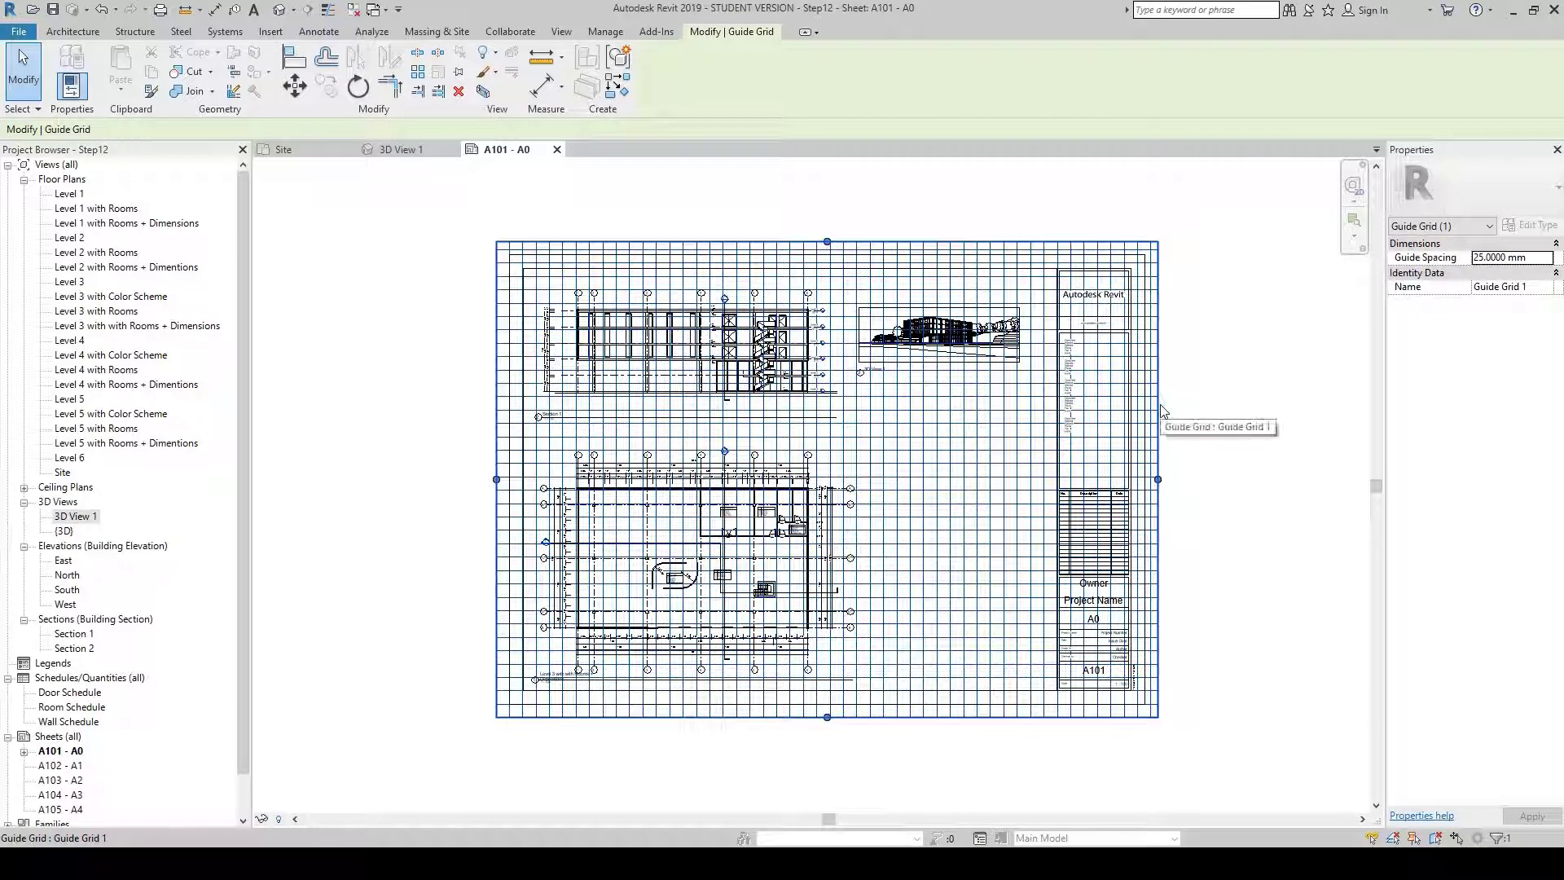
key("Delete")
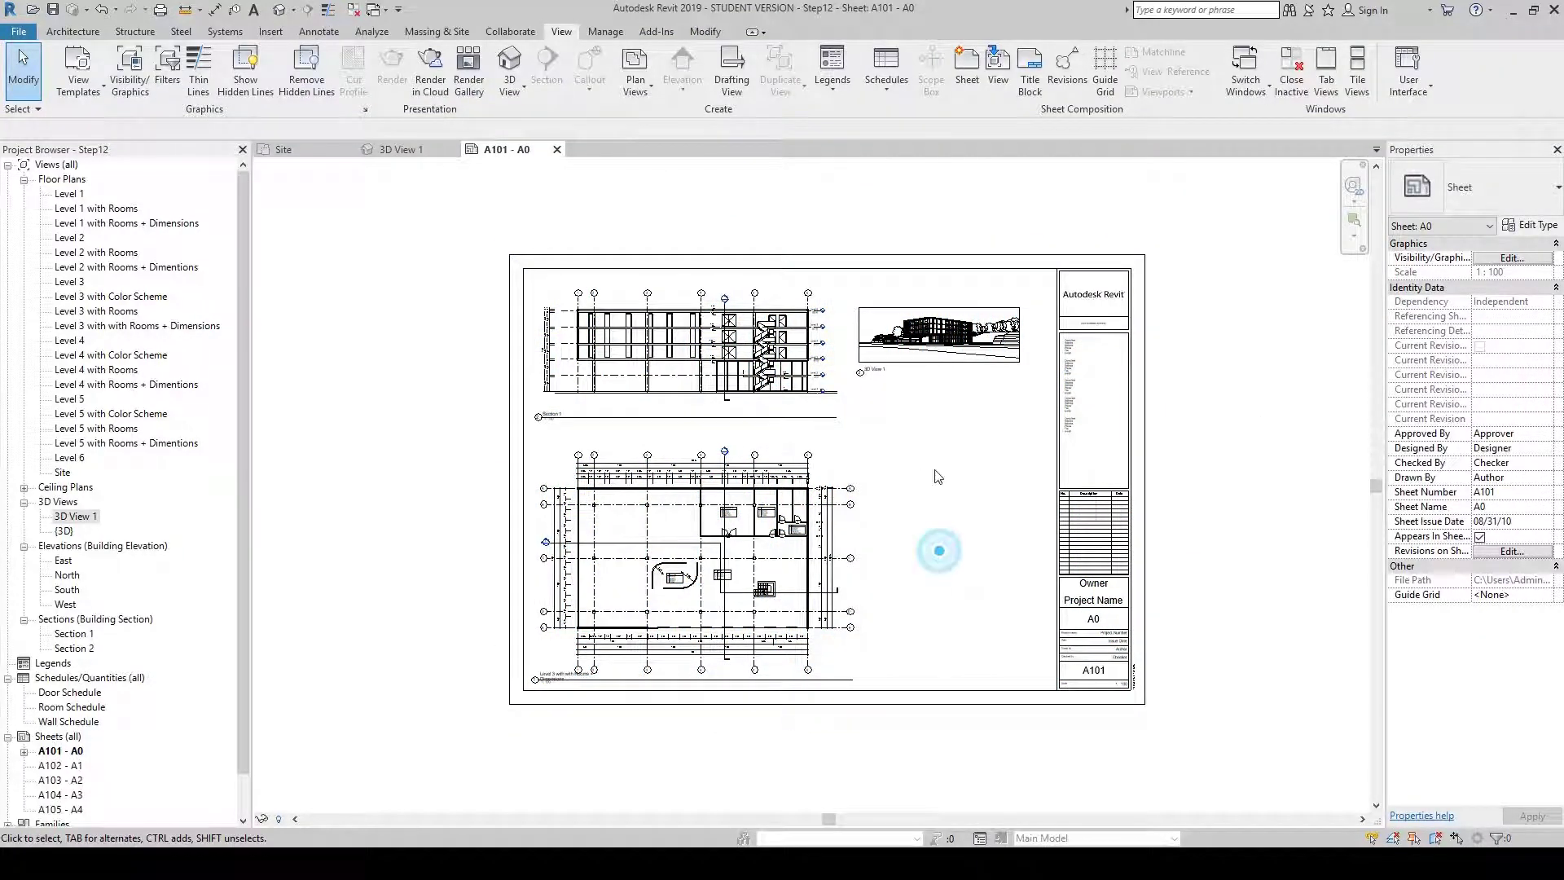
scroll(913, 468, "up", 1)
middle_click_drag(914, 466, 918, 474)
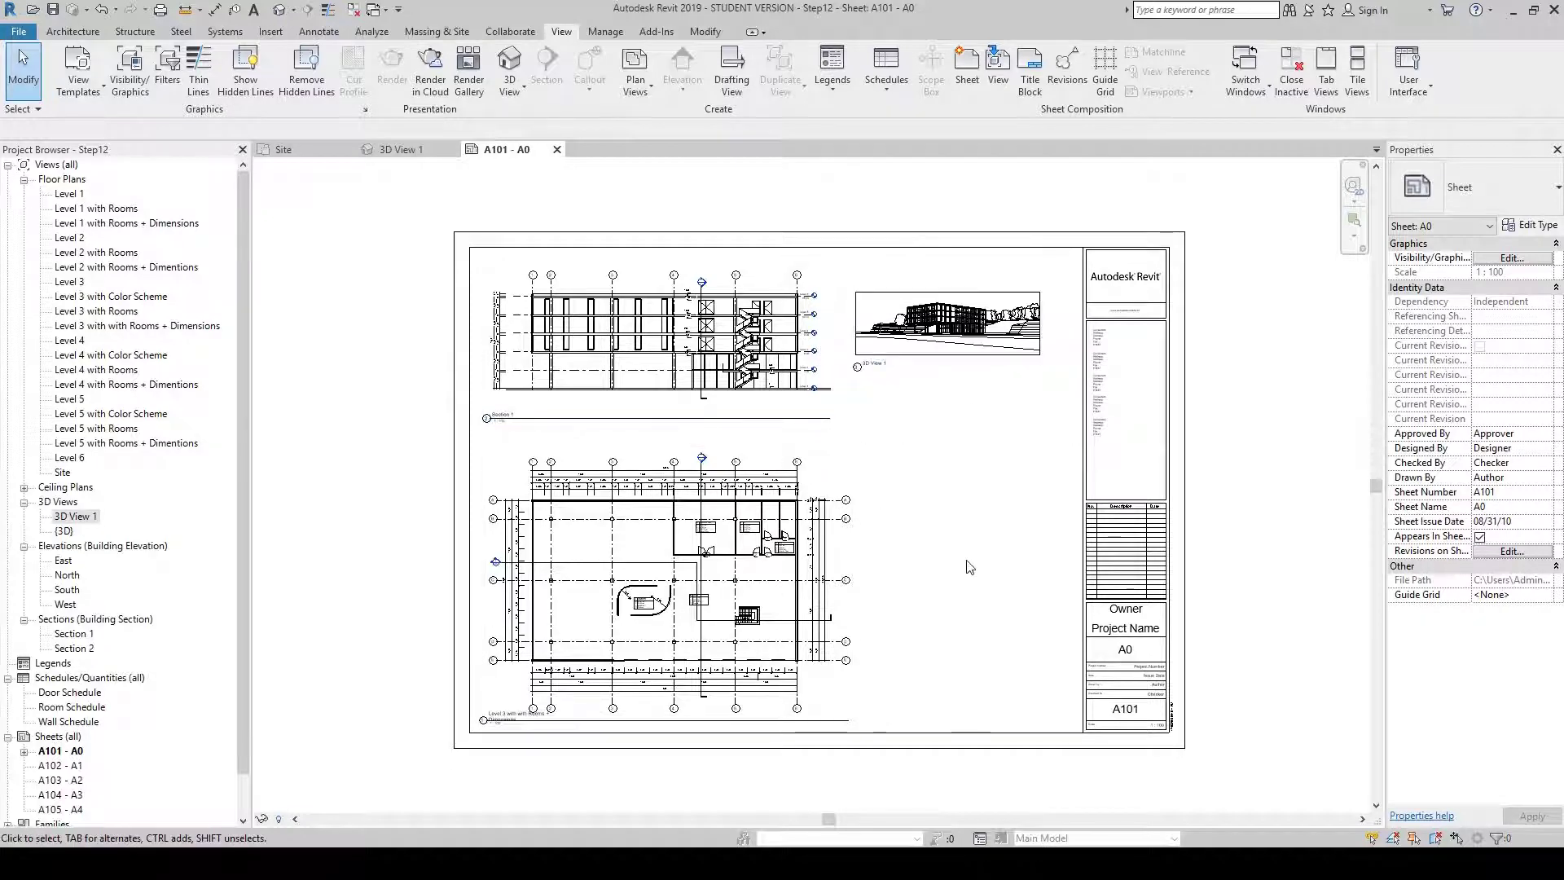
left_click(645, 517)
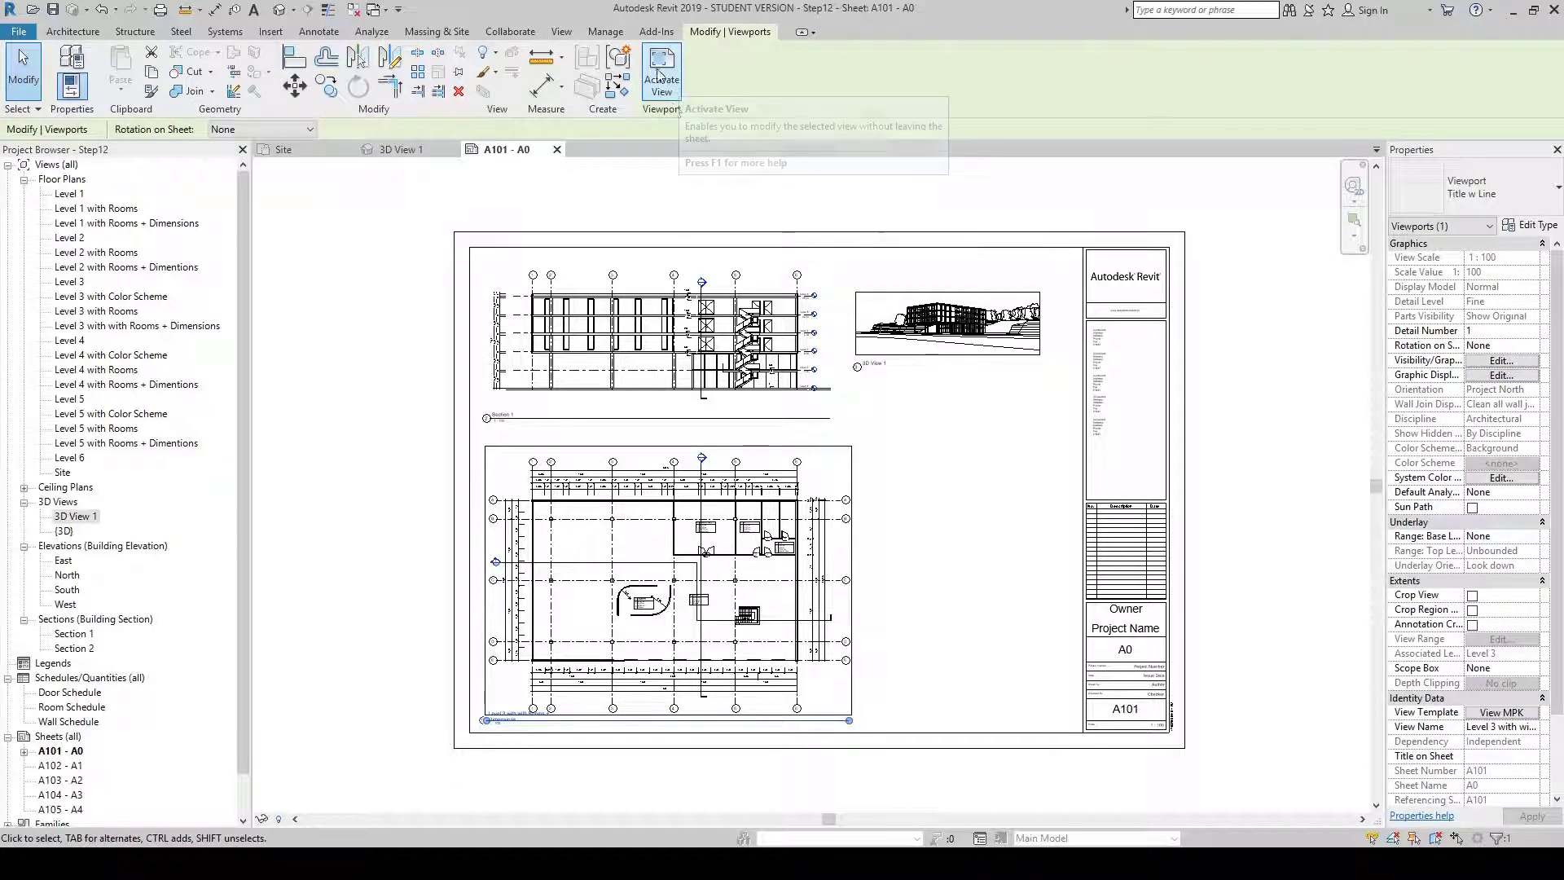
Activate the floor-plan viewport and select its left-side dimension strings plus grid line 1
double_click(649, 532)
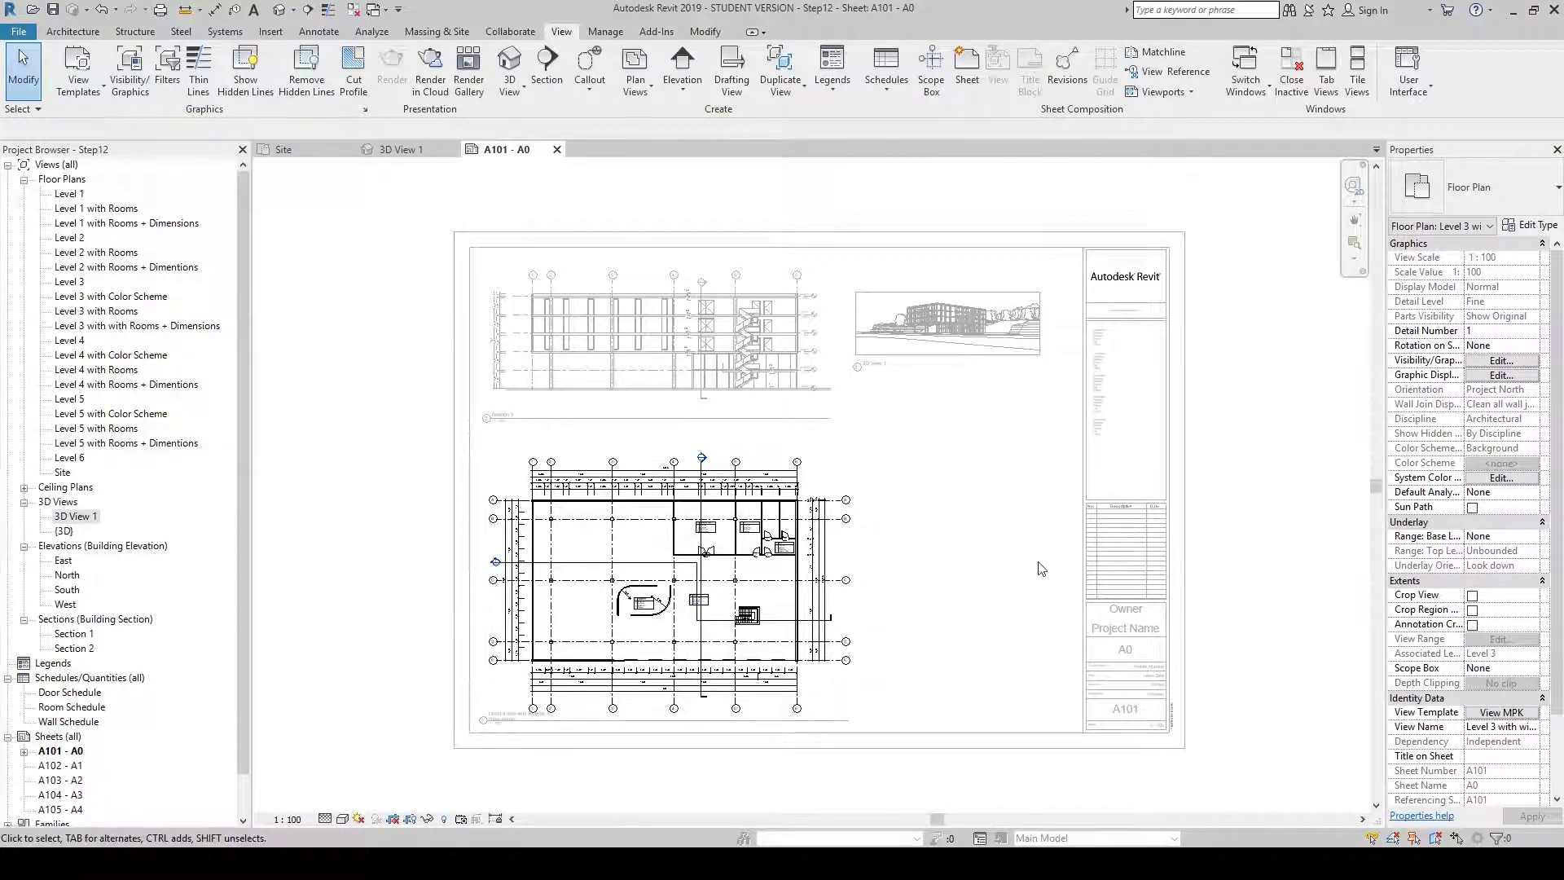
scroll(462, 638, "up", 3)
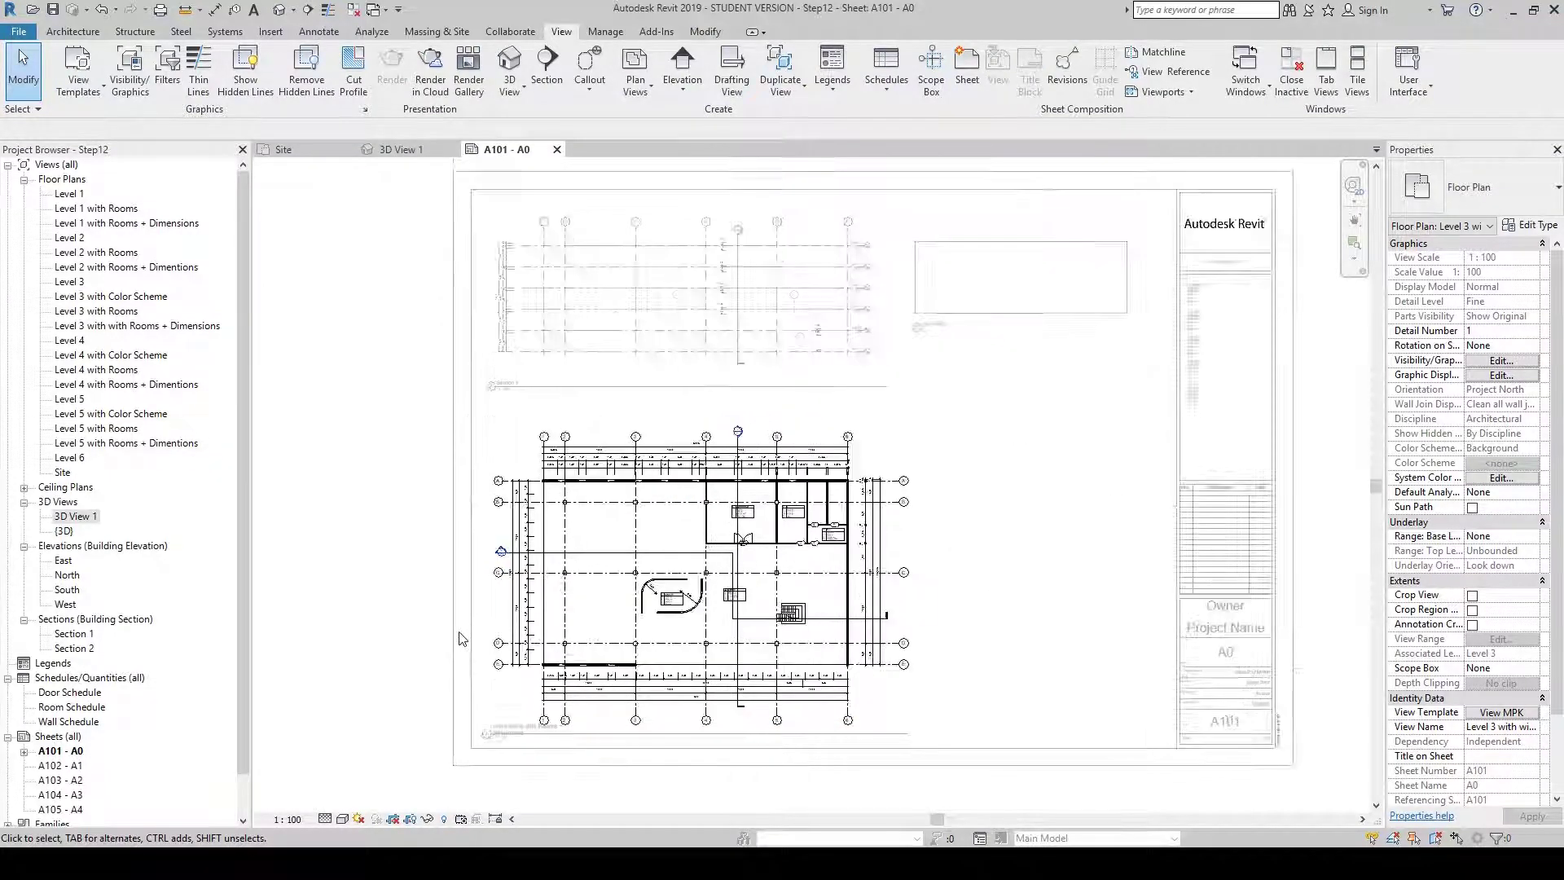
middle_click_drag(461, 638, 475, 532)
scroll(452, 531, "up", 2)
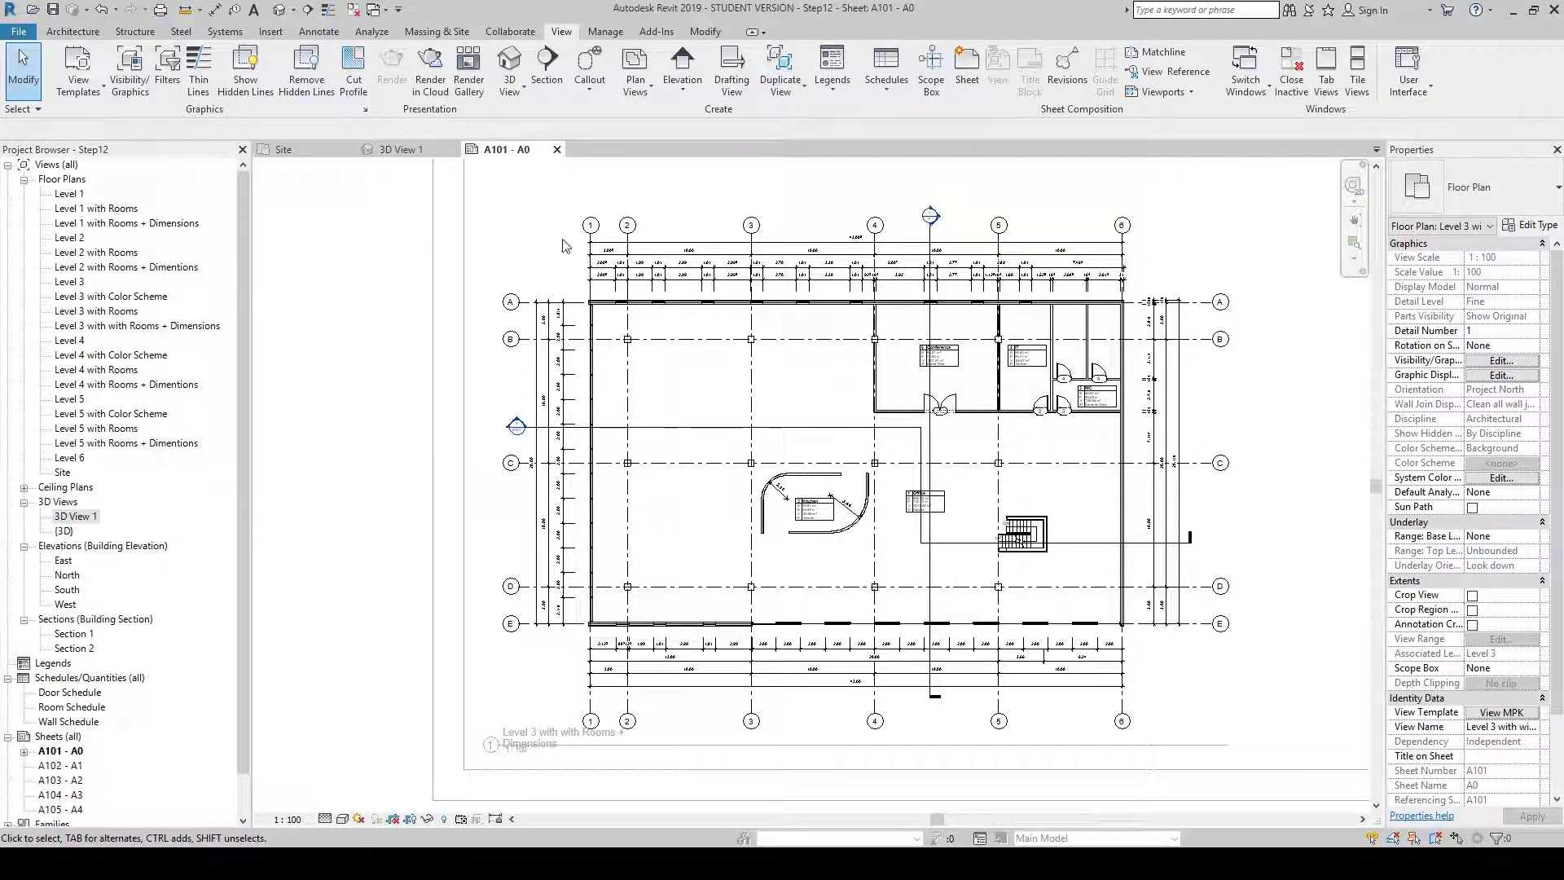
left_click_drag(446, 228, 587, 666)
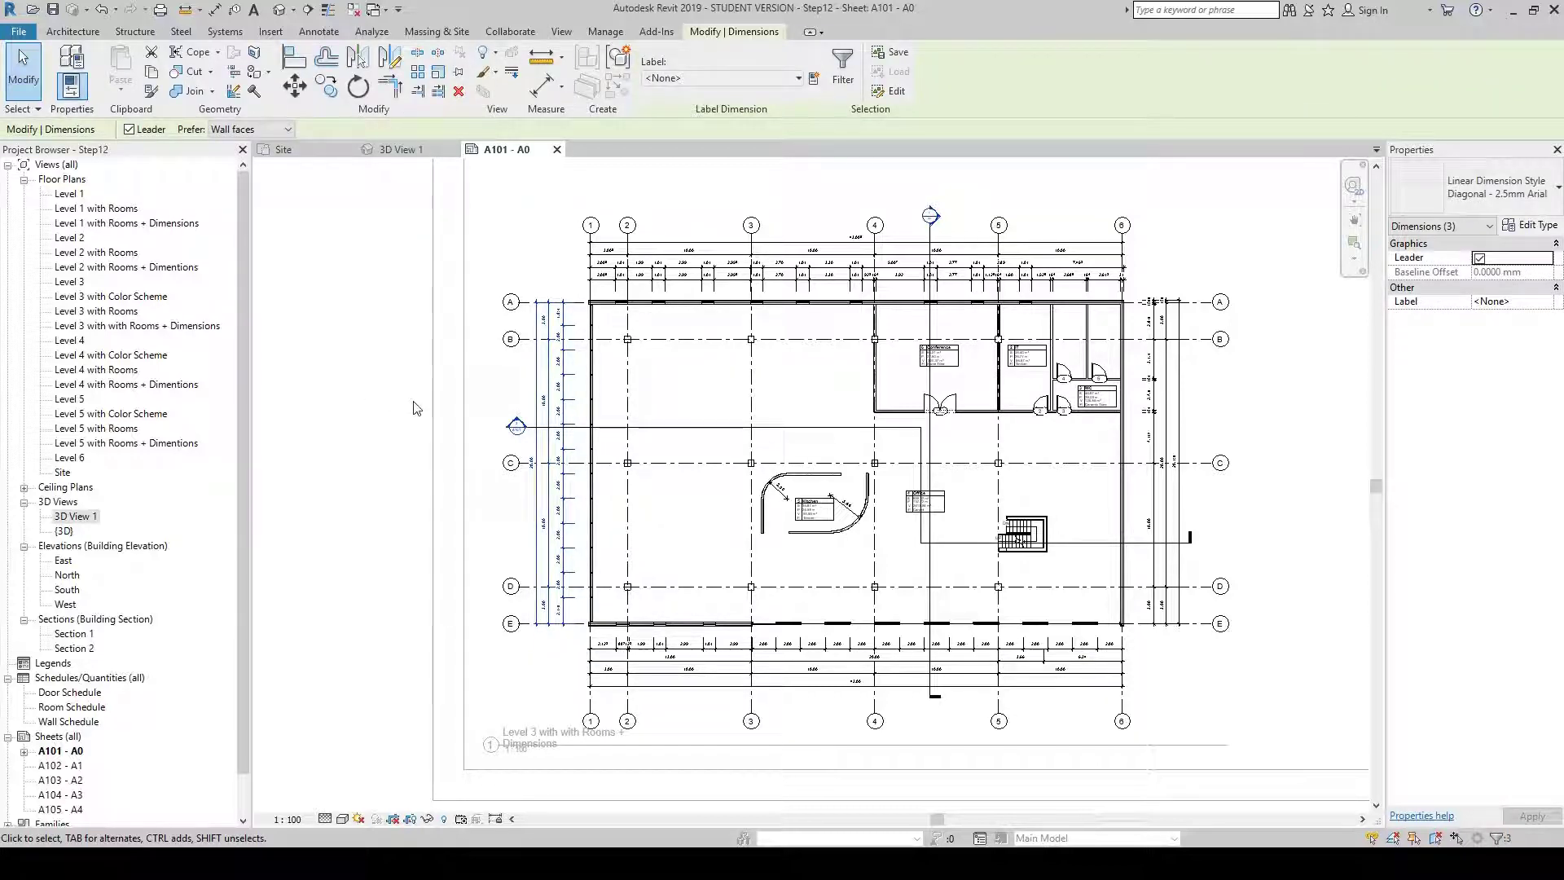
scroll(592, 274, "up", 4)
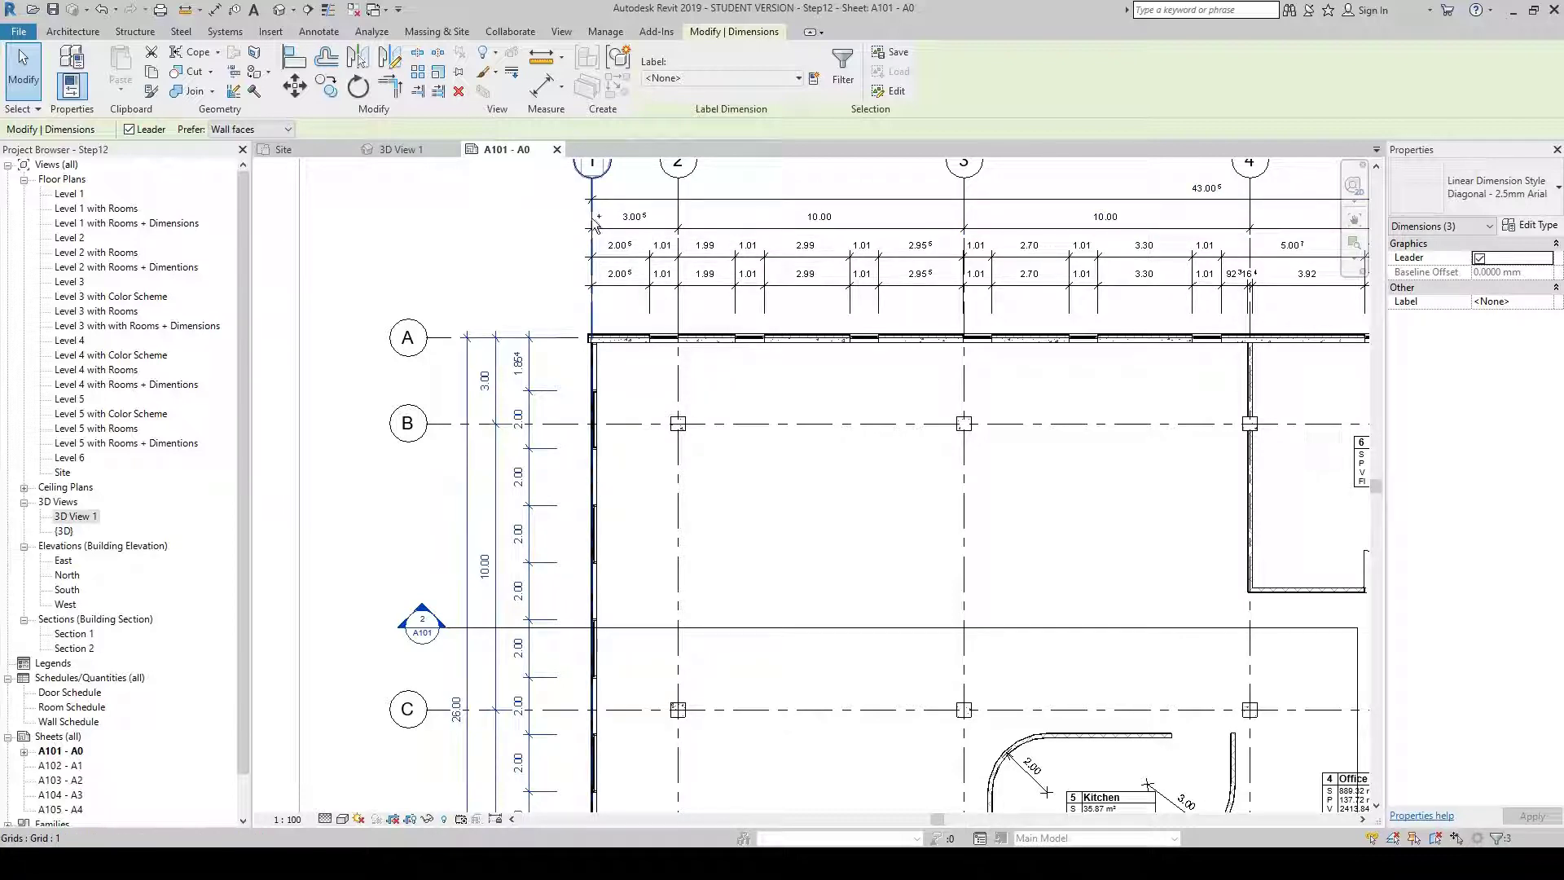
left_click(593, 224, "ctrl")
scroll(603, 244, "down", 3)
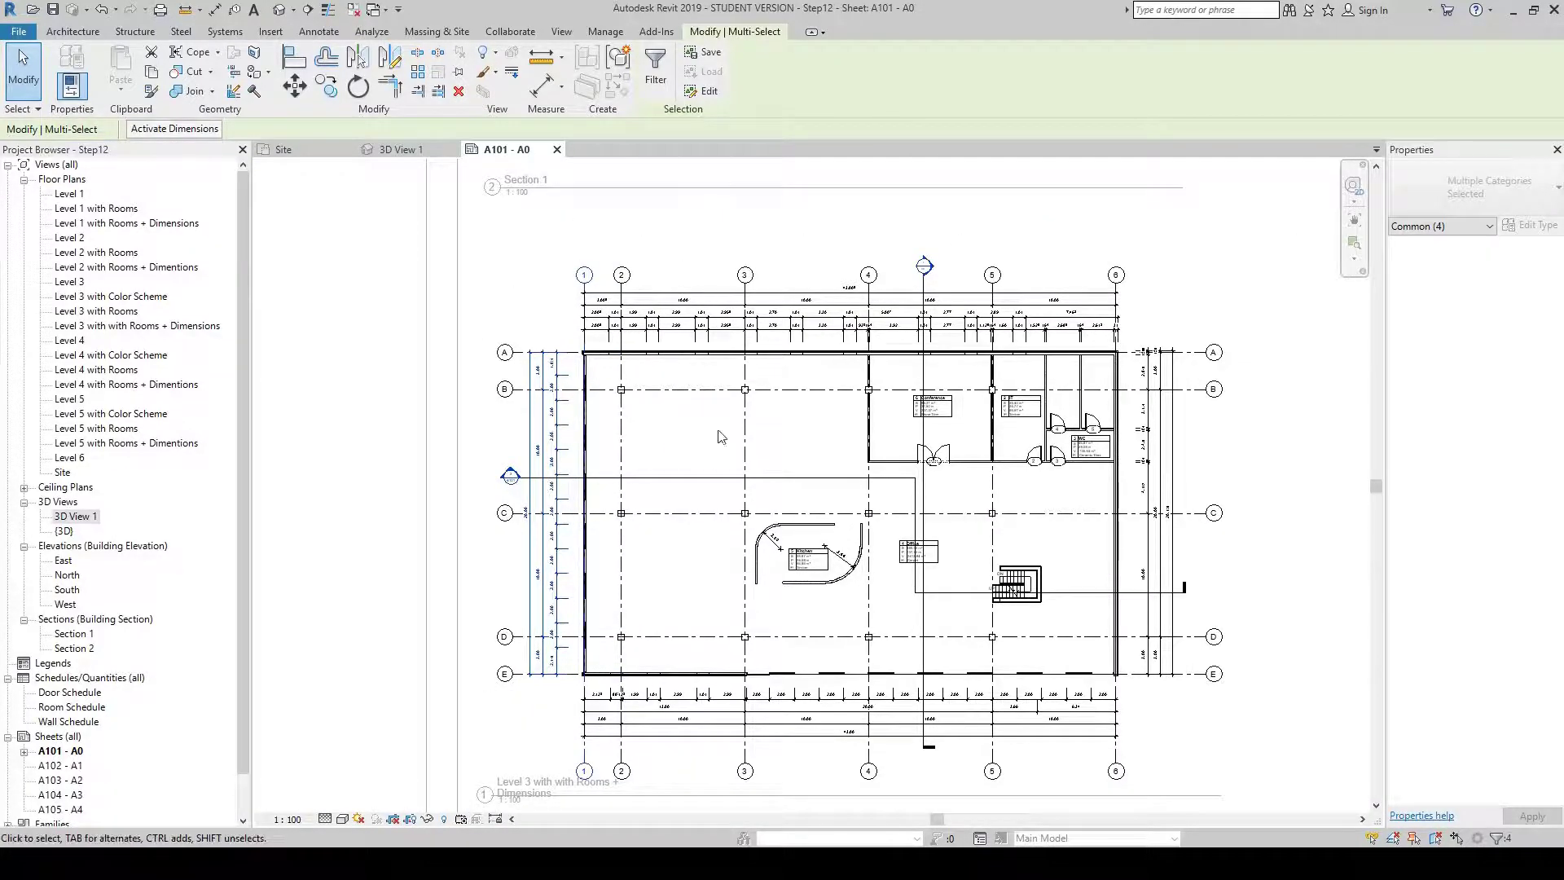
Filter the selection to Grids and Dimensions, then drag grid line 1 further left
left_click(656, 72)
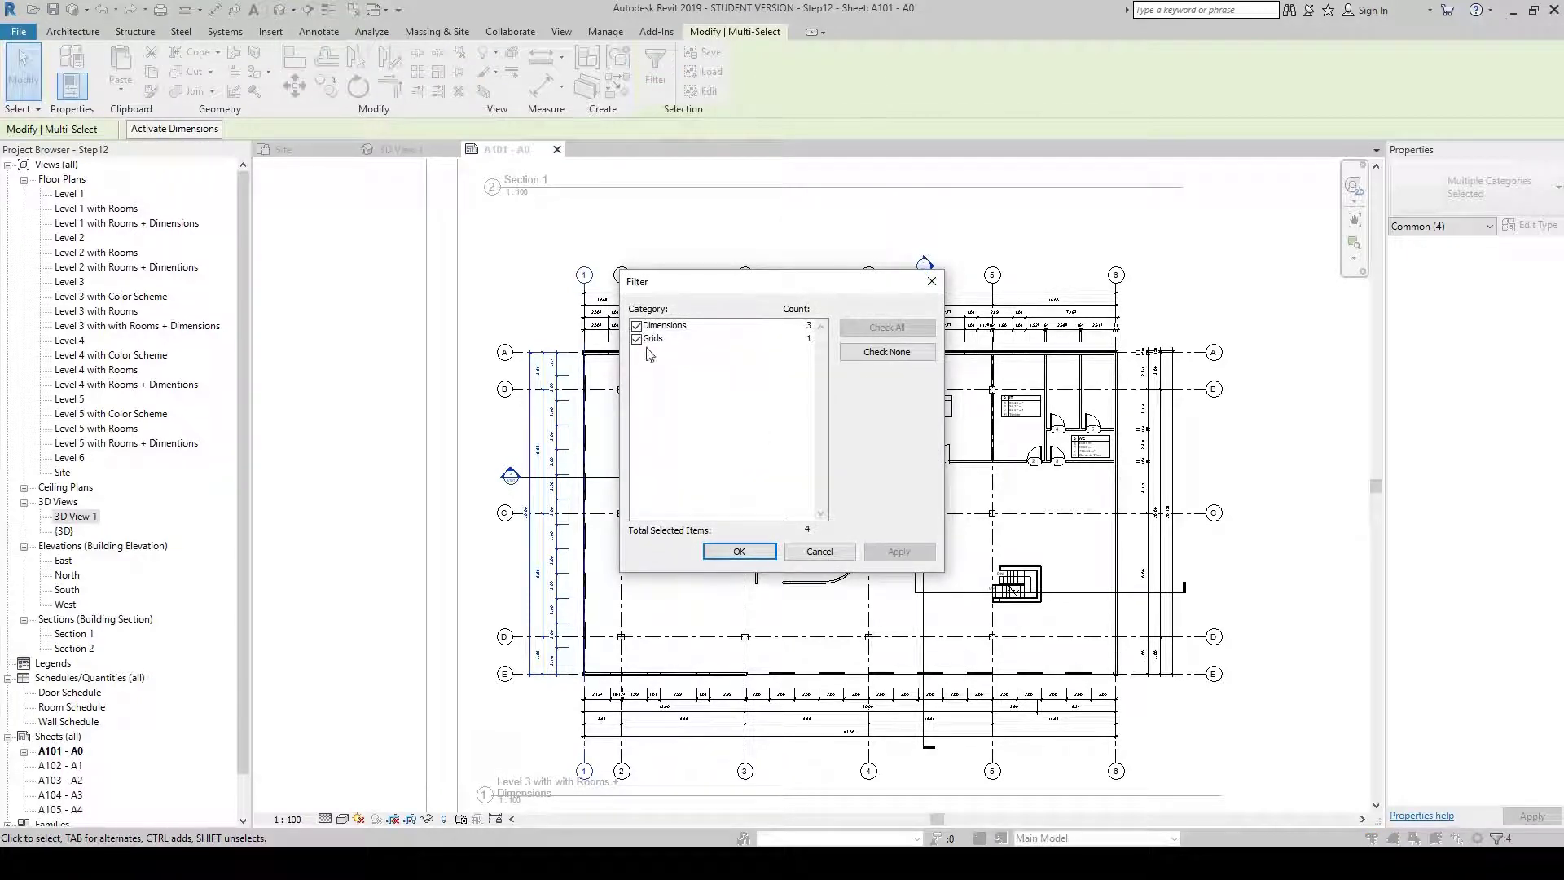
left_click(739, 551)
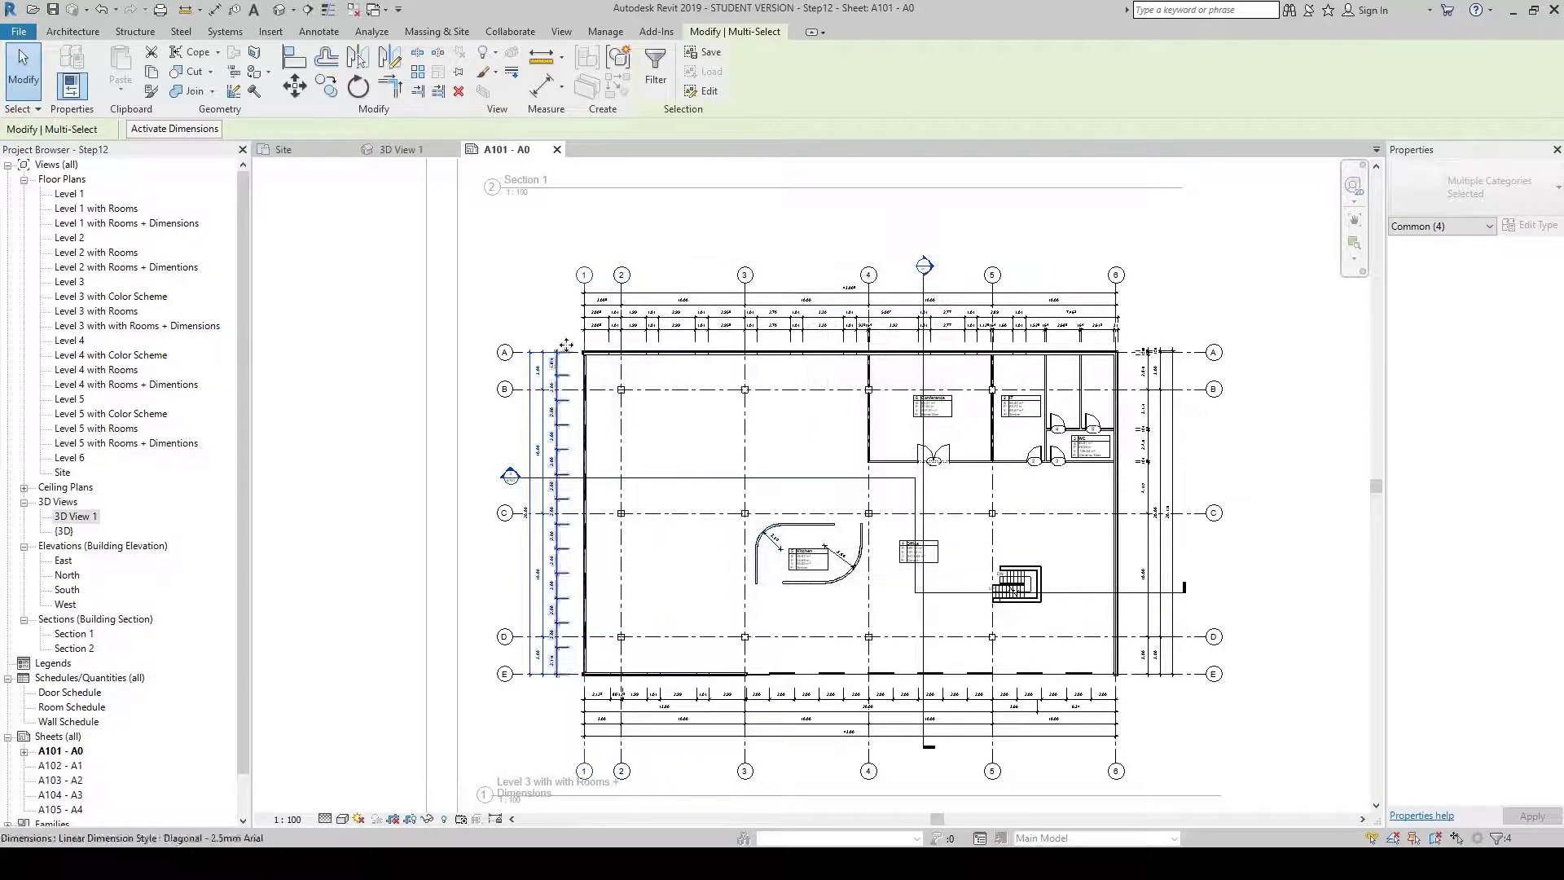
scroll(560, 341, "up", 1)
scroll(560, 340, "down", 3)
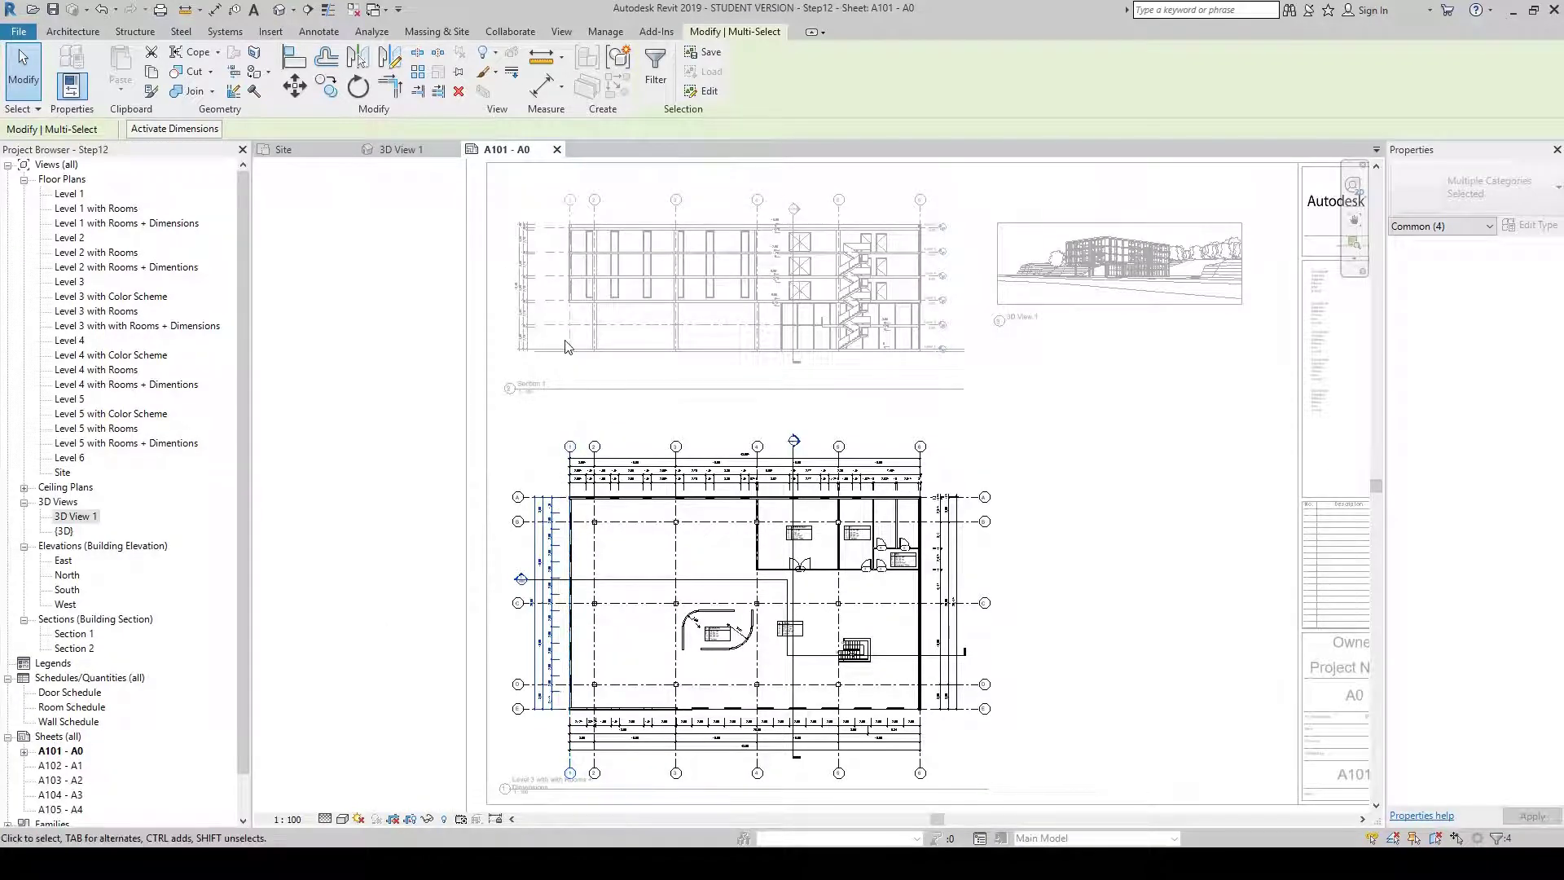
scroll(566, 340, "up", 2)
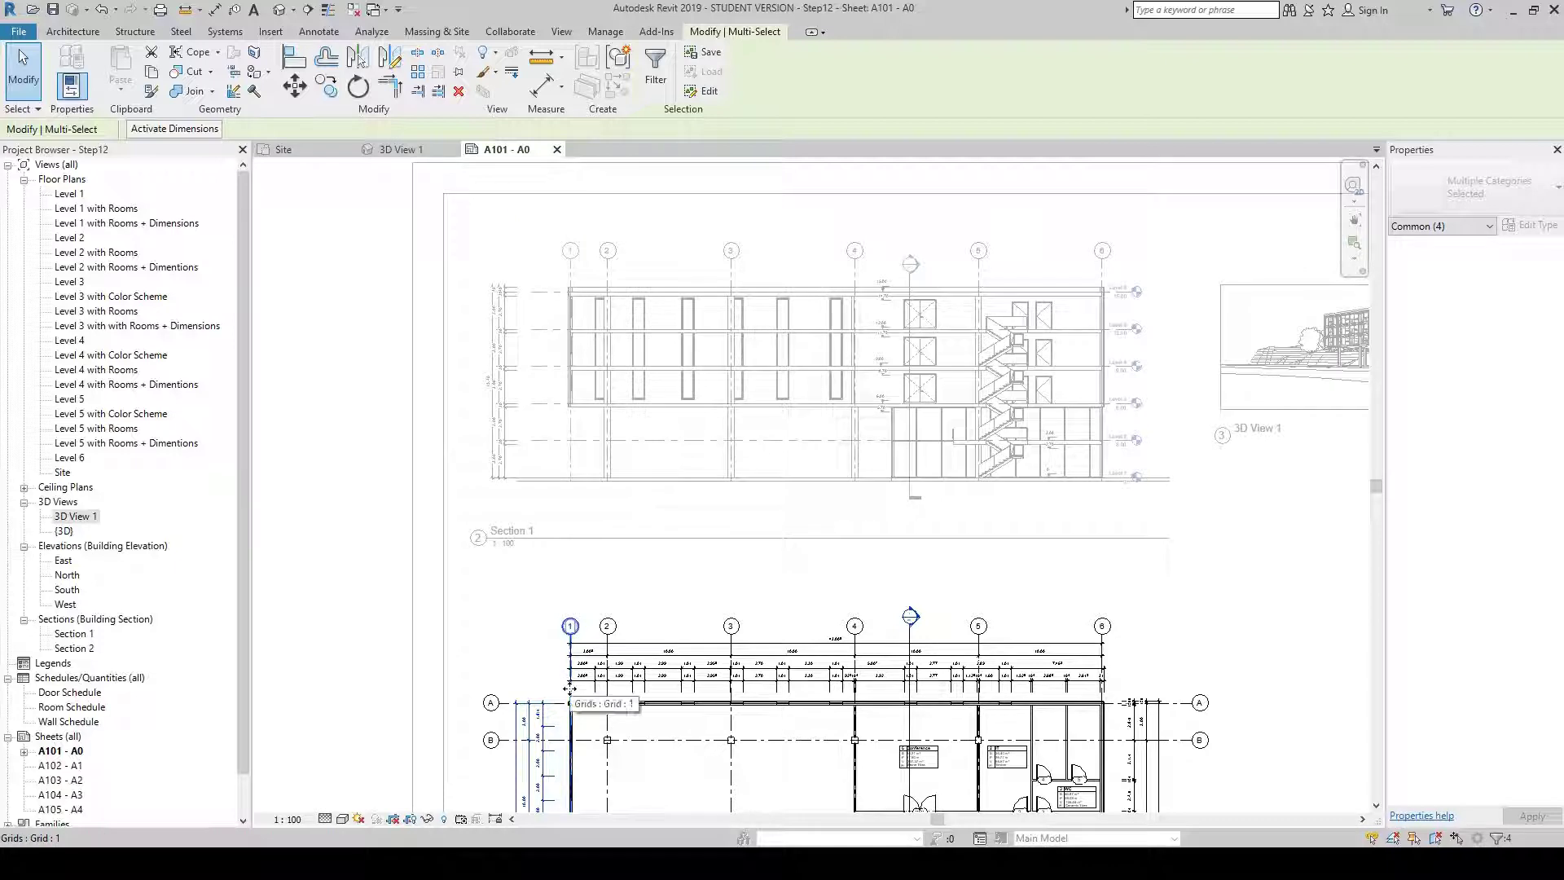
left_click_drag(569, 689, 522, 685)
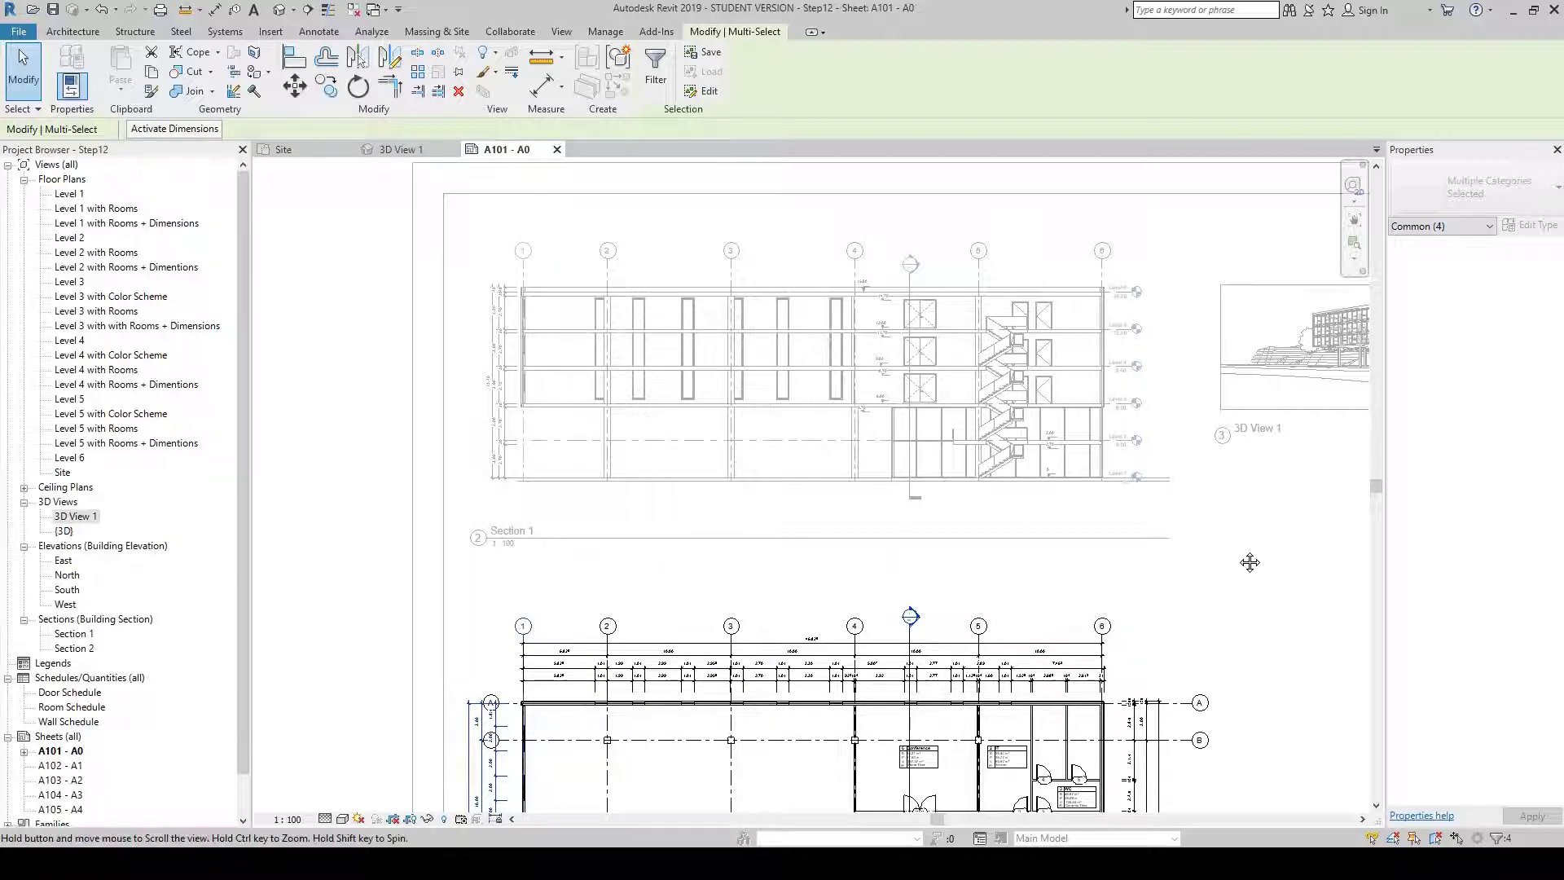
Review the 3D view and floor plan on the sheet, then clear the selection
middle_click_drag(1250, 559, 1135, 565)
scroll(1322, 347, "up", 1)
scroll(1322, 347, "up", 2)
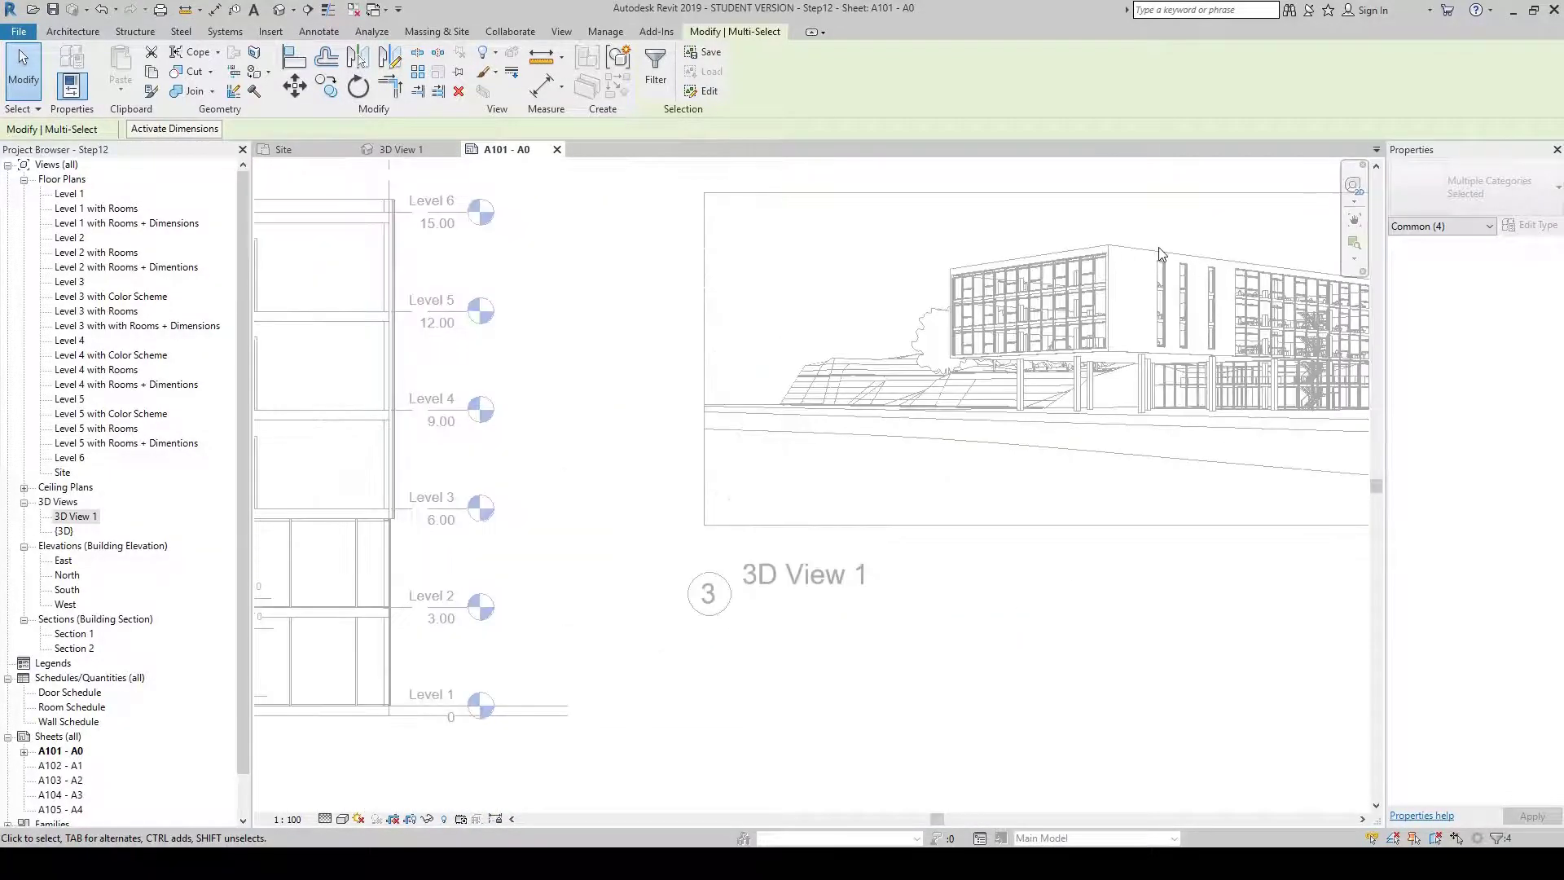
scroll(1010, 440, "down", 2)
scroll(994, 537, "down", 1)
middle_click_drag(1002, 551, 1034, 468)
scroll(1075, 476, "down", 1)
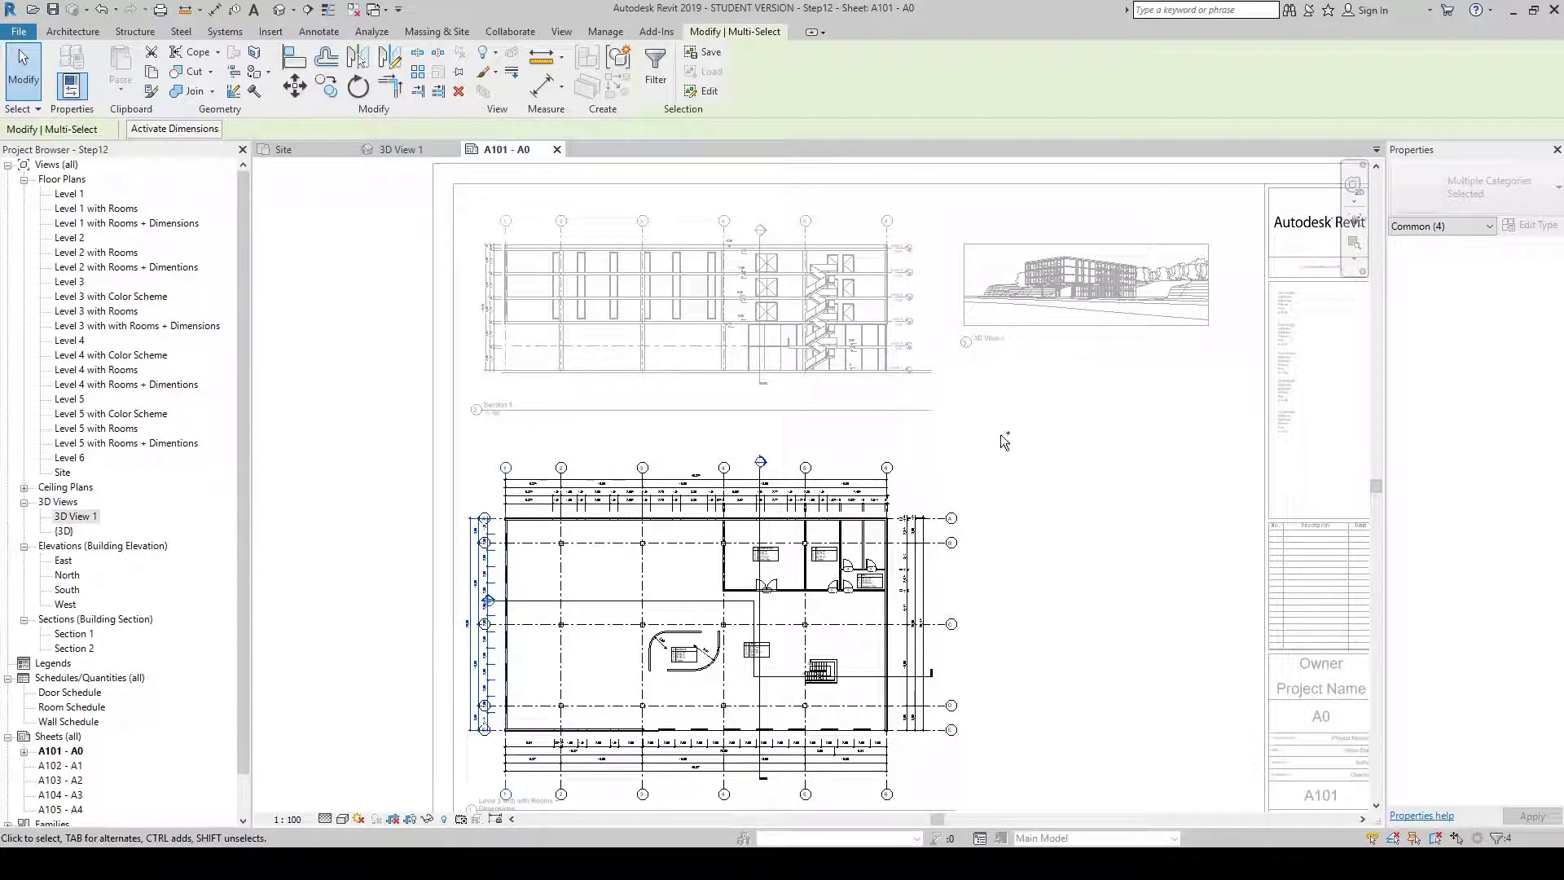
key("Escape")
scroll(1005, 442, "up", 2)
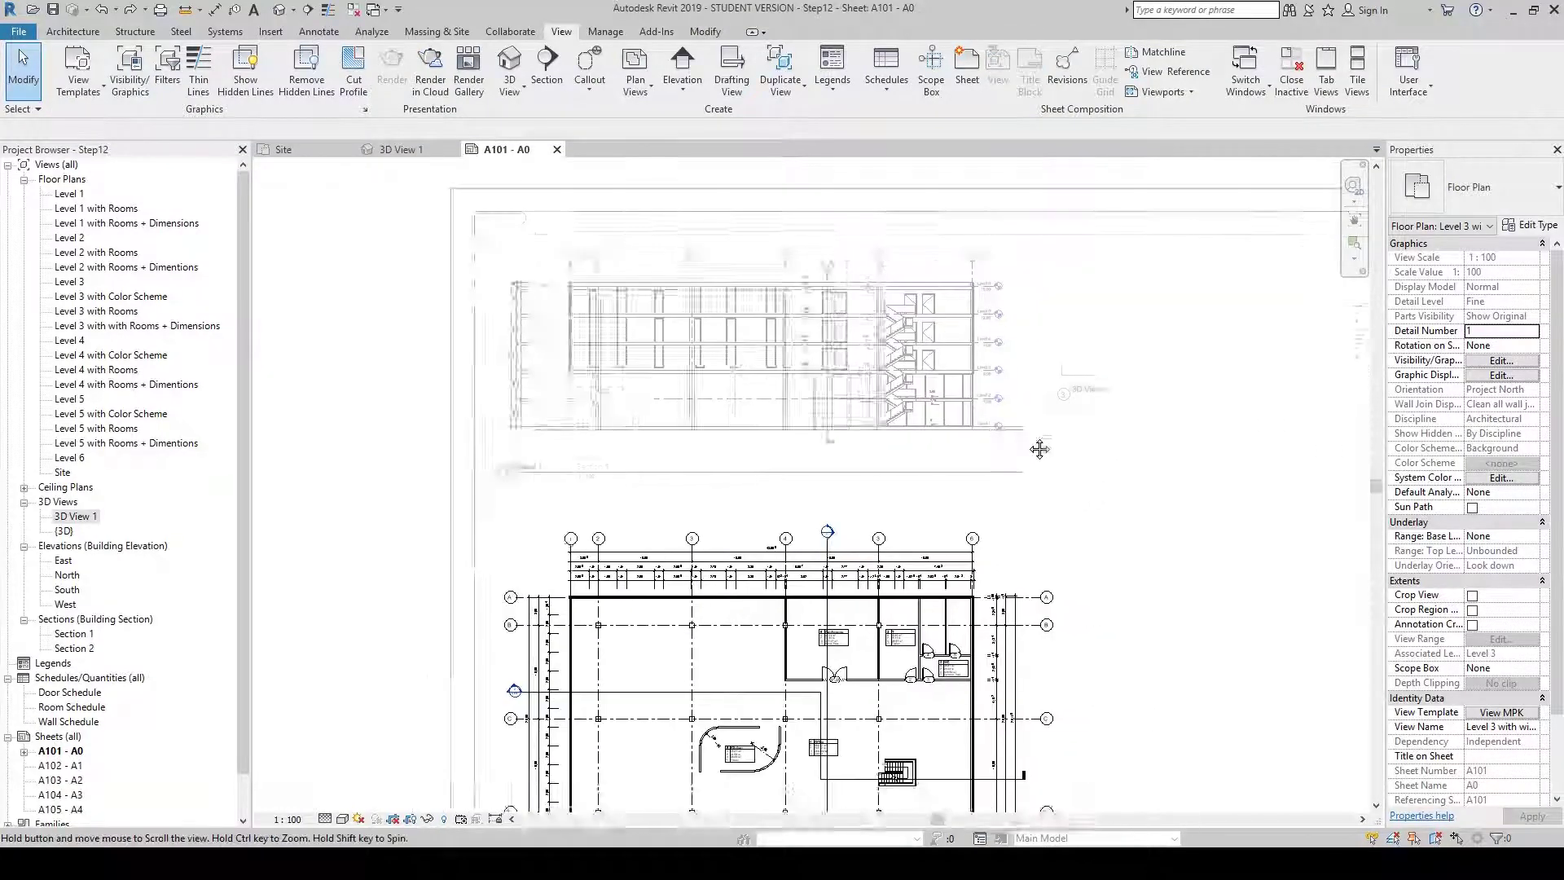
scroll(1010, 432, "down", 2)
scroll(1000, 423, "down", 2)
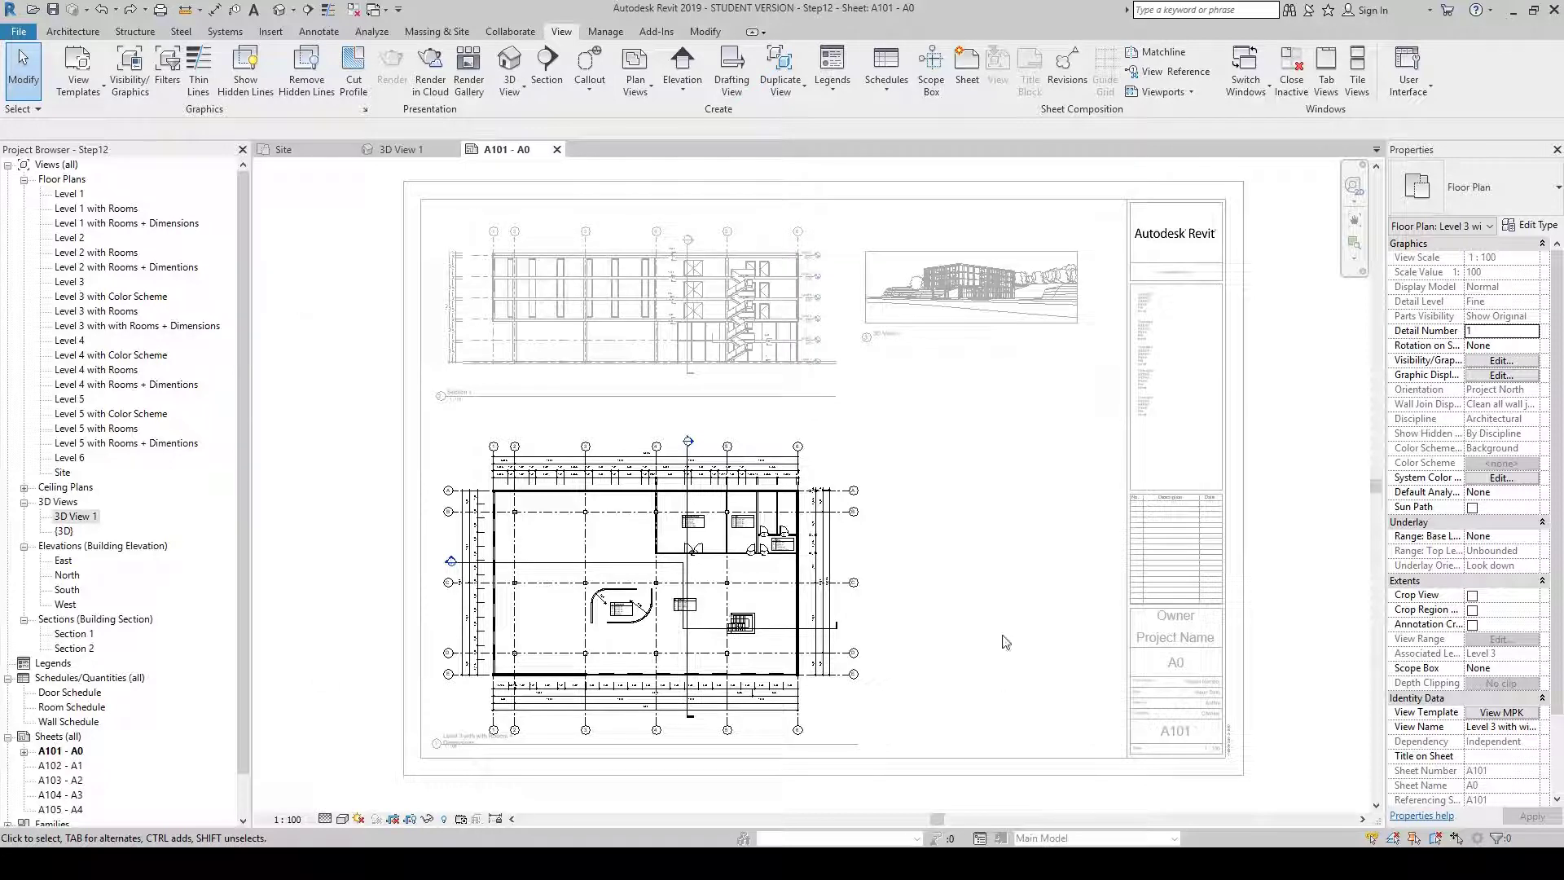
Deactivate the floor plan viewport with Deactivate View and pan toward the title block
right_click(915, 488)
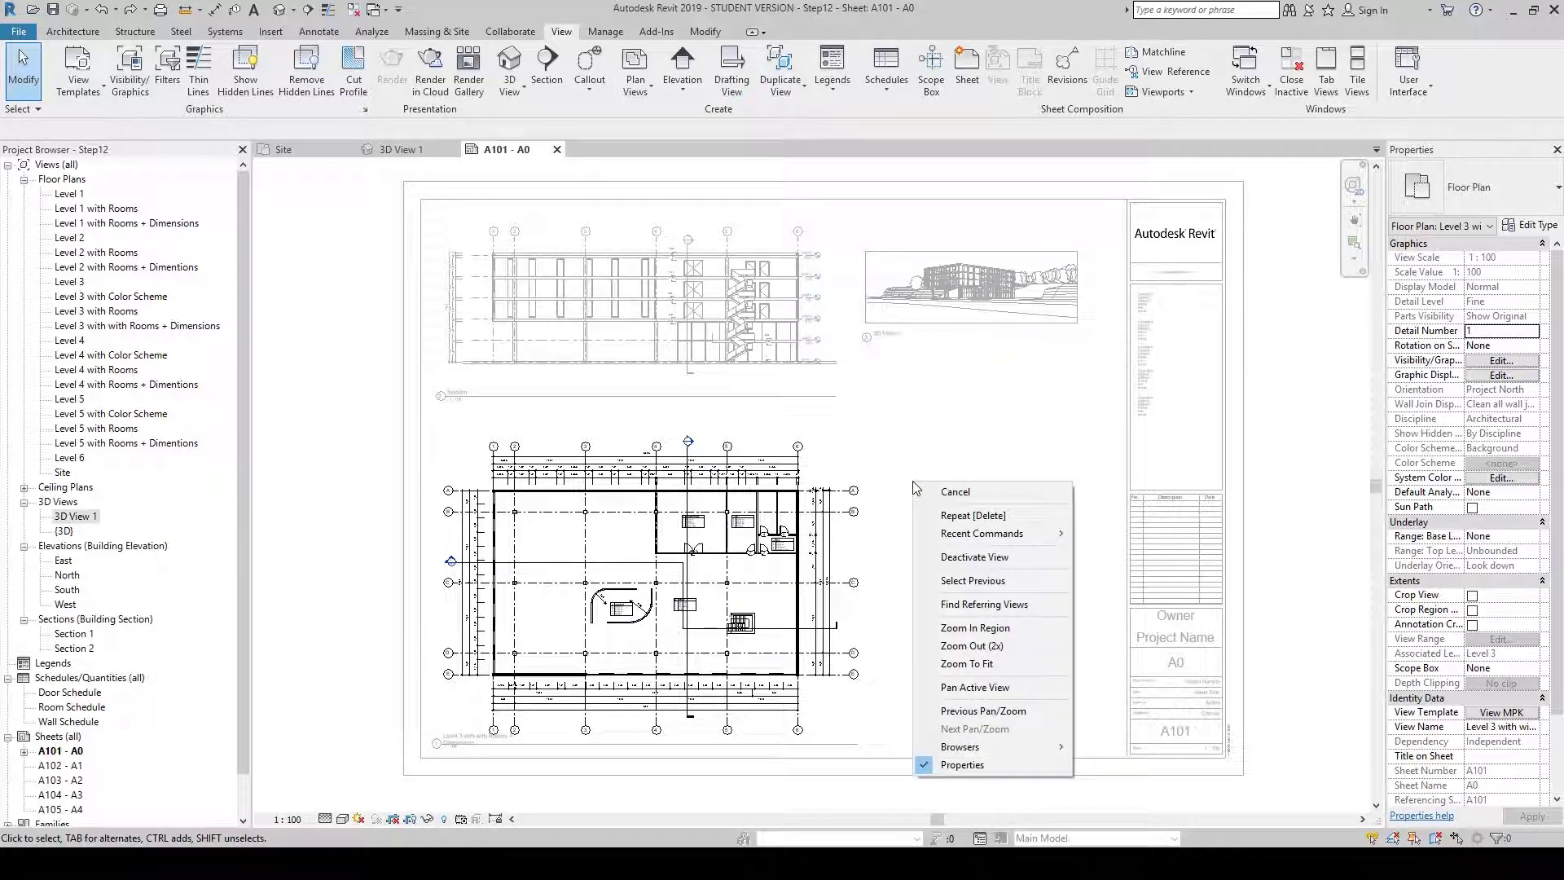
left_click(999, 560)
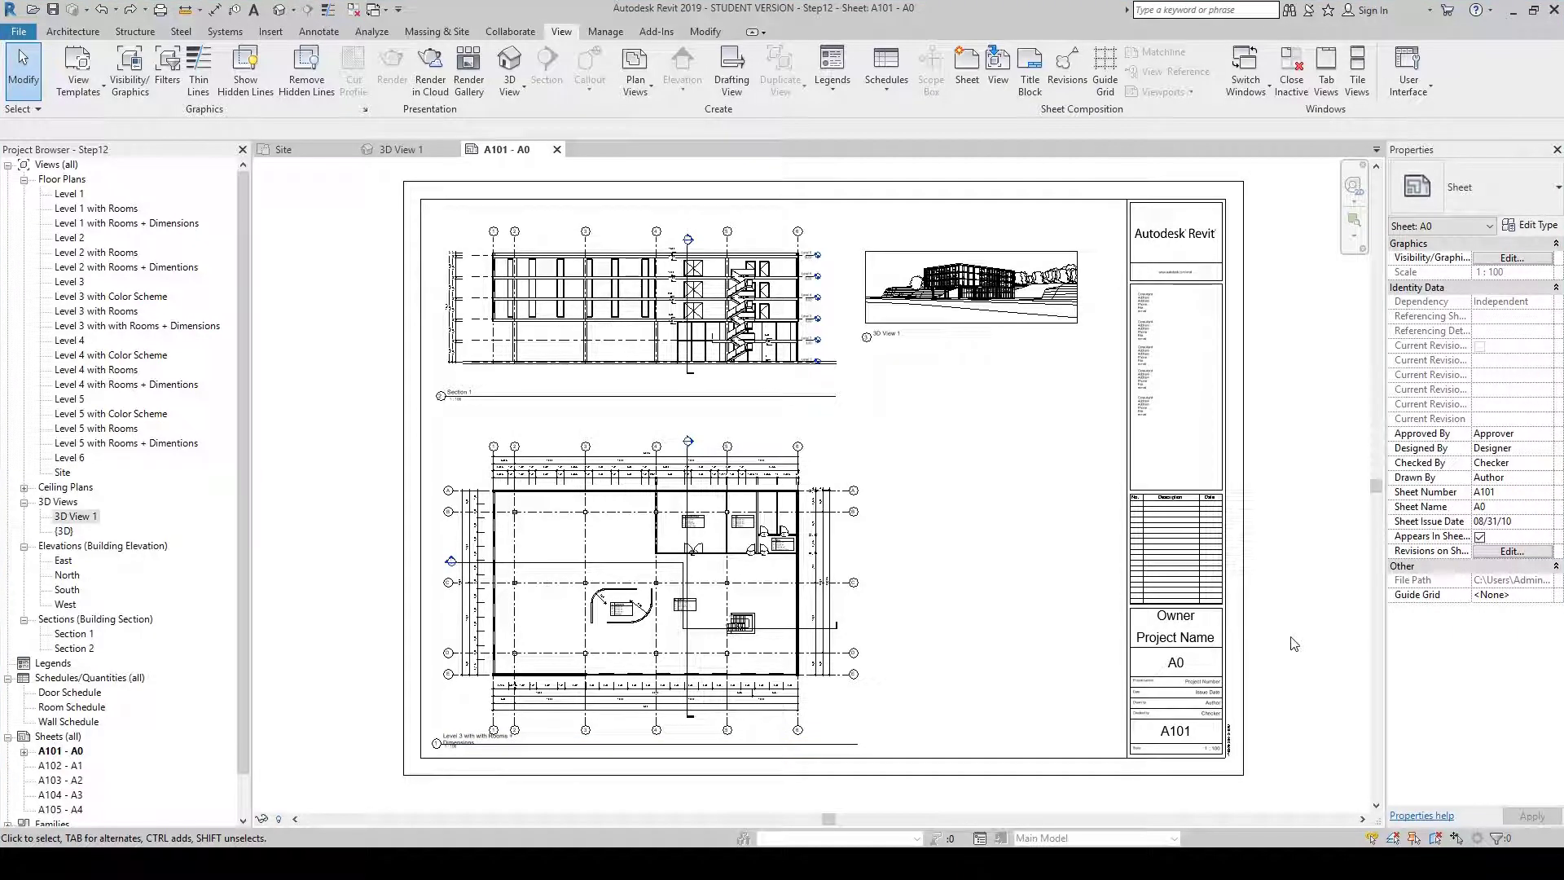
middle_click_drag(1215, 614, 1002, 554)
scroll(1002, 554, "up", 5)
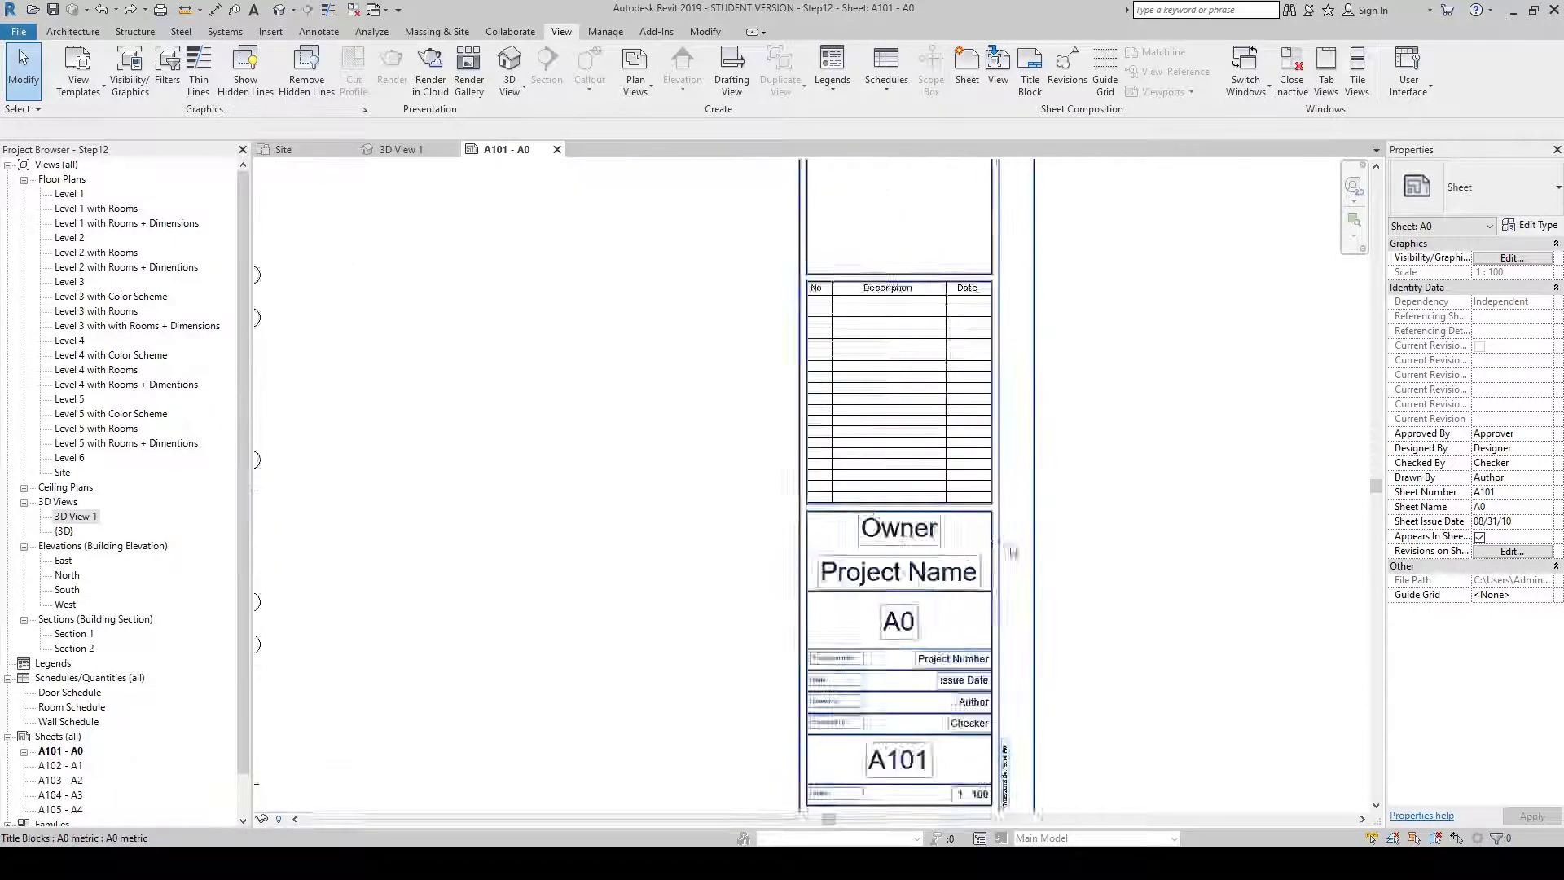
Select the title block and enter the owner's name in the Owner label
middle_click_drag(1107, 527, 1131, 388)
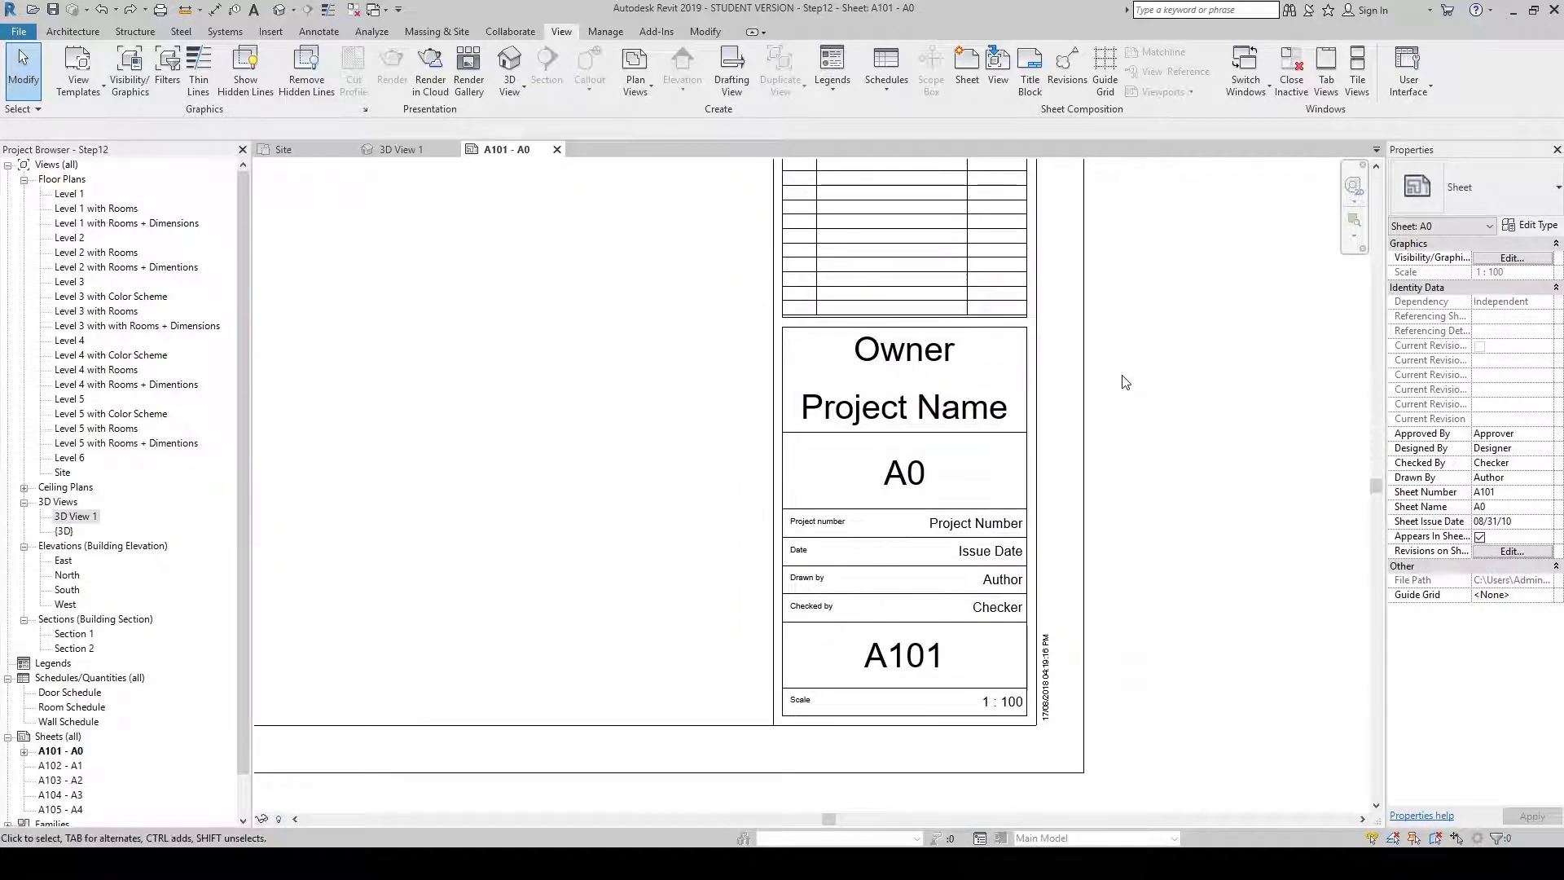
left_click(902, 356)
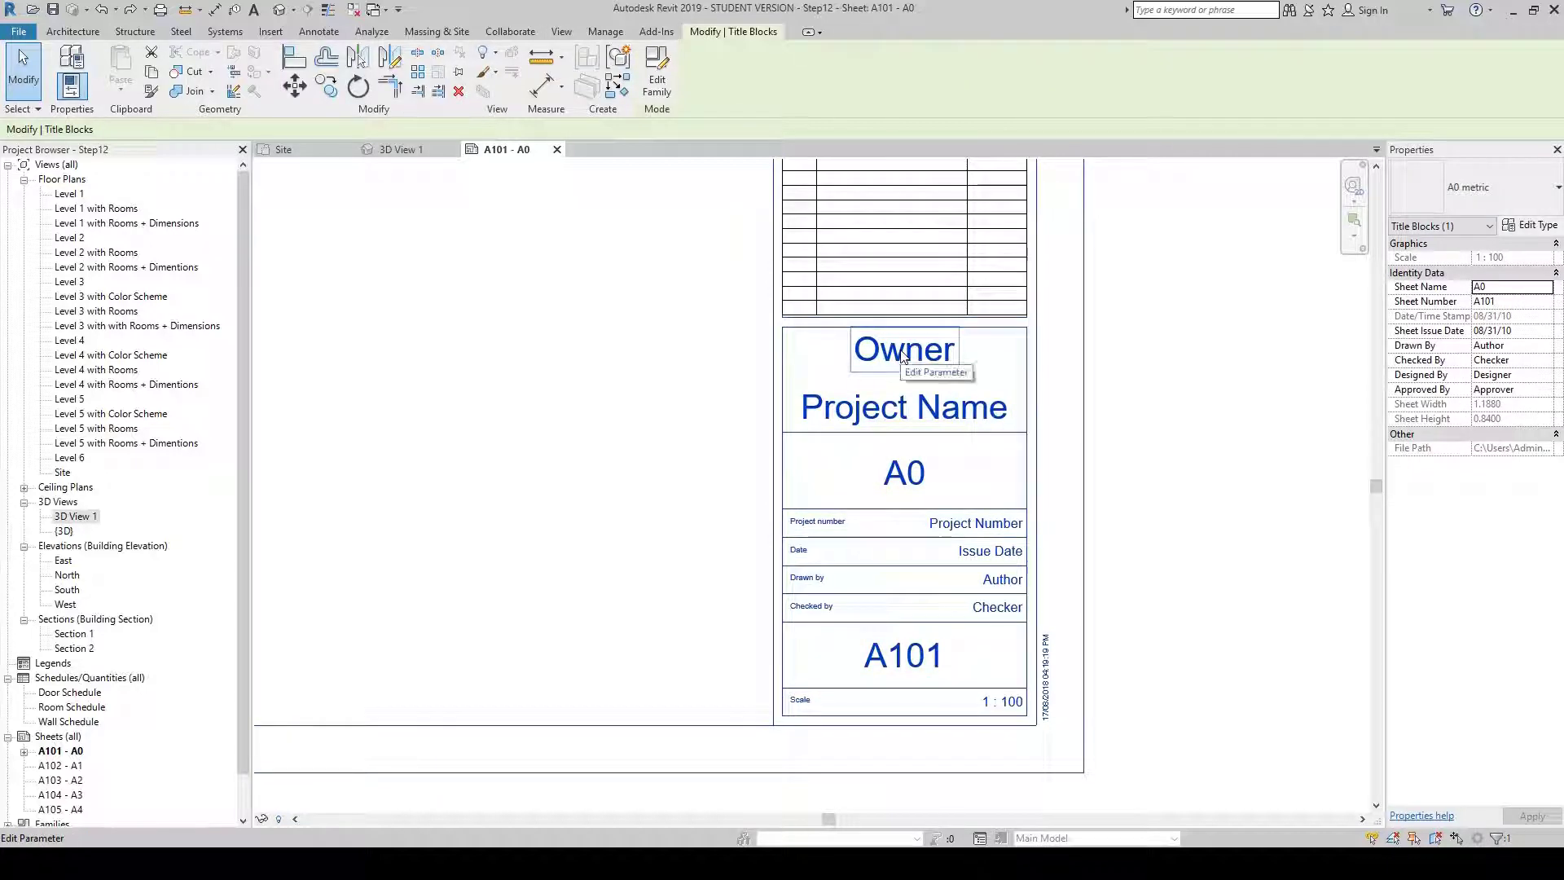
left_click(902, 352)
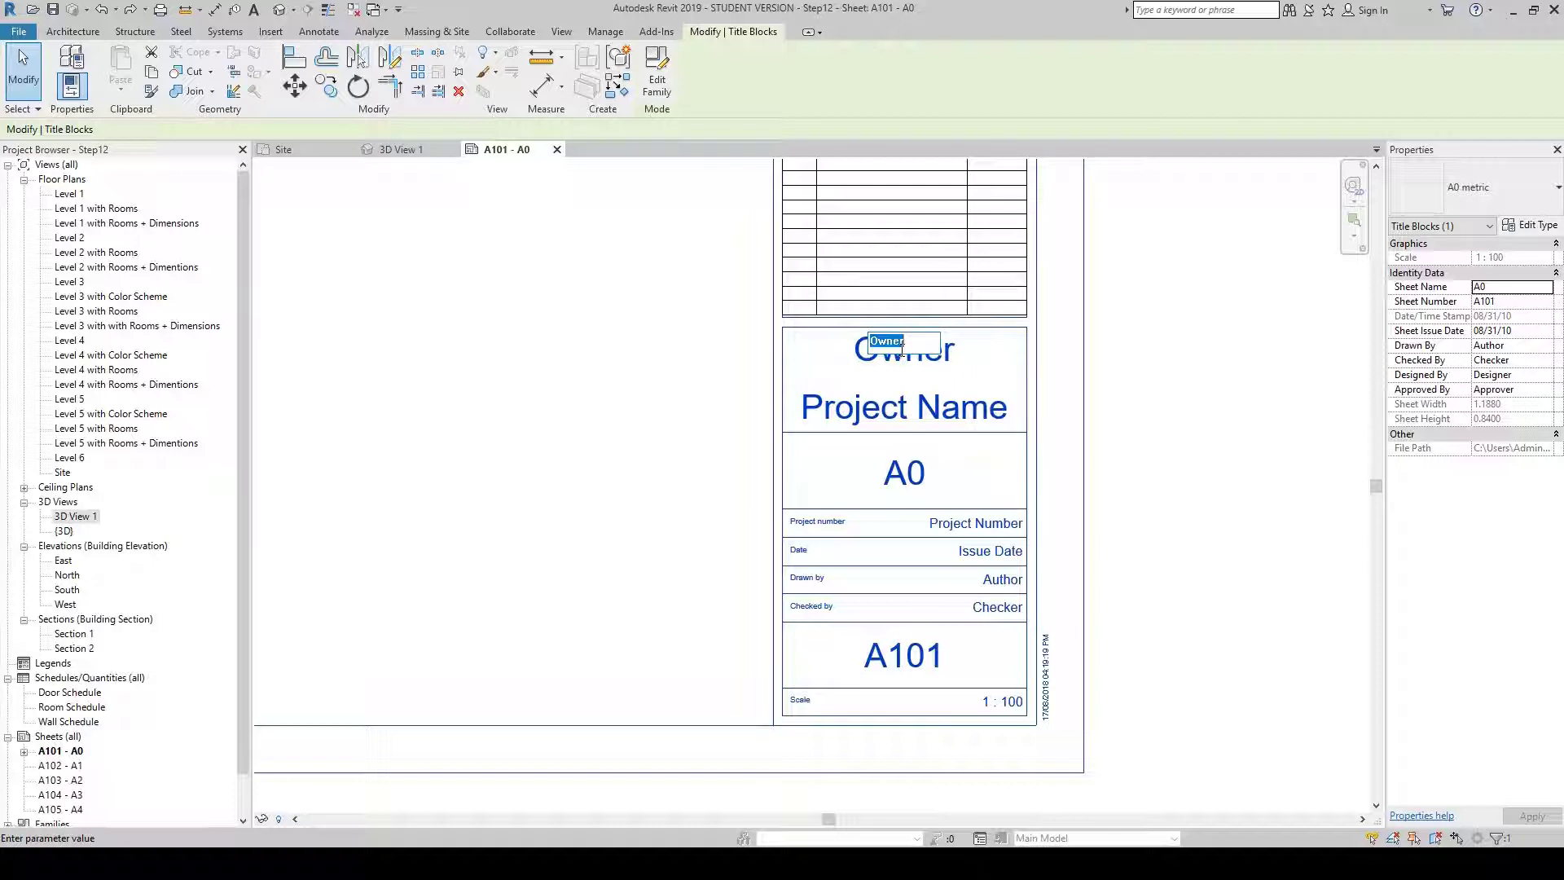
type("Jay Kenny")
left_click(1204, 370)
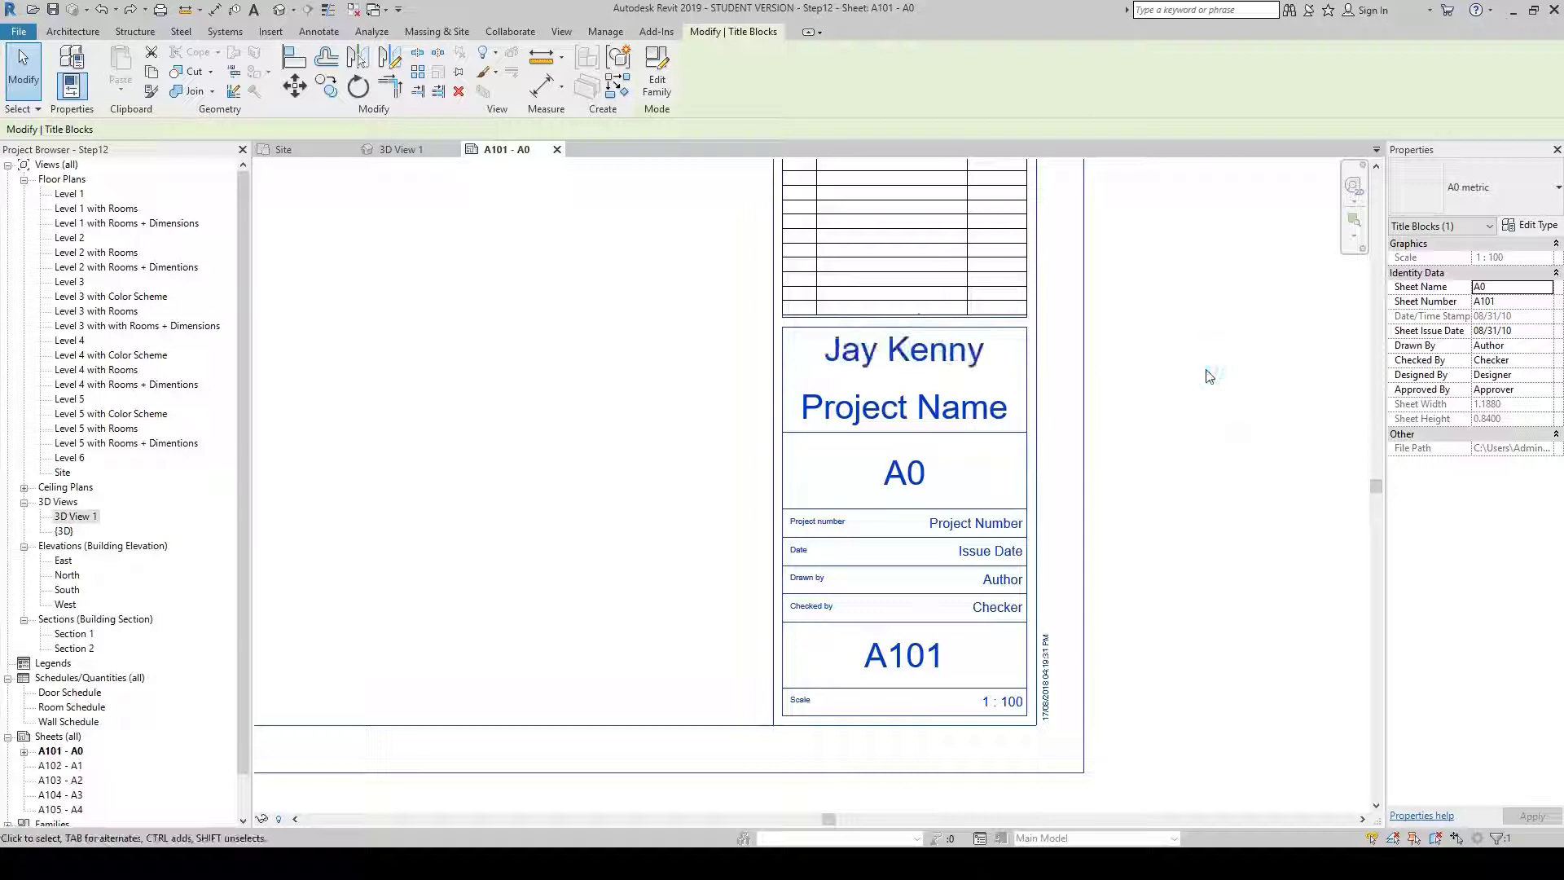
Set the title block's Project Name to Bumblebee and deselect it
left_click(932, 411)
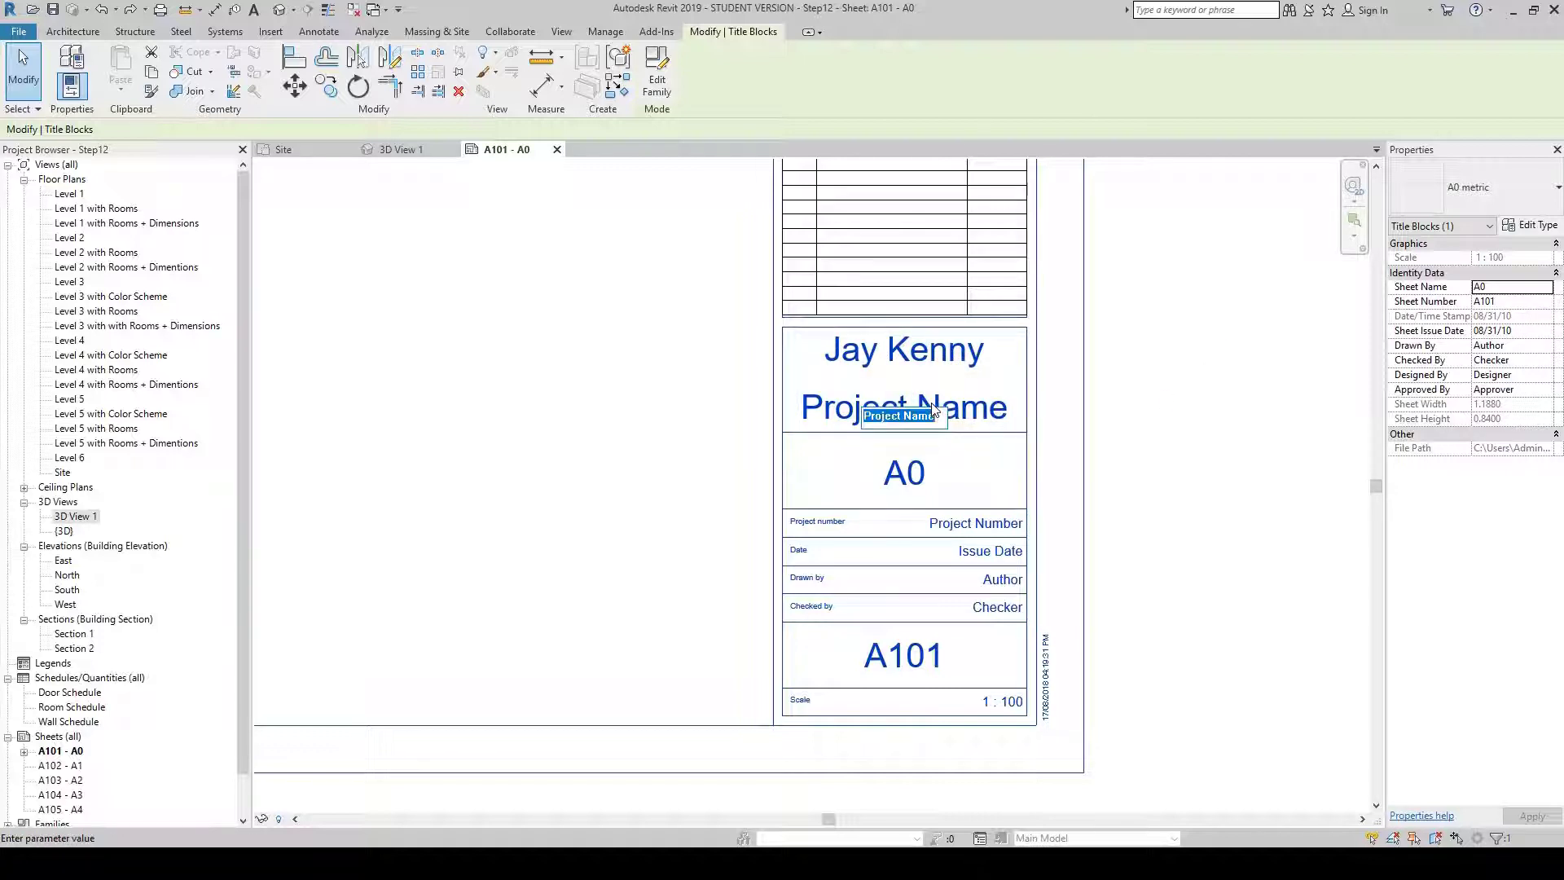
type("B")
left_click(1148, 481)
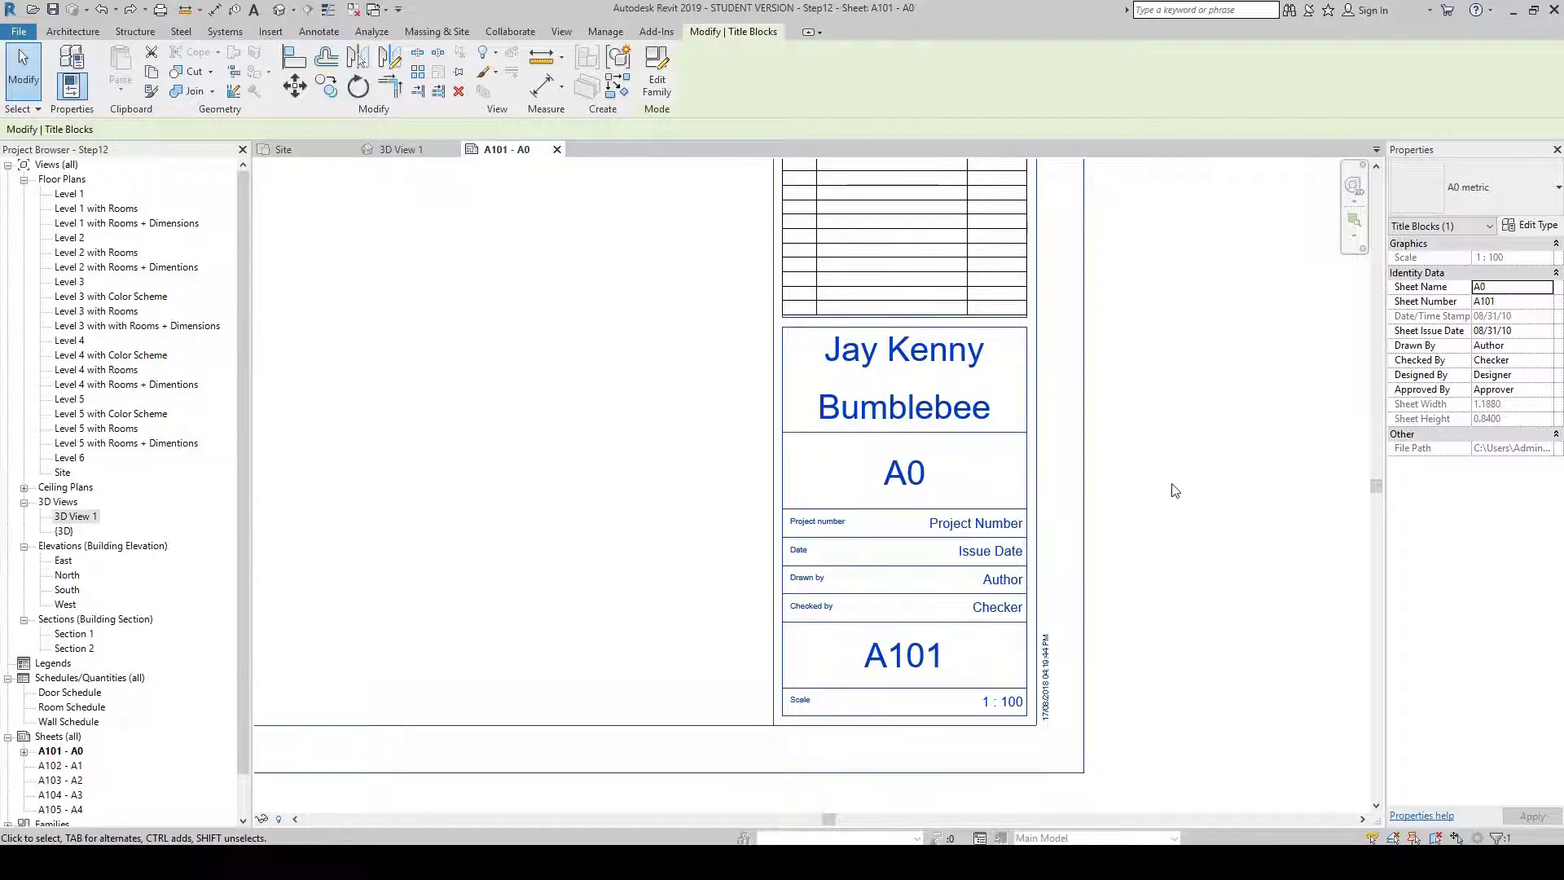
scroll(1170, 489, "down", 4)
left_click(859, 436)
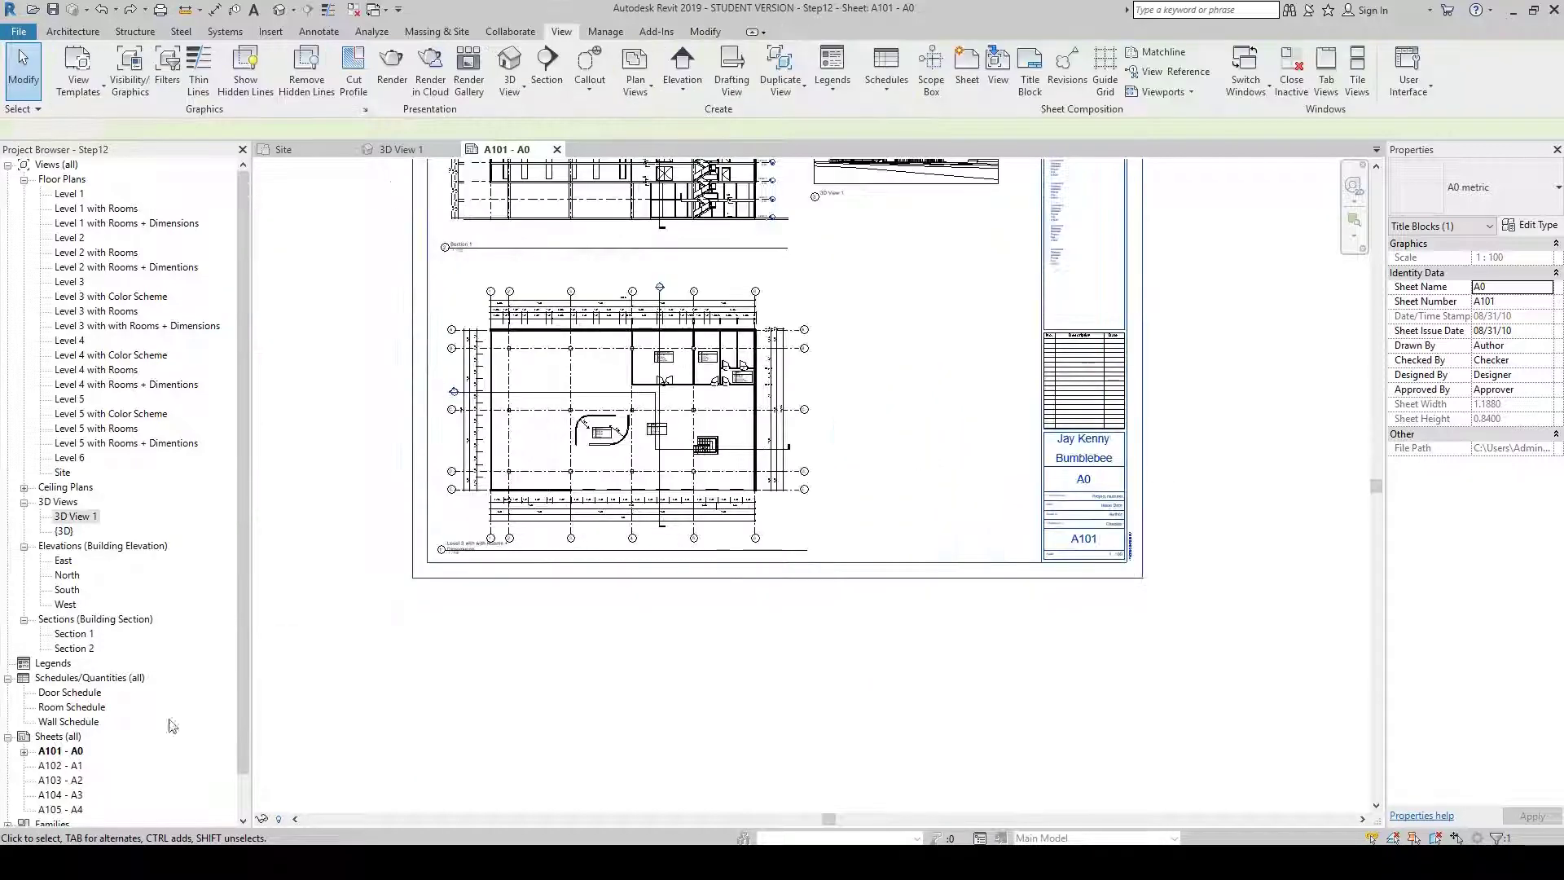
Open sheet A102 - A1 and inspect its title block
left_click(59, 766)
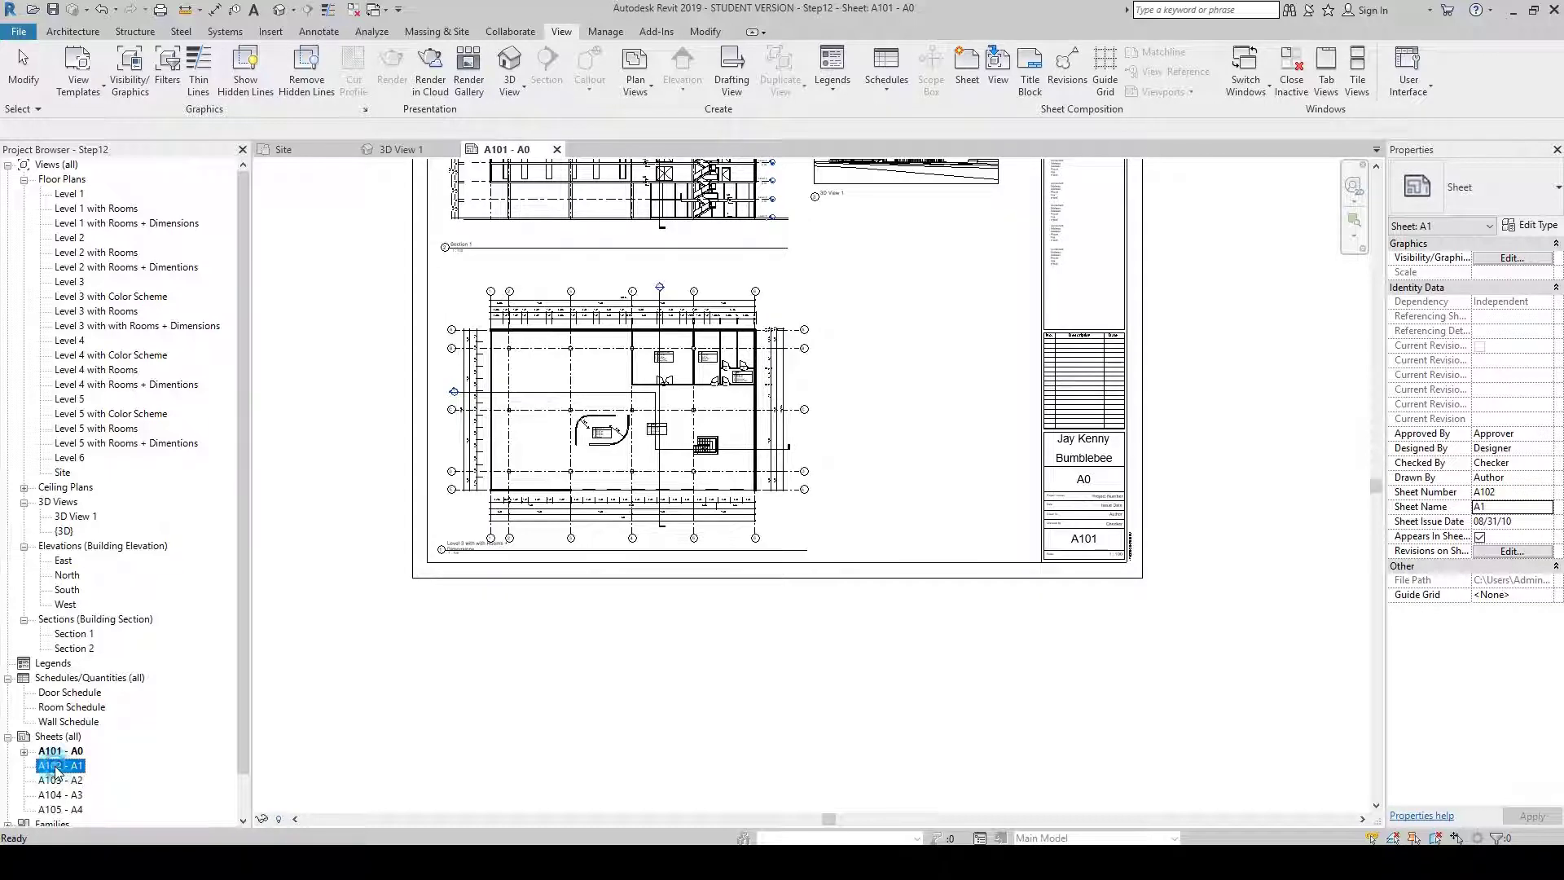
double_click(58, 766)
scroll(1319, 660, "up", 2)
scroll(1320, 660, "up", 1)
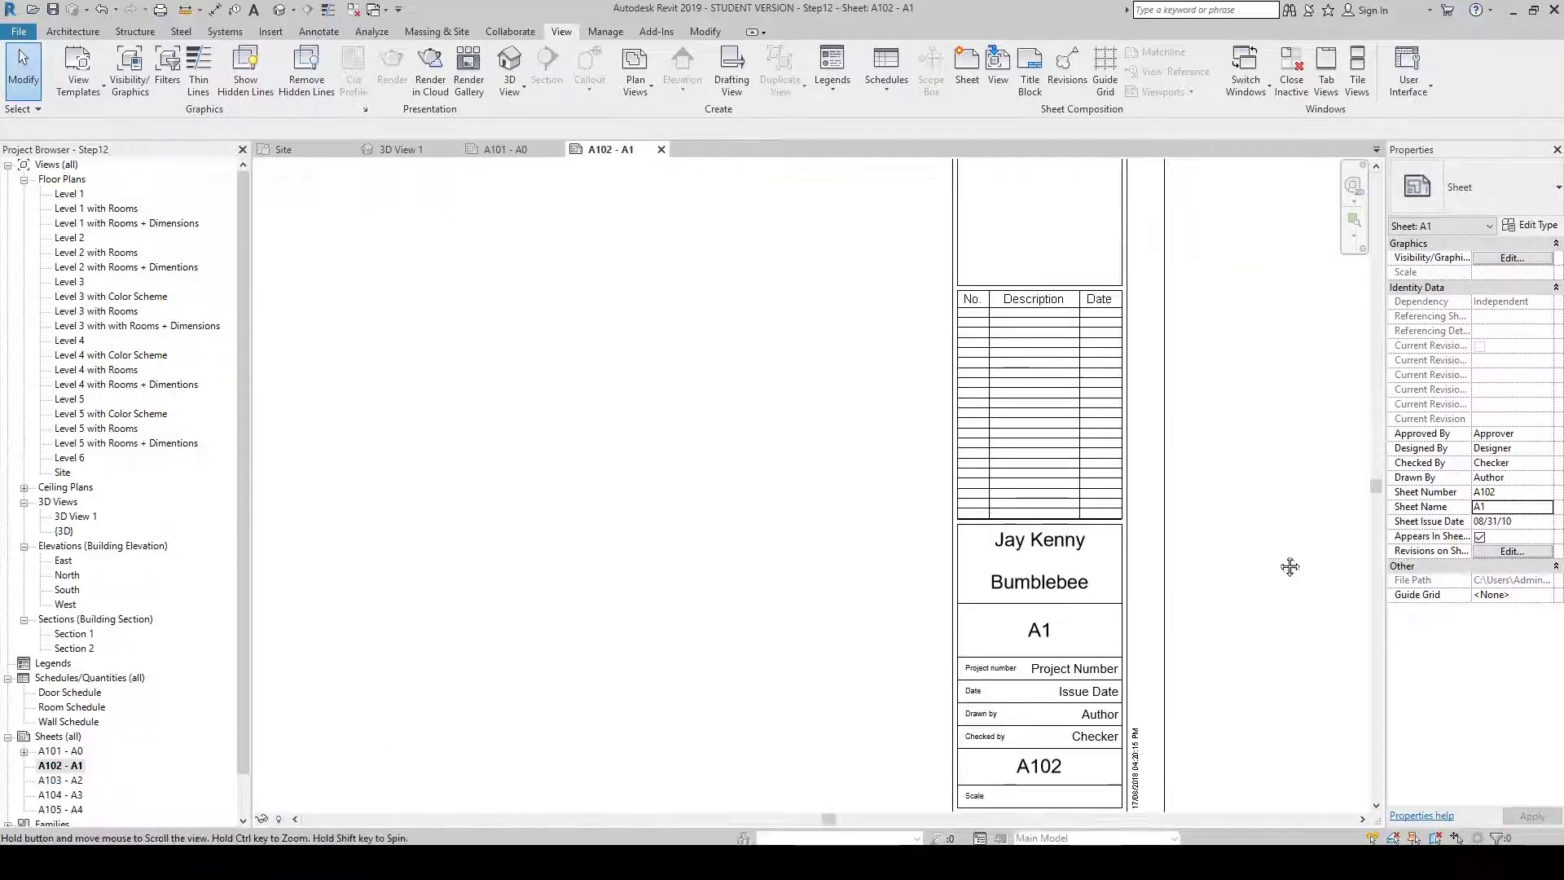
middle_click_drag(1288, 562, 1226, 425)
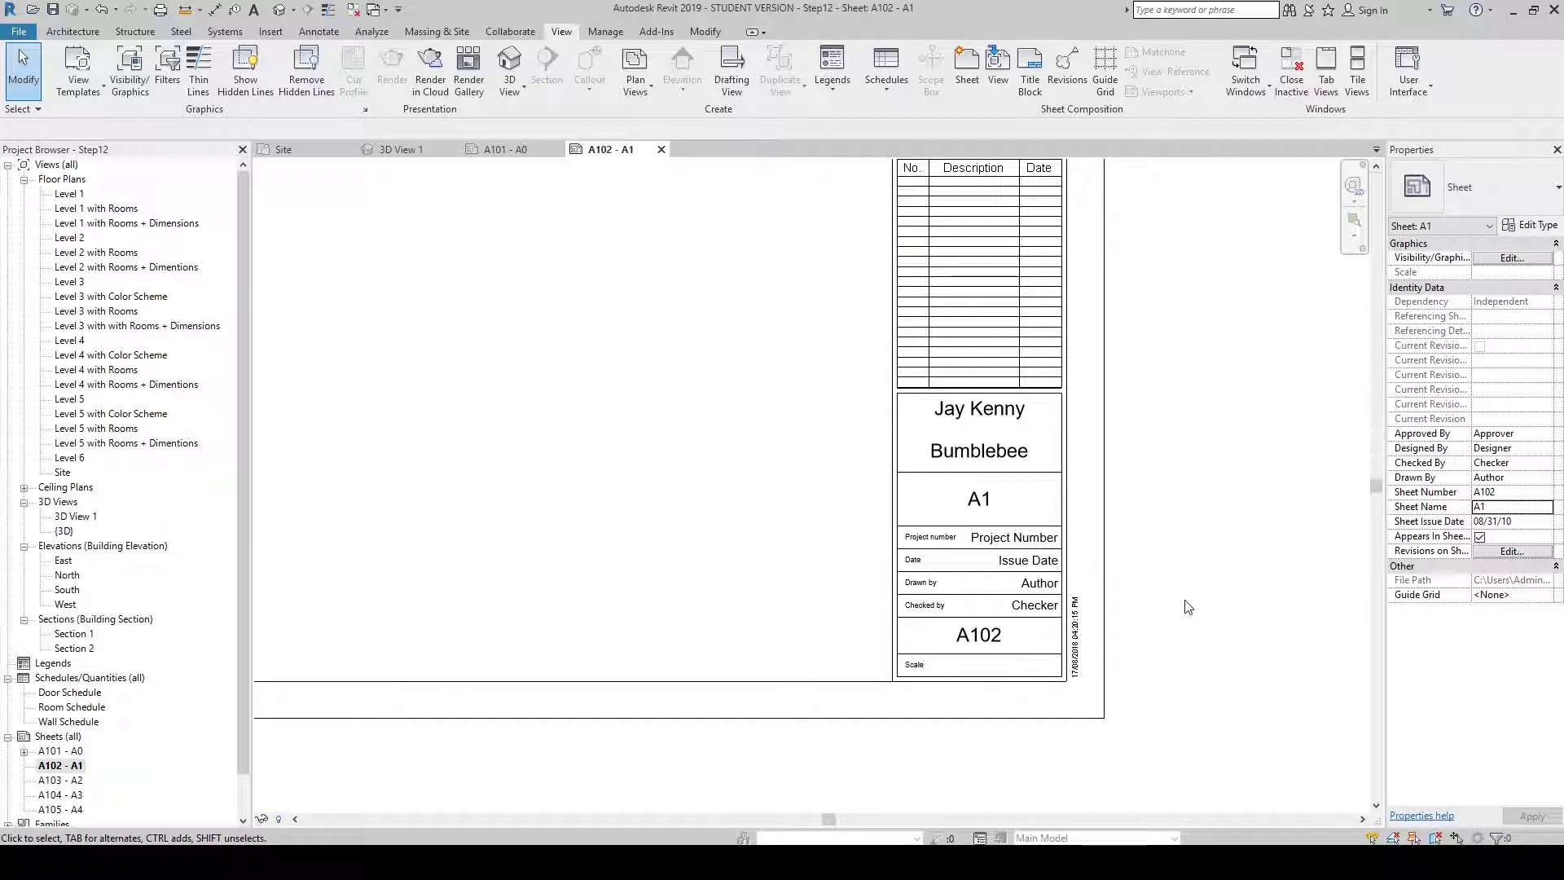
scroll(1182, 474, "down", 3)
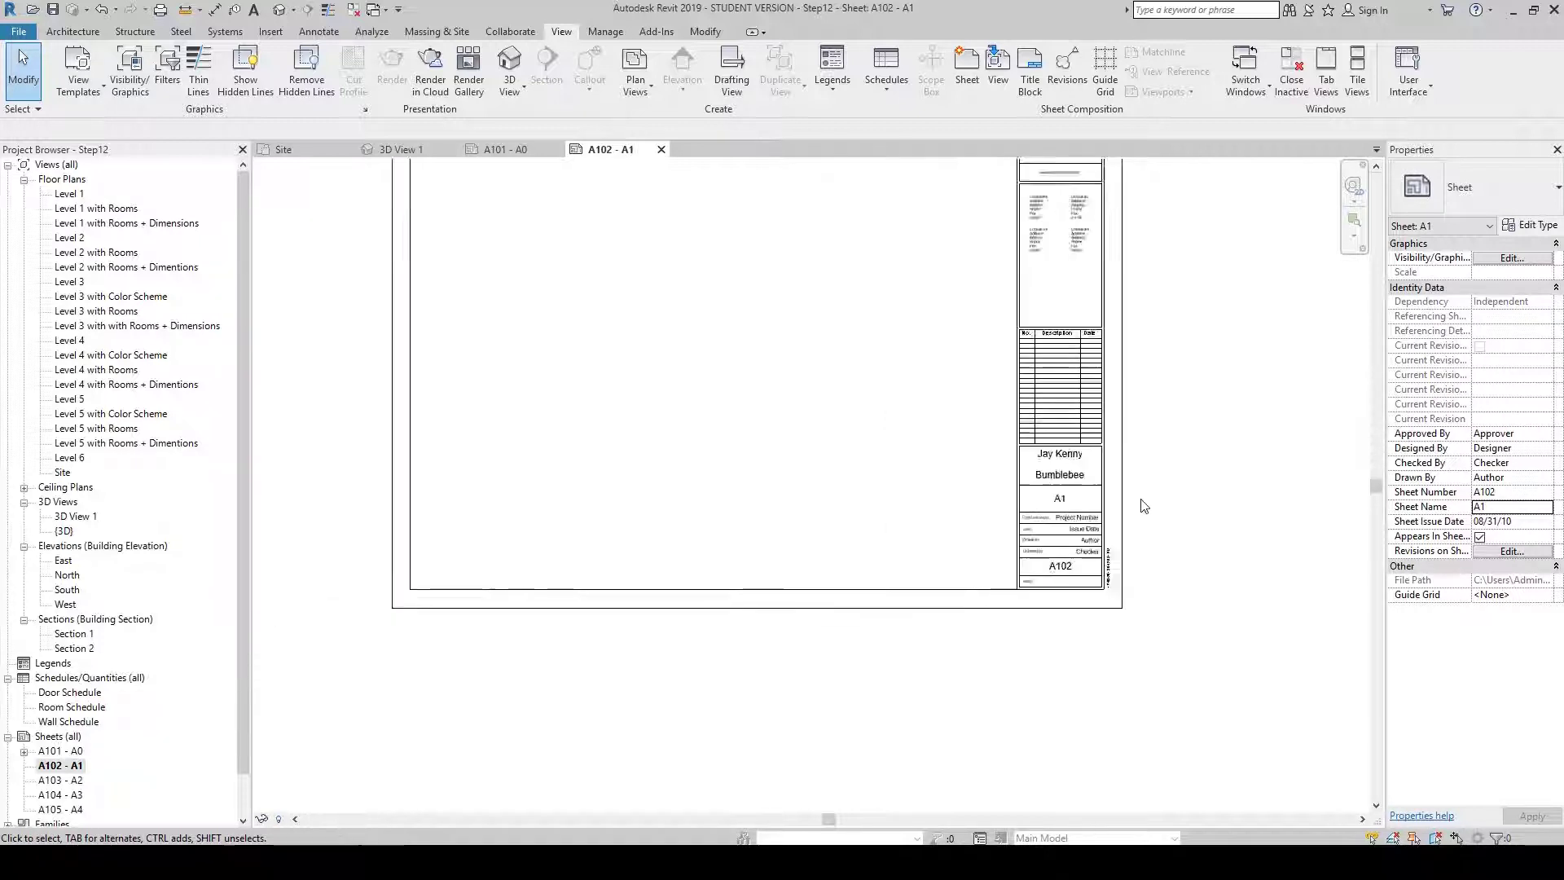
middle_click_drag(1182, 474, 1147, 558)
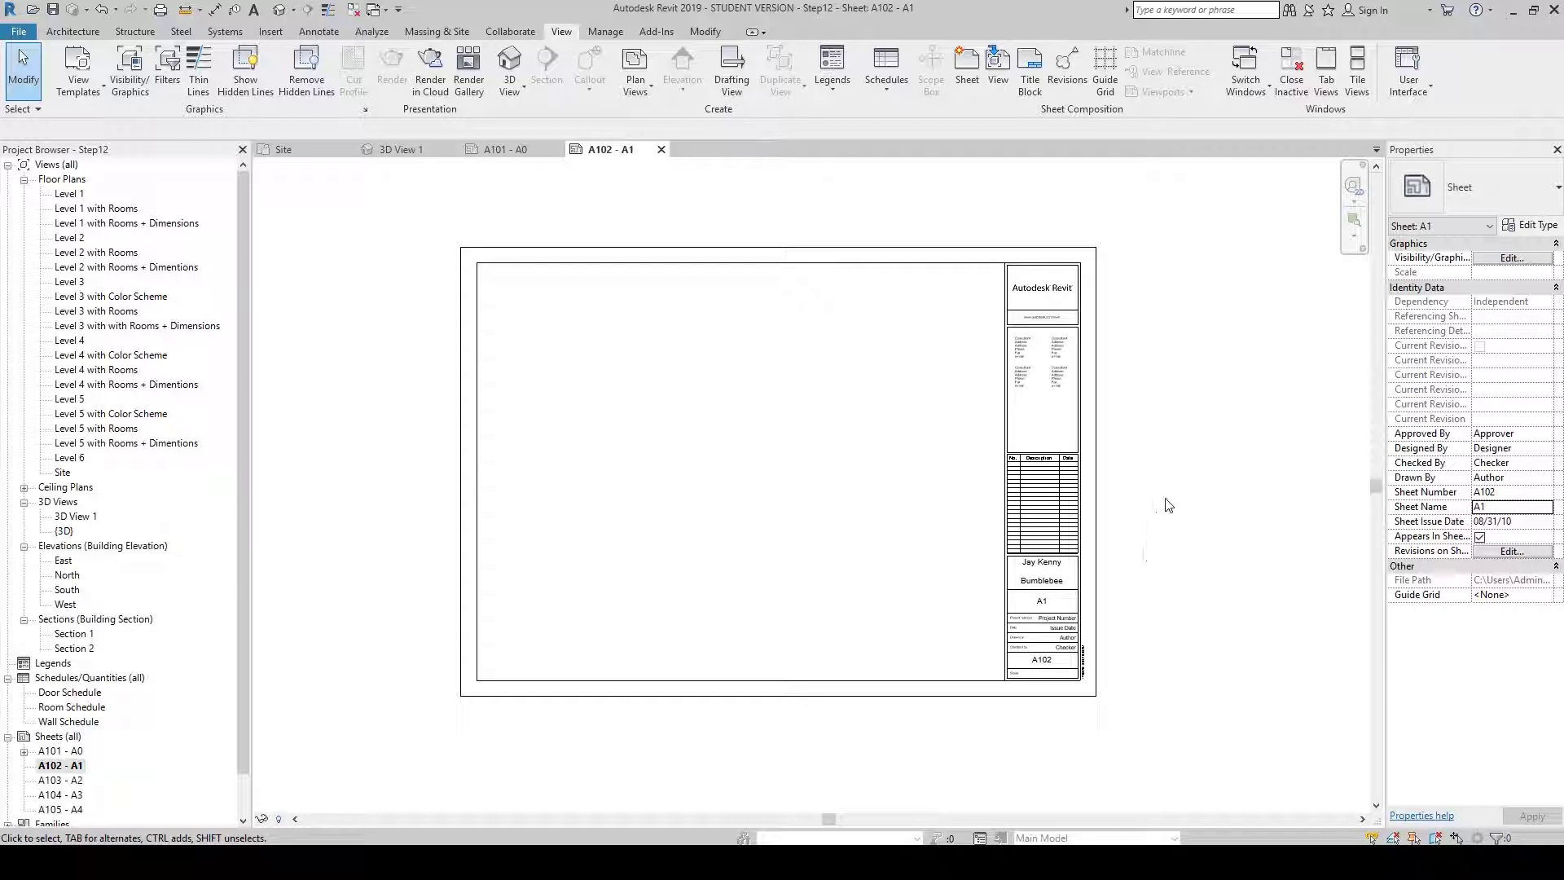
Close sheets A102 and A101, 3D View 1 and the Site plan, triggering the Step12 save prompt
left_click(660, 149)
left_click(557, 150)
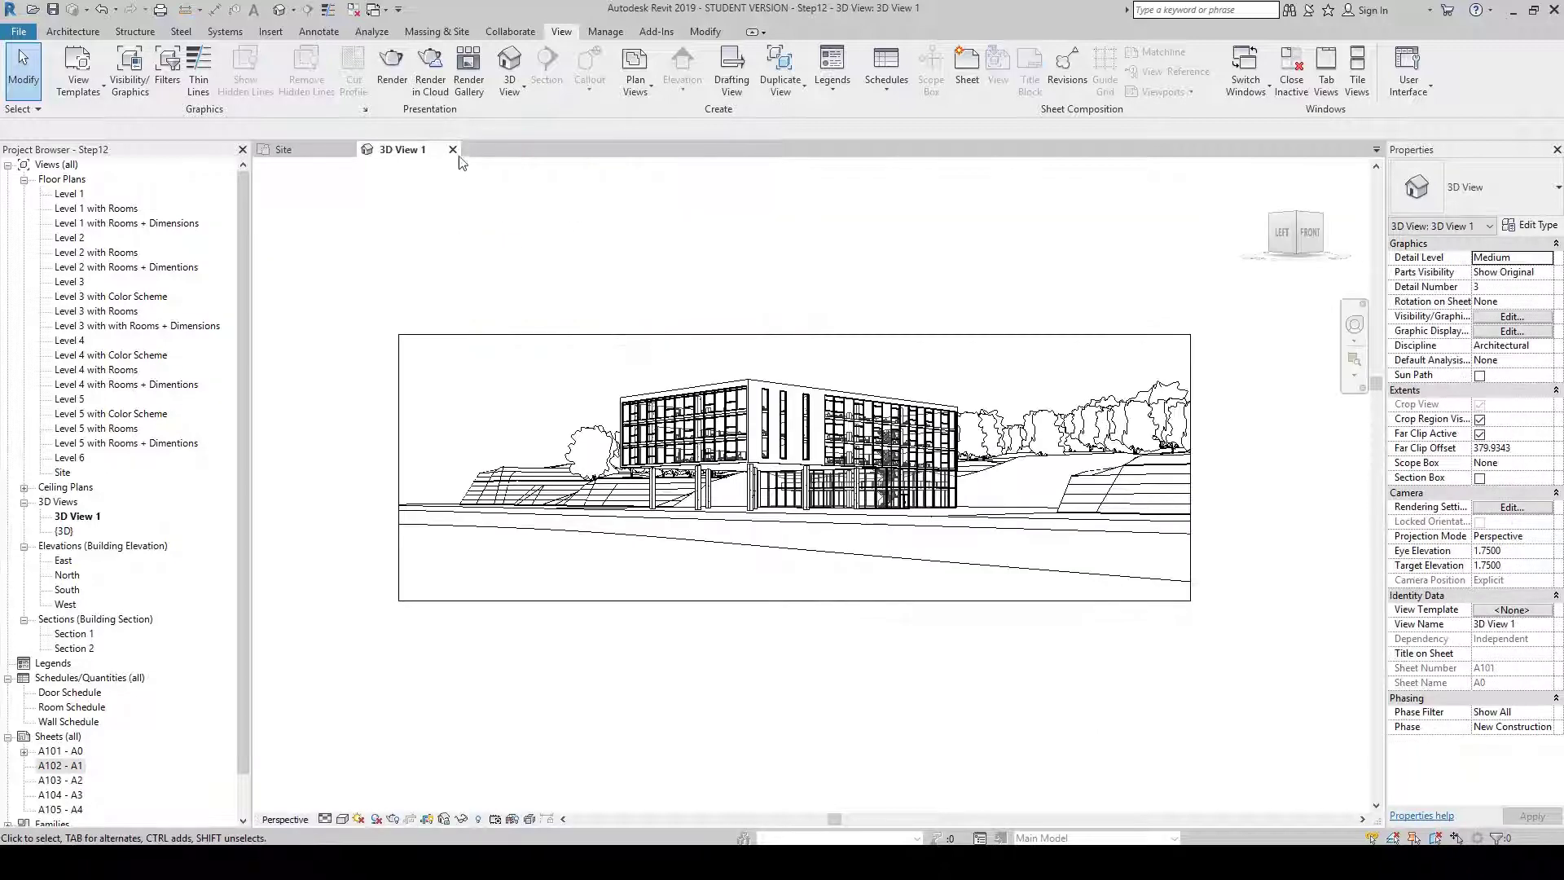
left_click(453, 150)
left_click(349, 150)
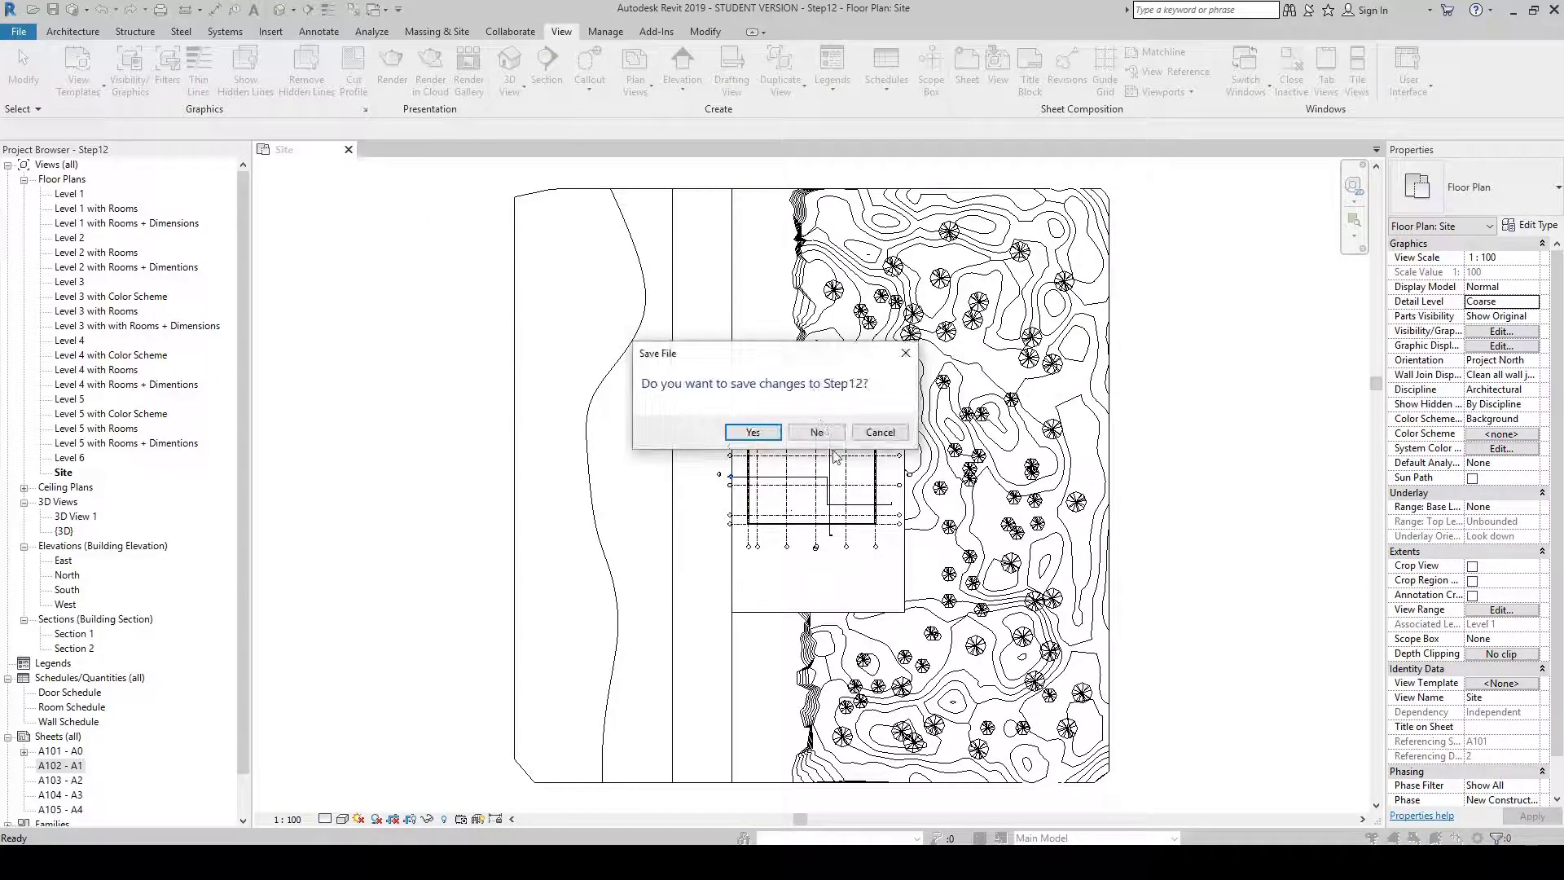